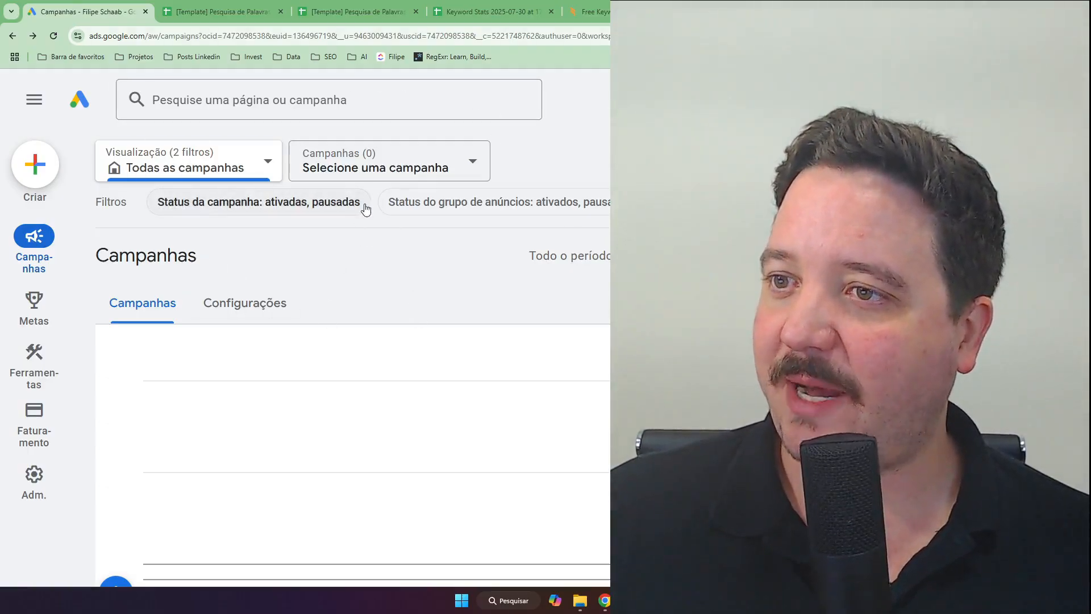
Open the keyword planner (Planejador de palavras-chave) from the planning tools and hide the side navigation.
left_click(40, 102)
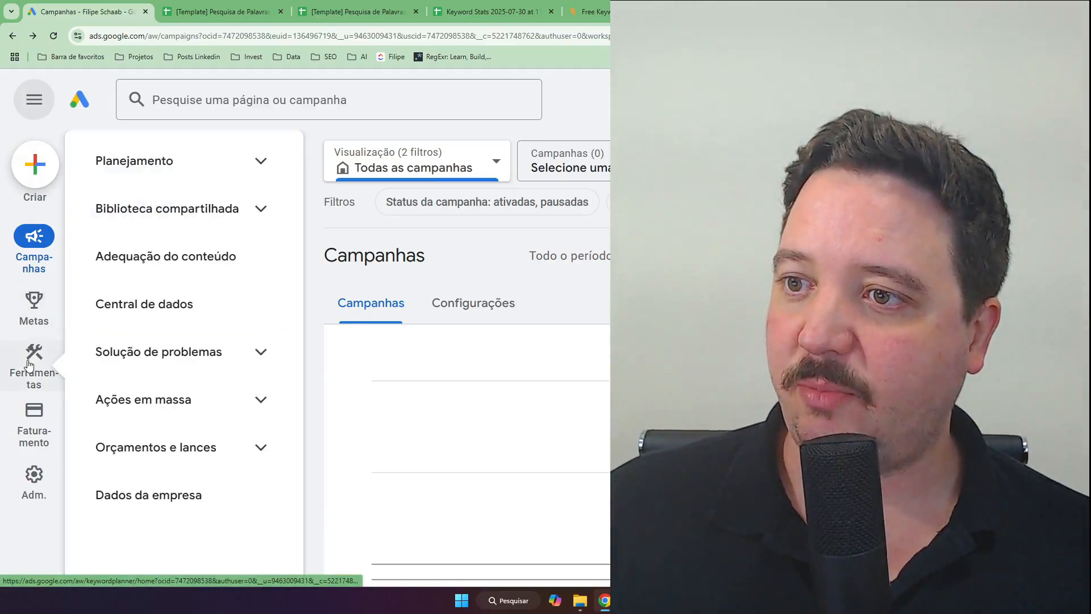
left_click(29, 363)
left_click(148, 162)
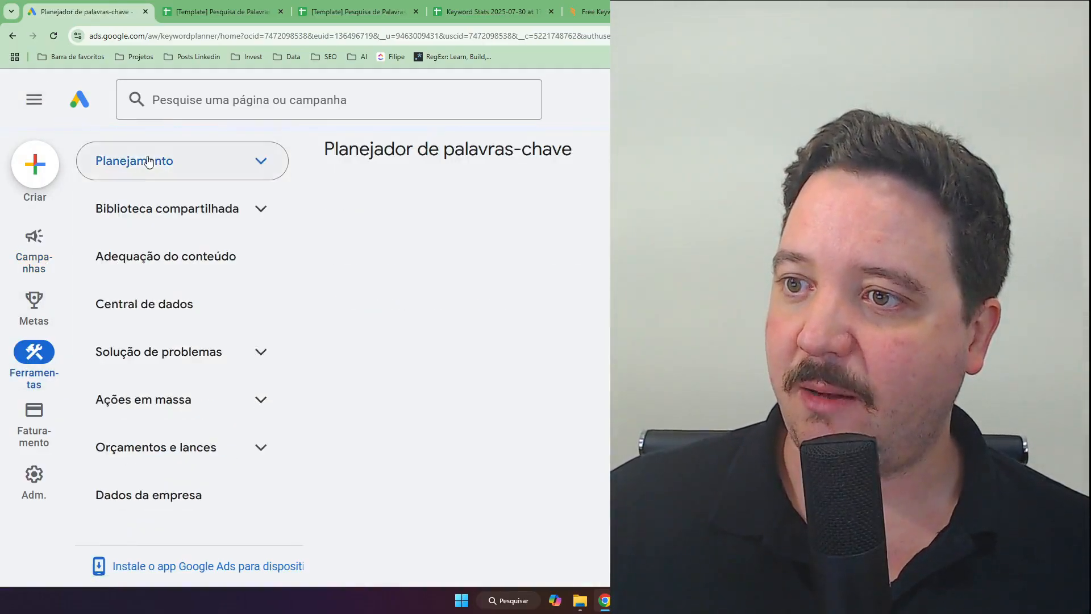
left_click(148, 161)
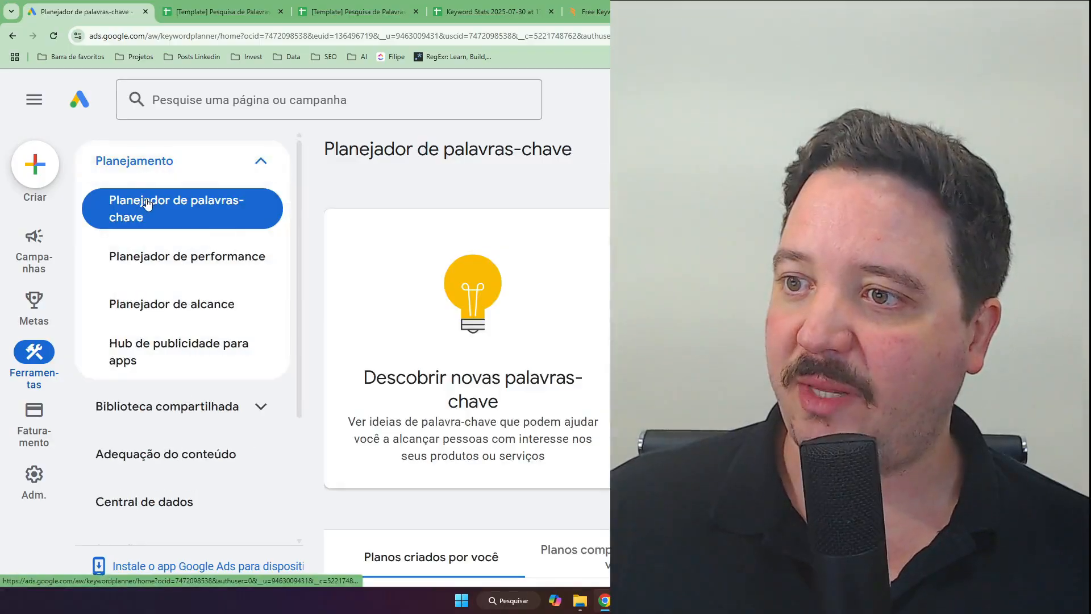
left_click(34, 99)
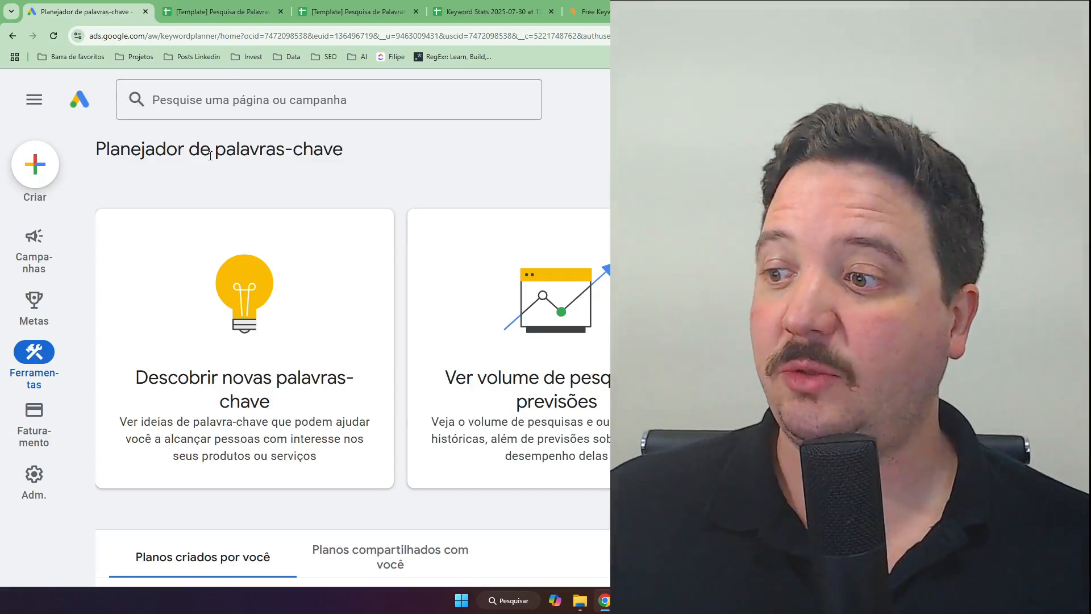
Start discovering new keywords and add "bicicletas" as the starting keyword.
scroll(203, 164, "down", 1)
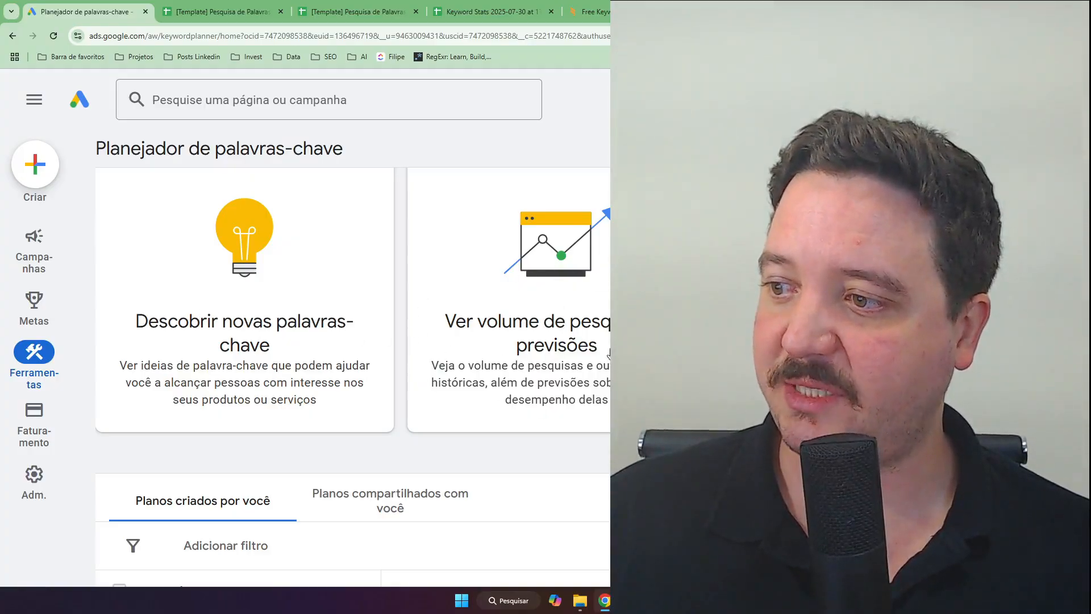
scroll(586, 335, "up", 1)
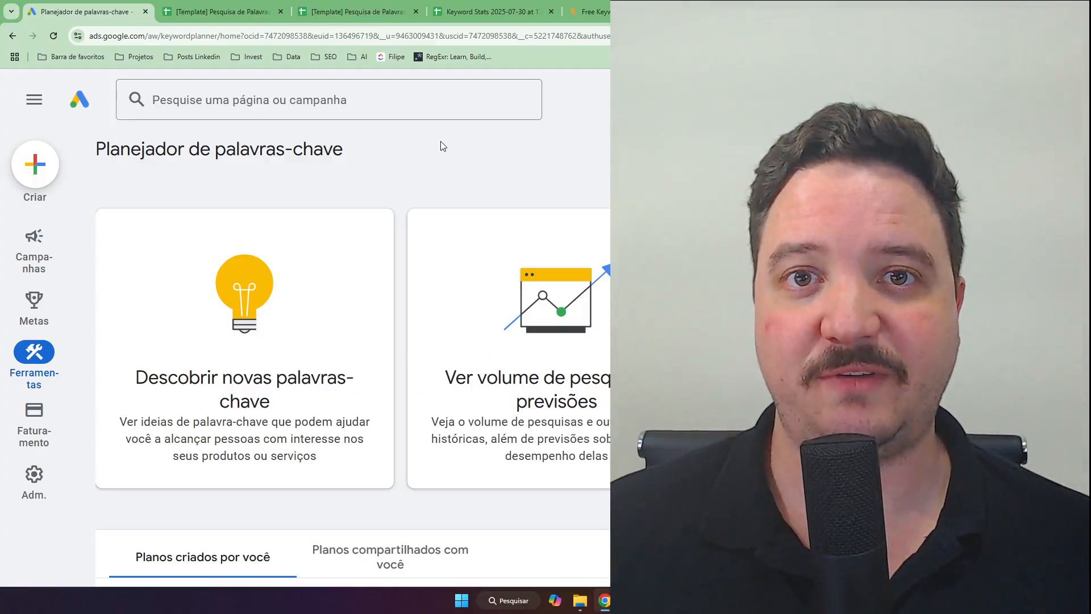
left_click(239, 389)
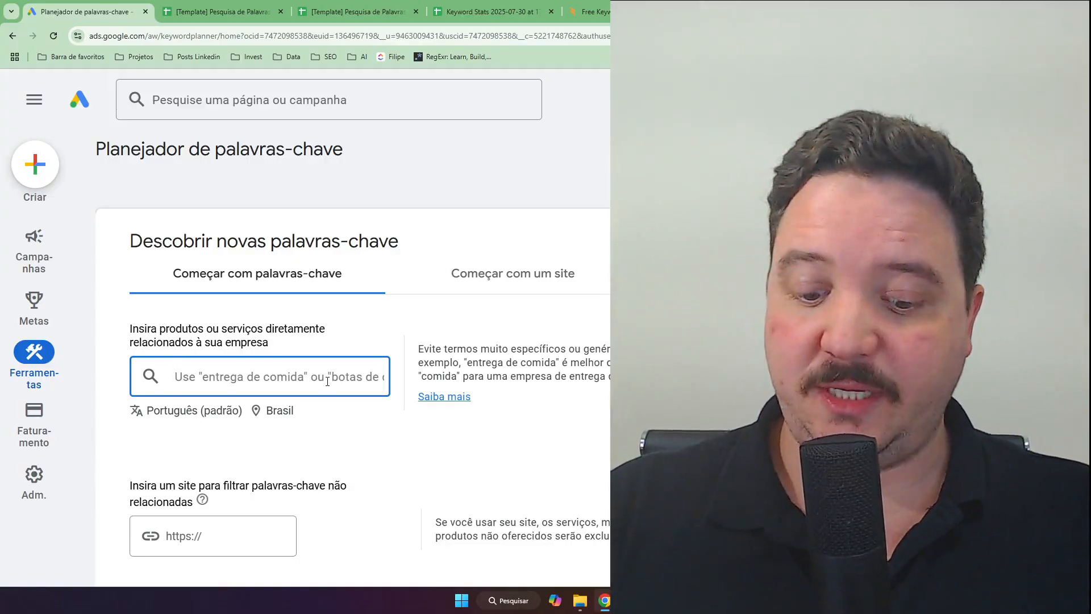
type("bicicleta")
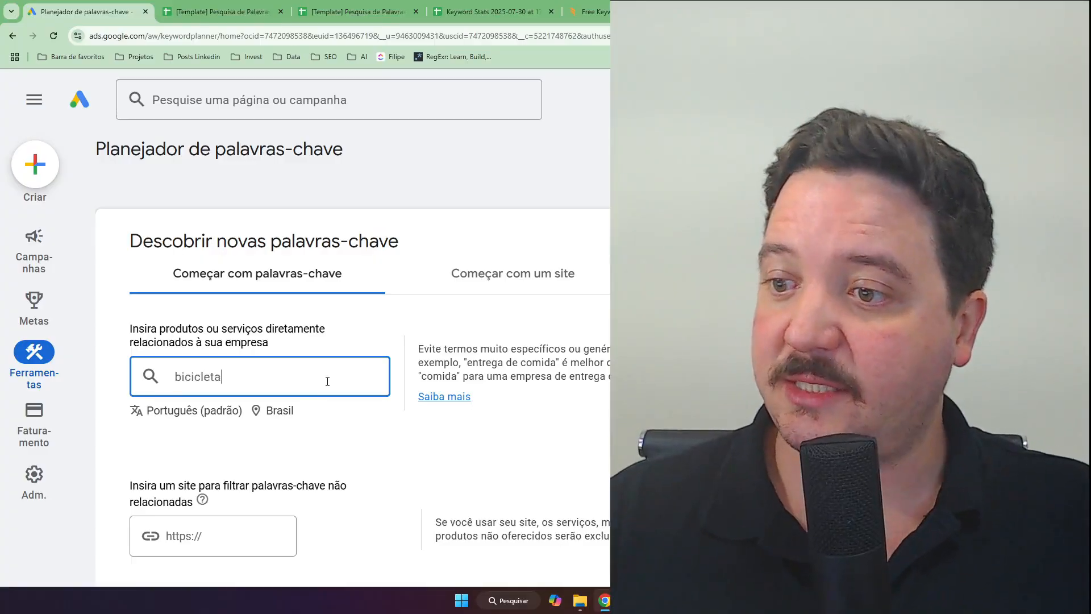
type("s")
key("Return")
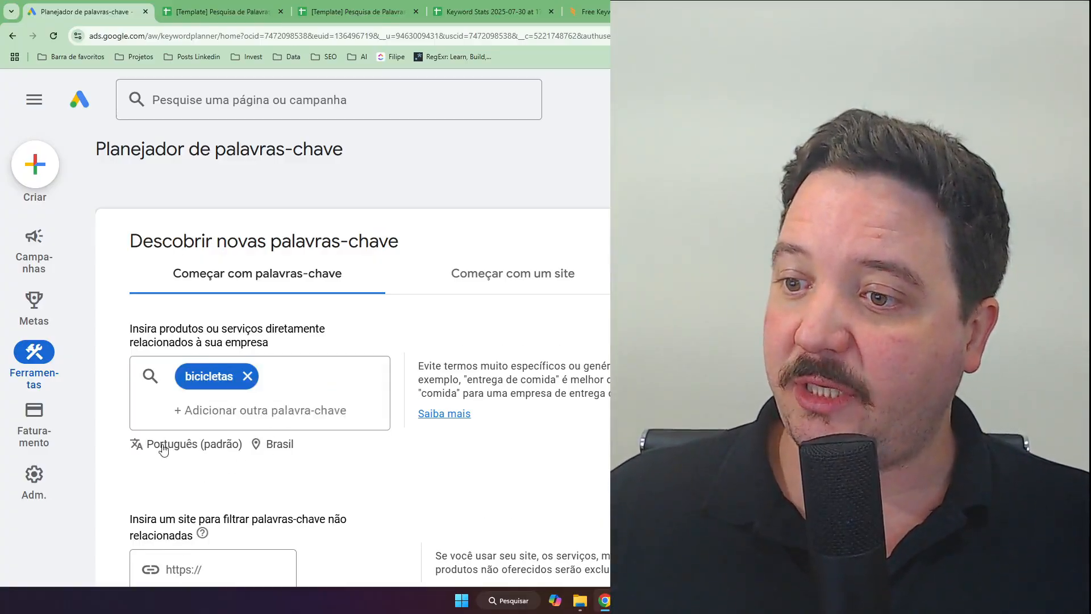
Check the language and location options of the keyword search, closing both without making a change.
scroll(142, 429, "down", 1)
left_click(149, 389)
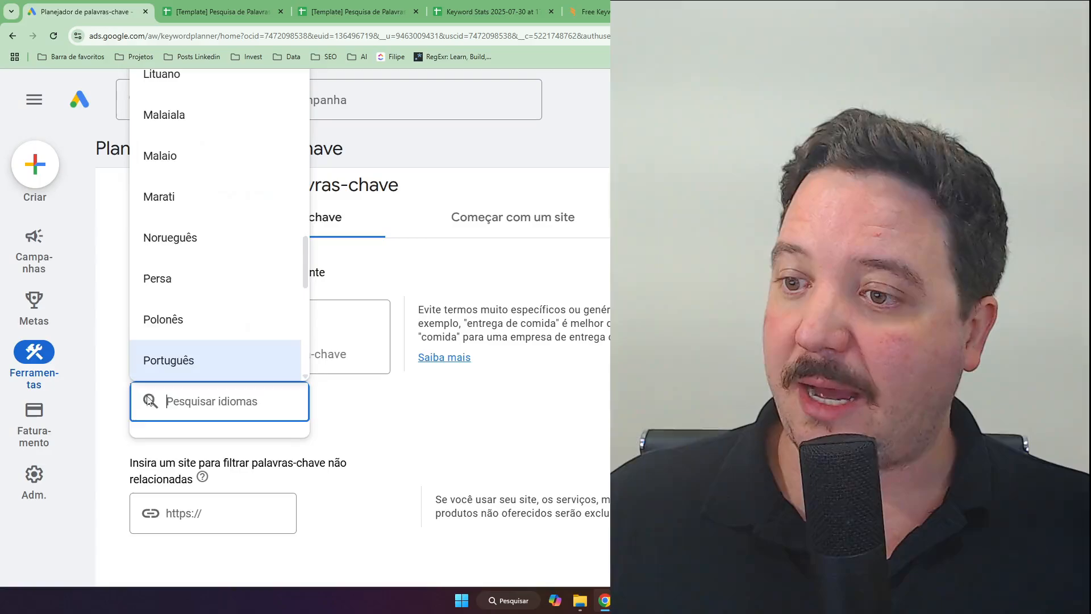
left_click(422, 445)
left_click(279, 391)
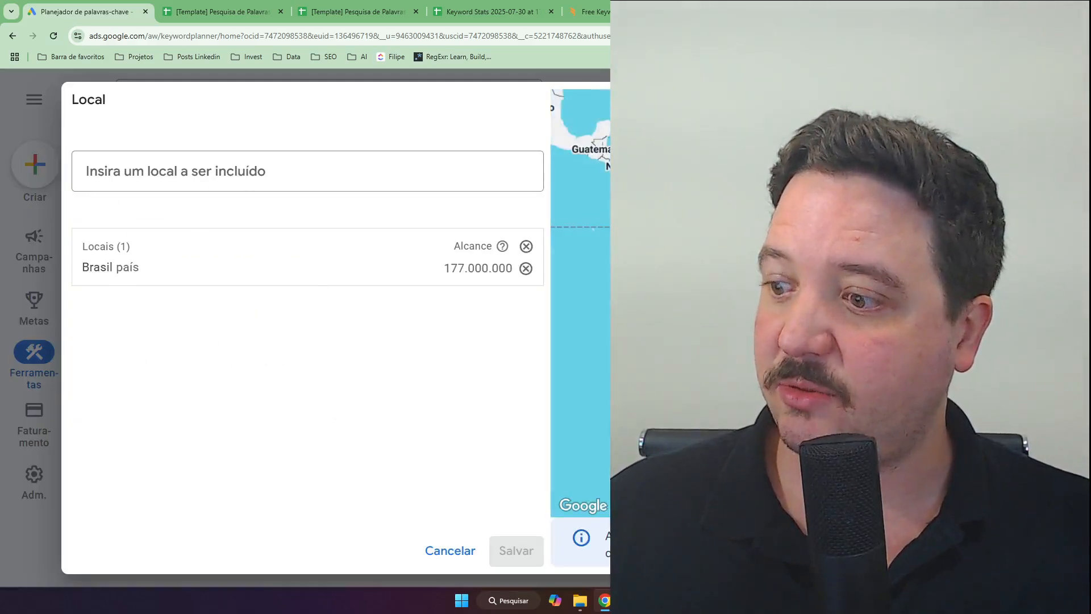
left_click(446, 551)
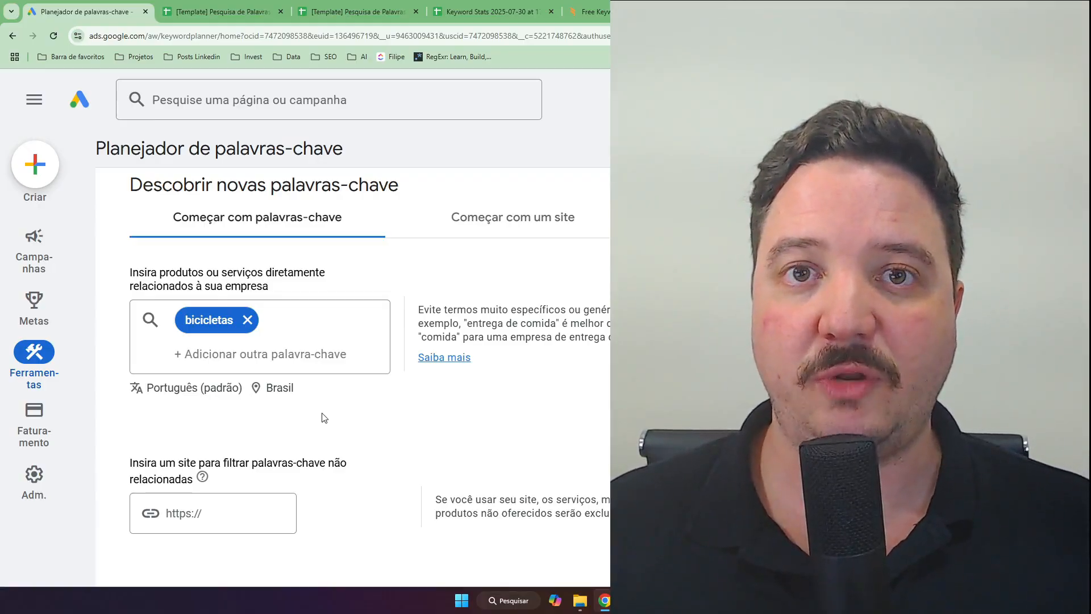
Generate the keyword ideas for "bicicletas" without entering a filter site.
scroll(411, 402, "down", 4)
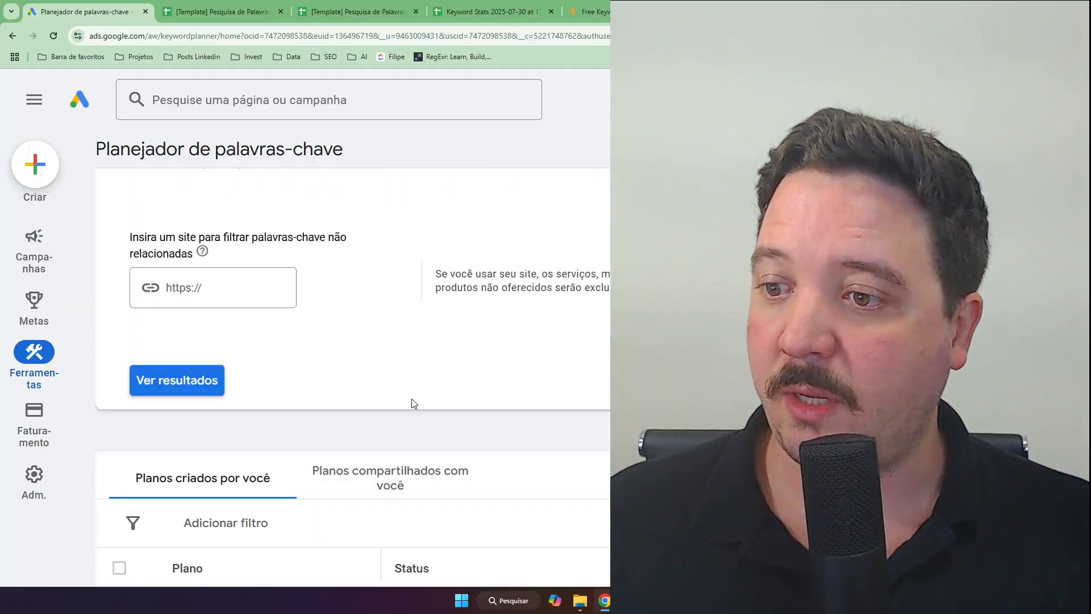
scroll(412, 403, "up", 3)
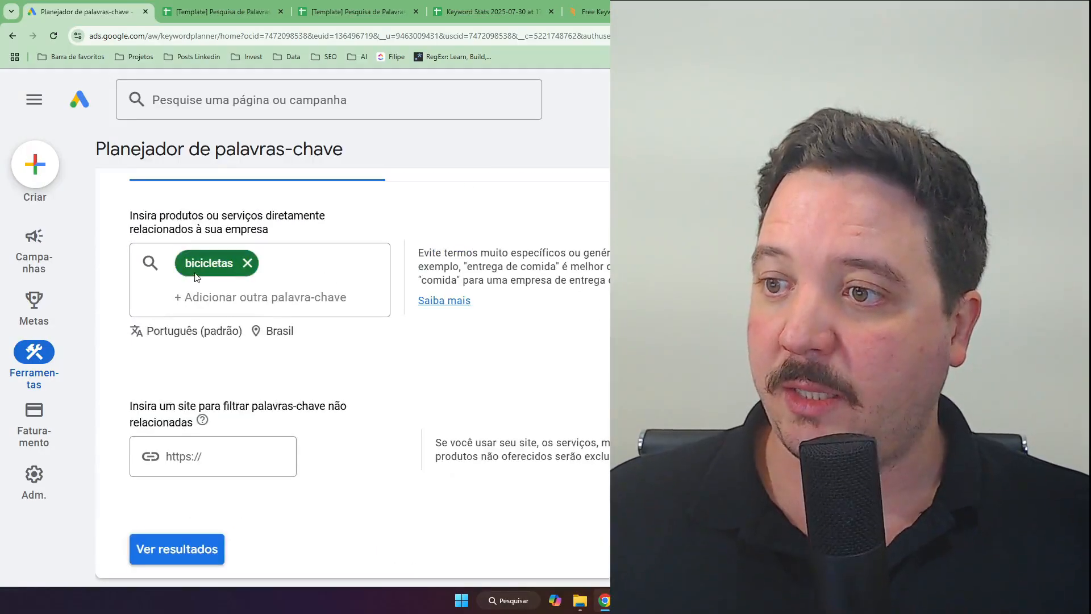
left_click(166, 552)
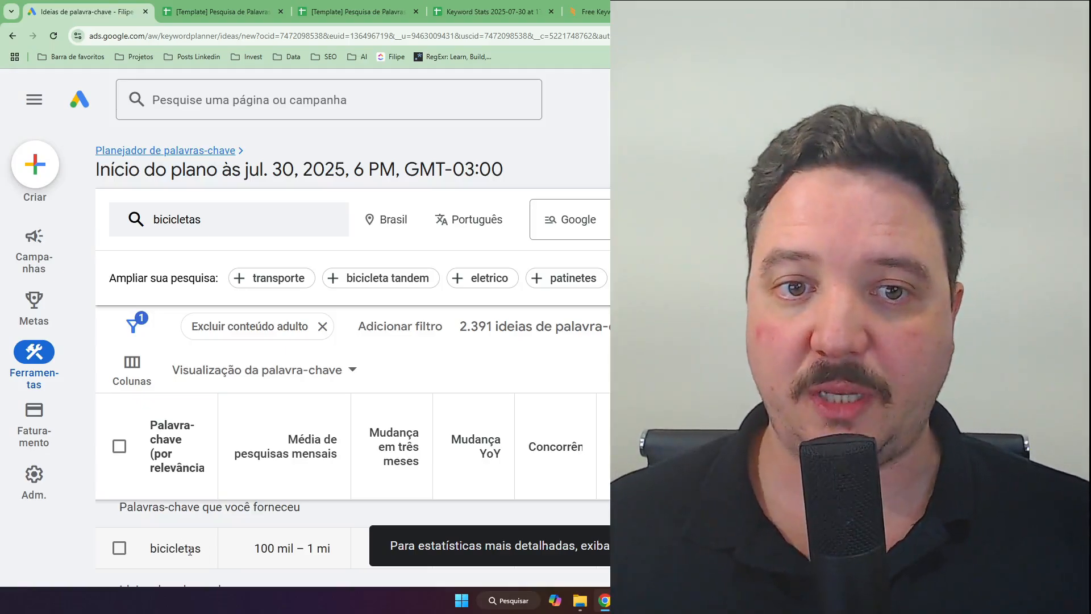
Examine the average monthly search range for "bicicletas" and the related keyword ideas.
double_click(175, 549)
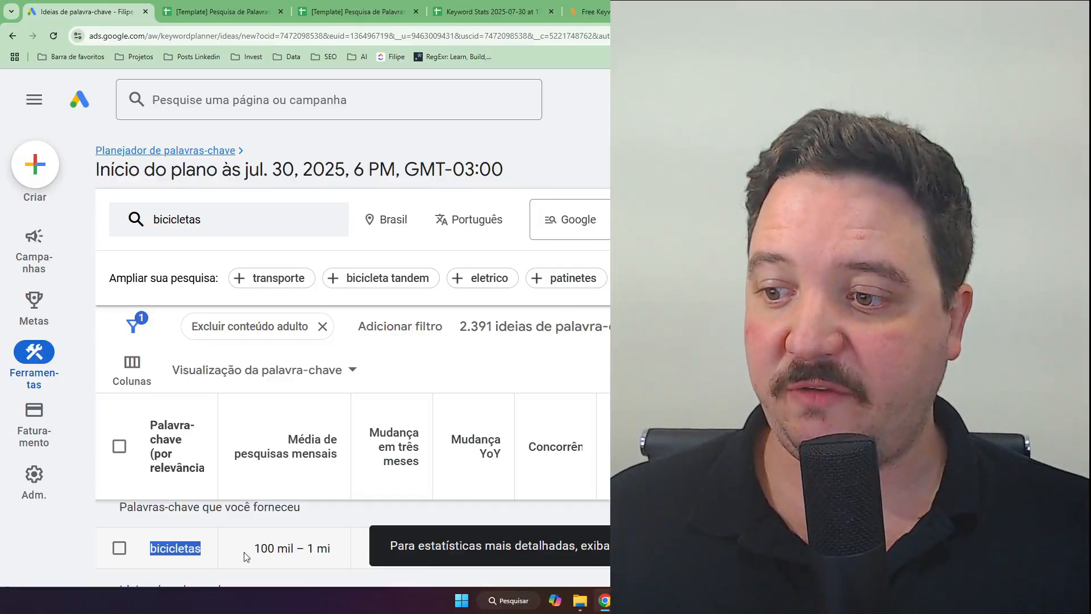
left_click_drag(254, 548, 331, 546)
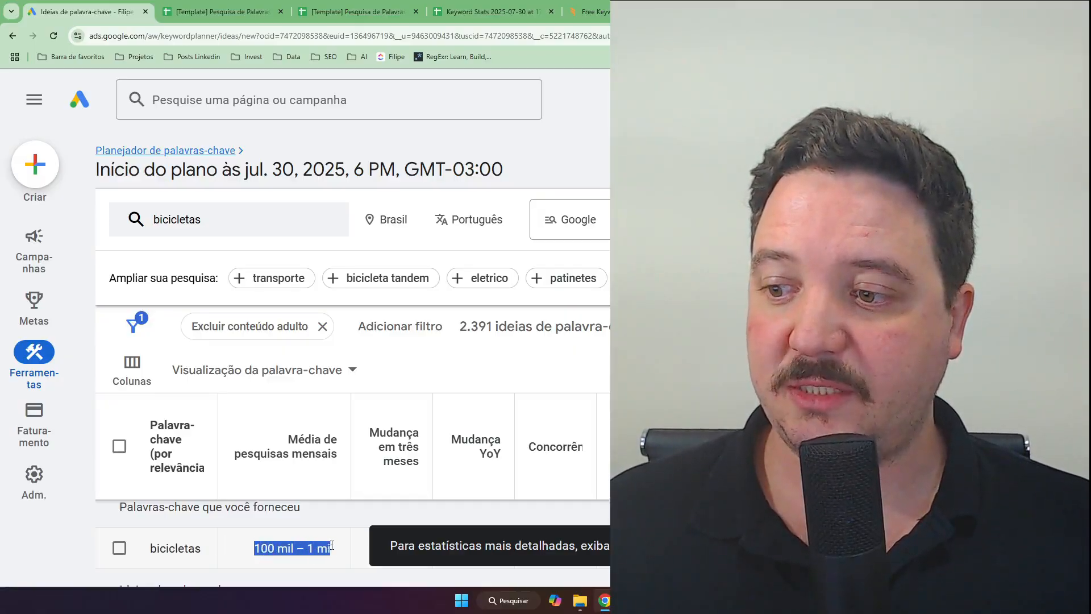
left_click(263, 550)
double_click(264, 550)
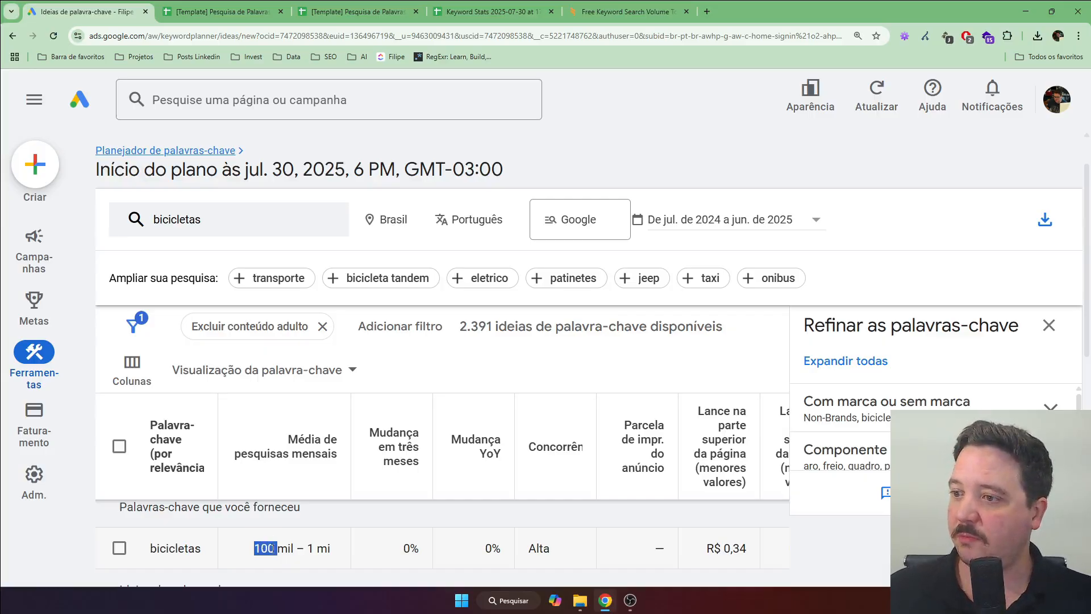
left_click(273, 547)
scroll(281, 534, "down", 3)
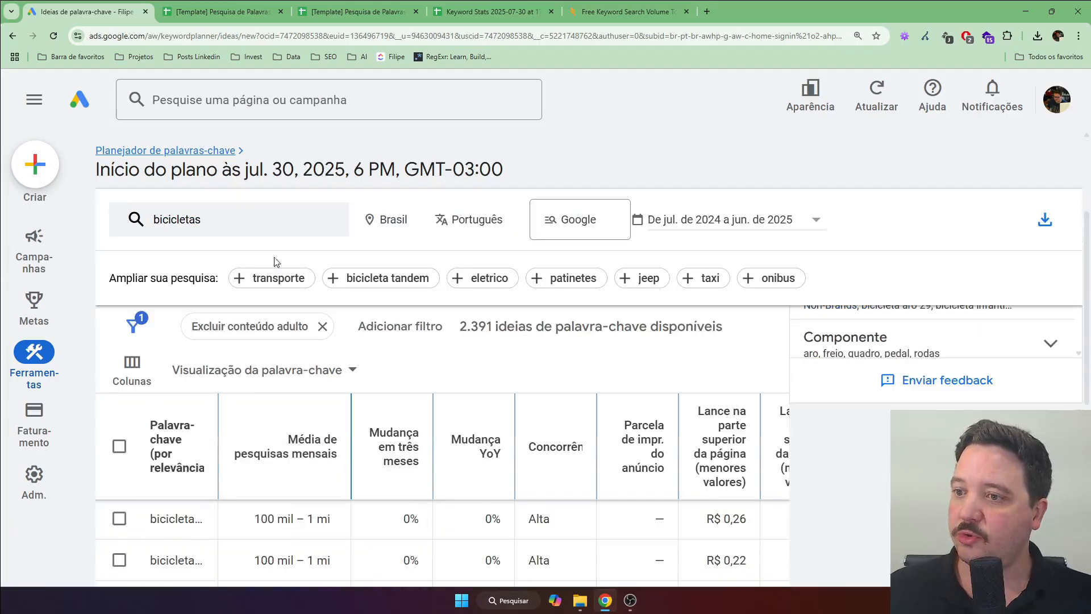
Replace the starting keyword with "bicicleta" and generate its keyword ideas.
left_click(186, 230)
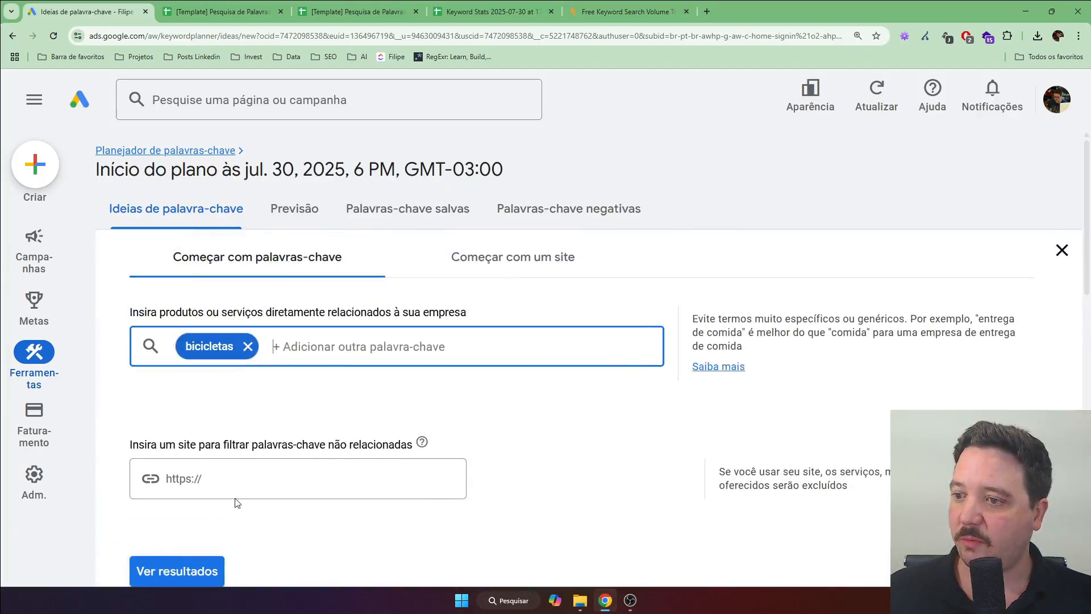
left_click(248, 346)
type("b")
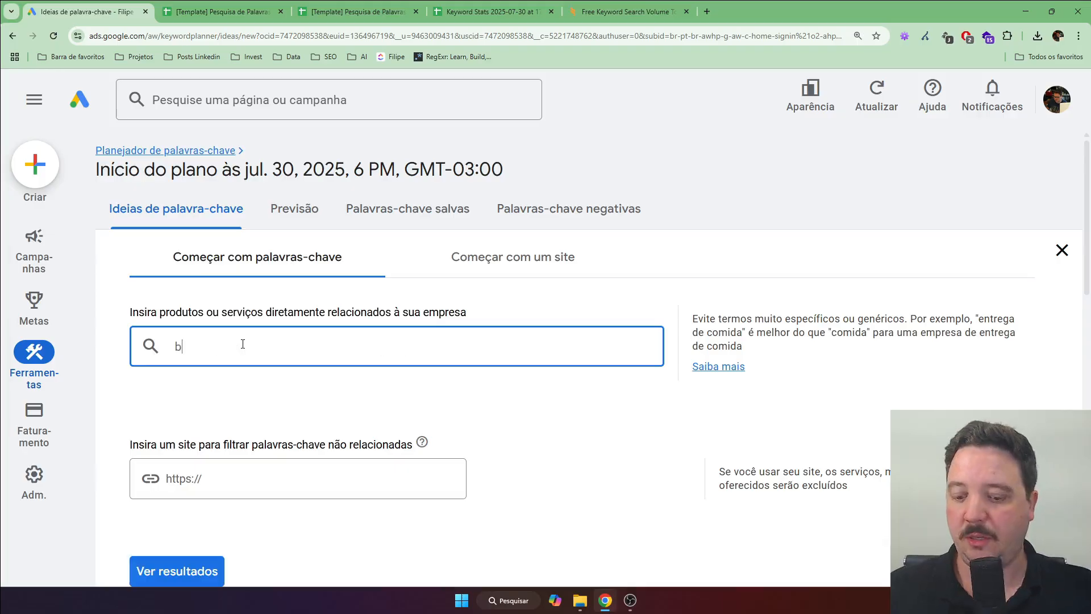
type("icicleta")
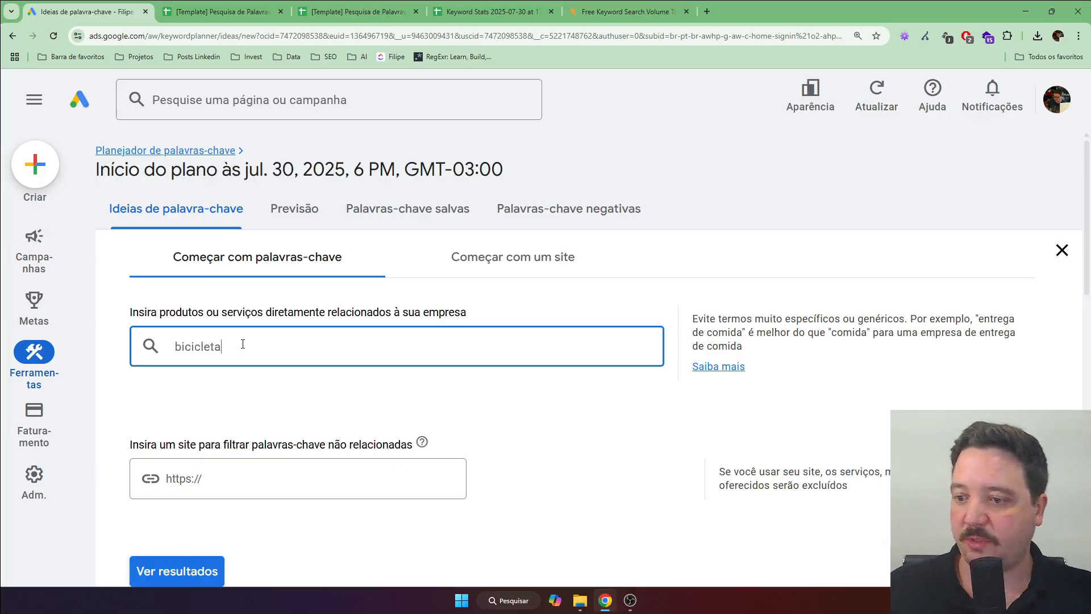
left_click(180, 570)
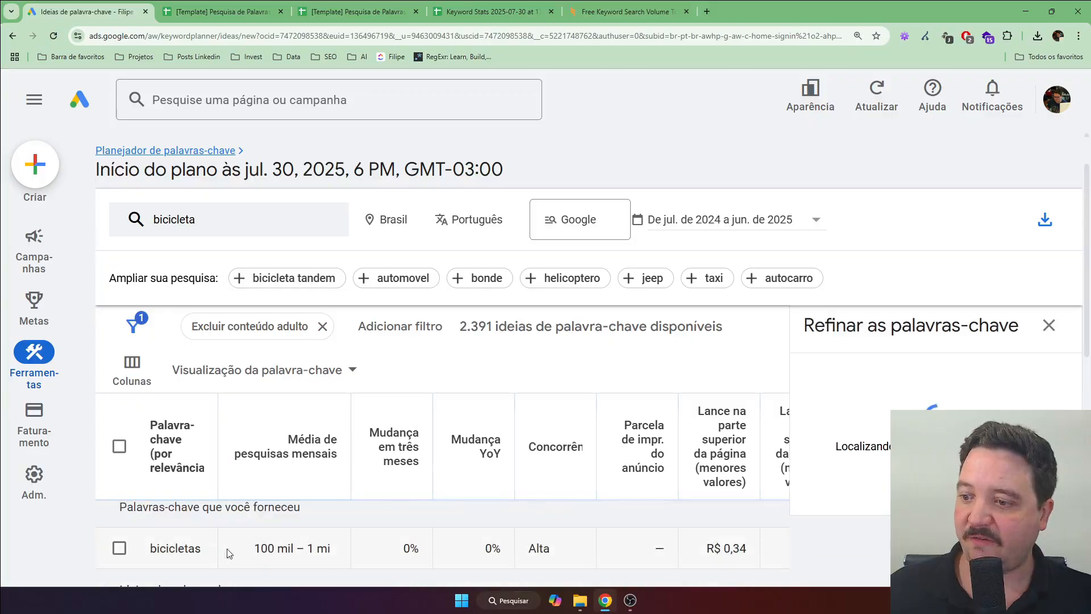
Export the "bicicleta" keyword ideas to a Google Sheets file in the Meu Drive folder.
scroll(193, 551, "down", 3)
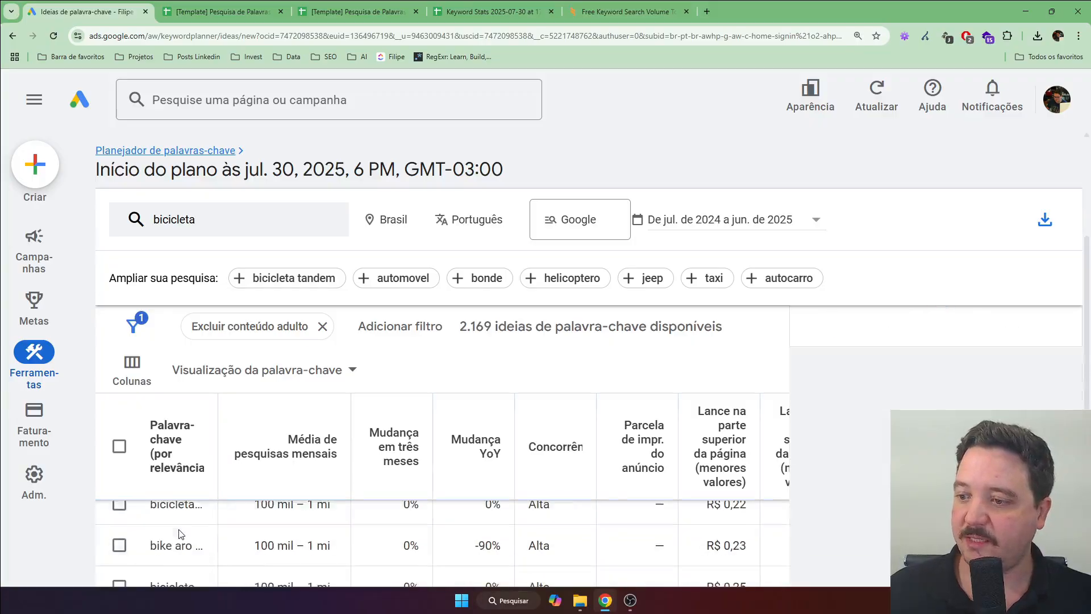
scroll(181, 534, "down", 5)
scroll(180, 528, "up", 2)
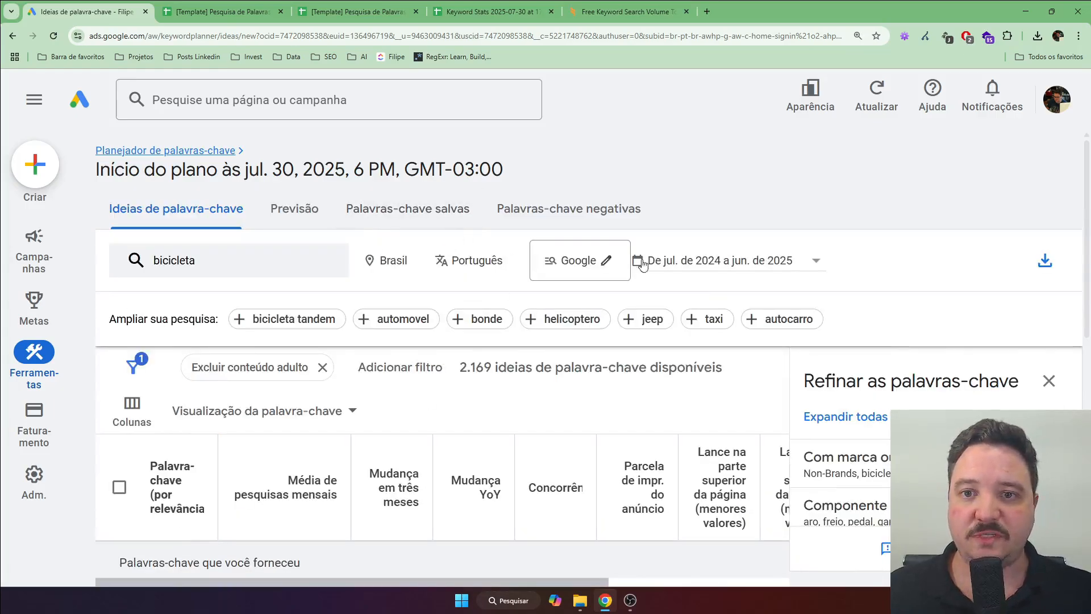
left_click(1052, 272)
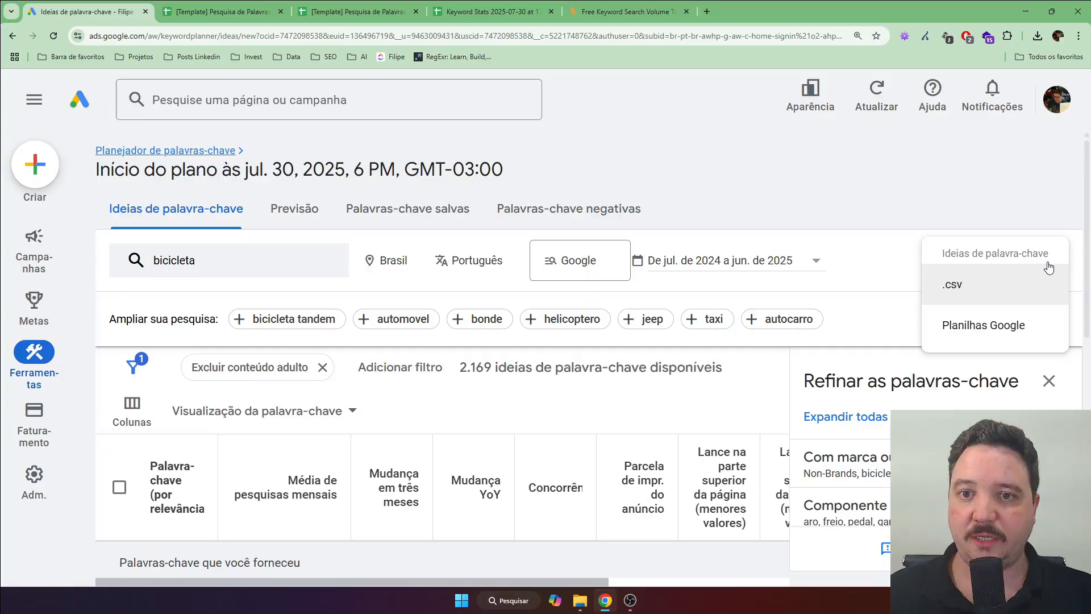
left_click(997, 325)
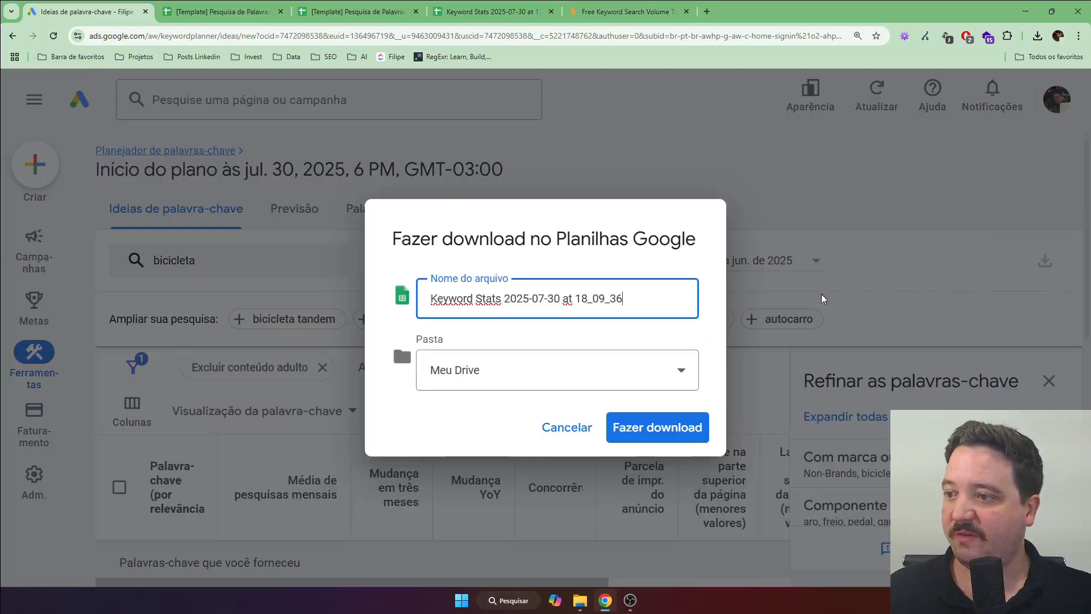
left_click(699, 434)
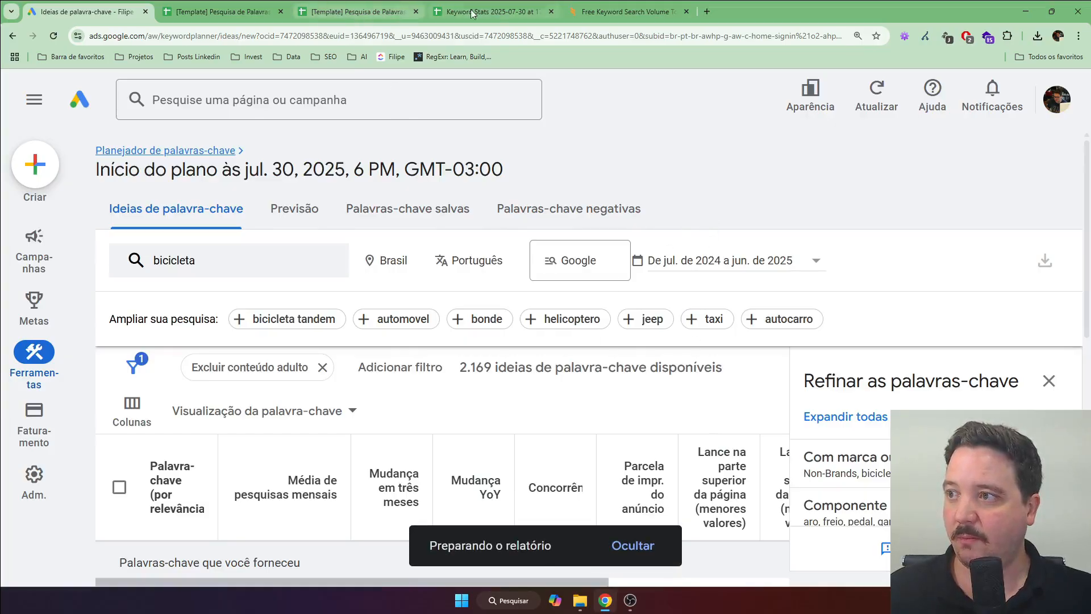
Switch to the Google Sheets file "Keyword Stats 2025-07-30 at 17_19_59", discarding any accidental entry in cell A5.
left_click(501, 9)
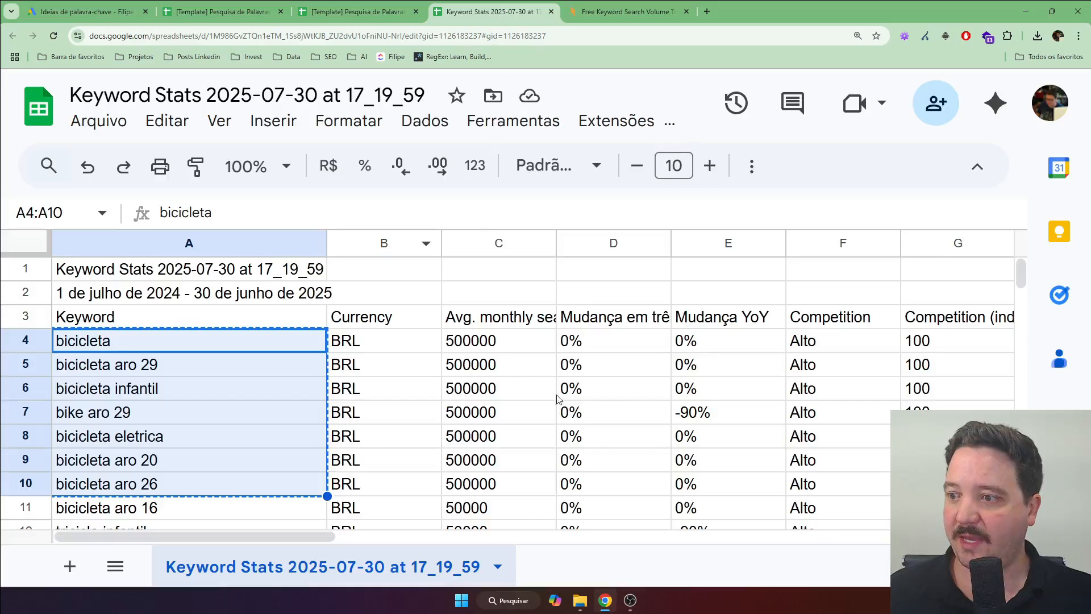
key("ctrl+c")
left_click(526, 370)
left_click(221, 370)
type("'")
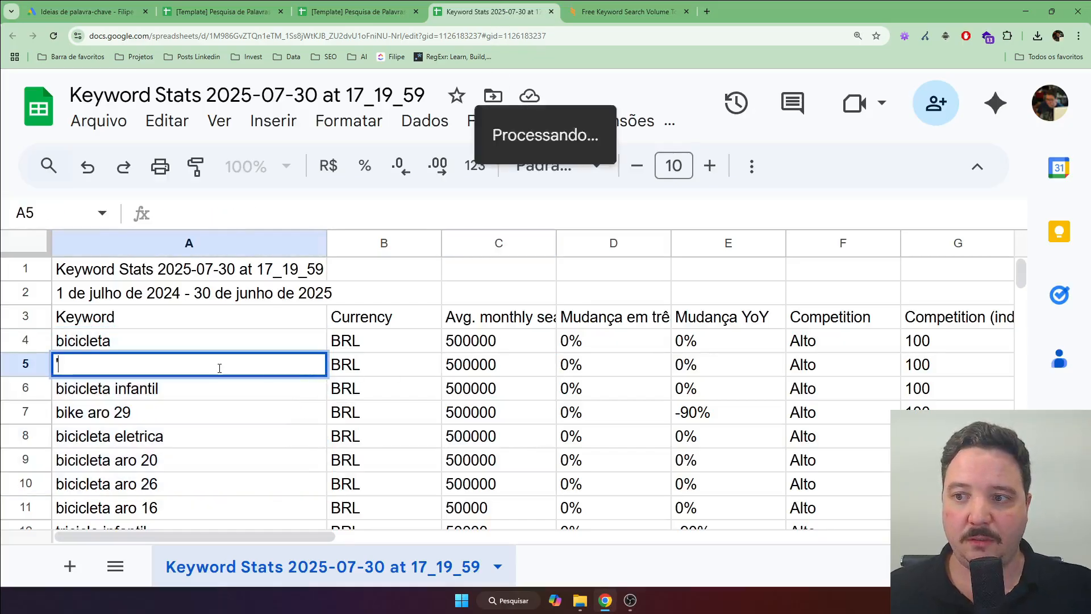
key("Escape")
Go from the Keyword header to Avg. monthly searches and widen column C slightly.
left_click(109, 317)
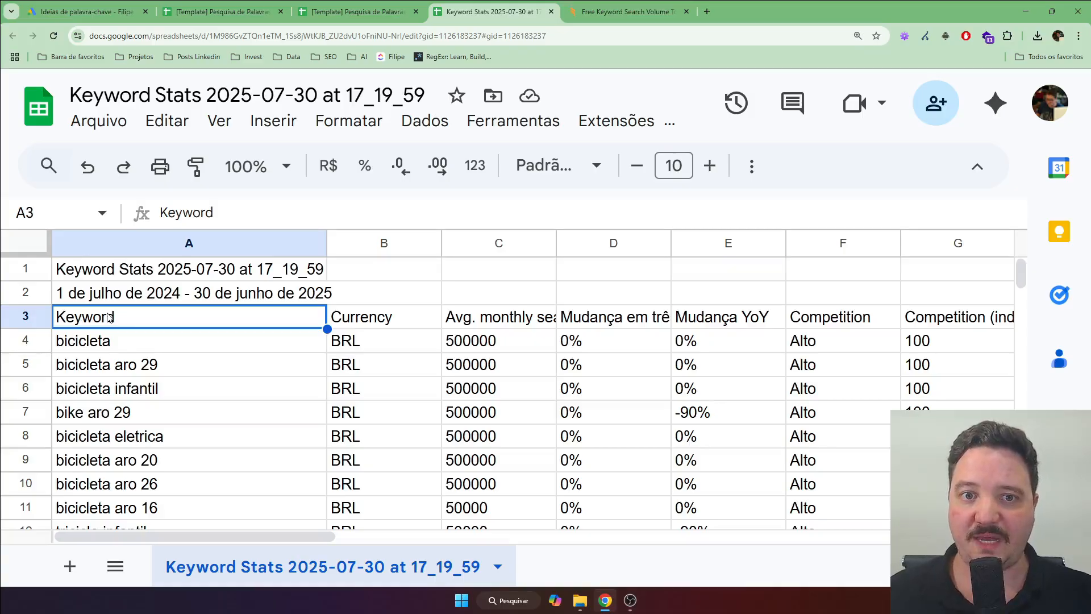
key("Right")
key("Right")
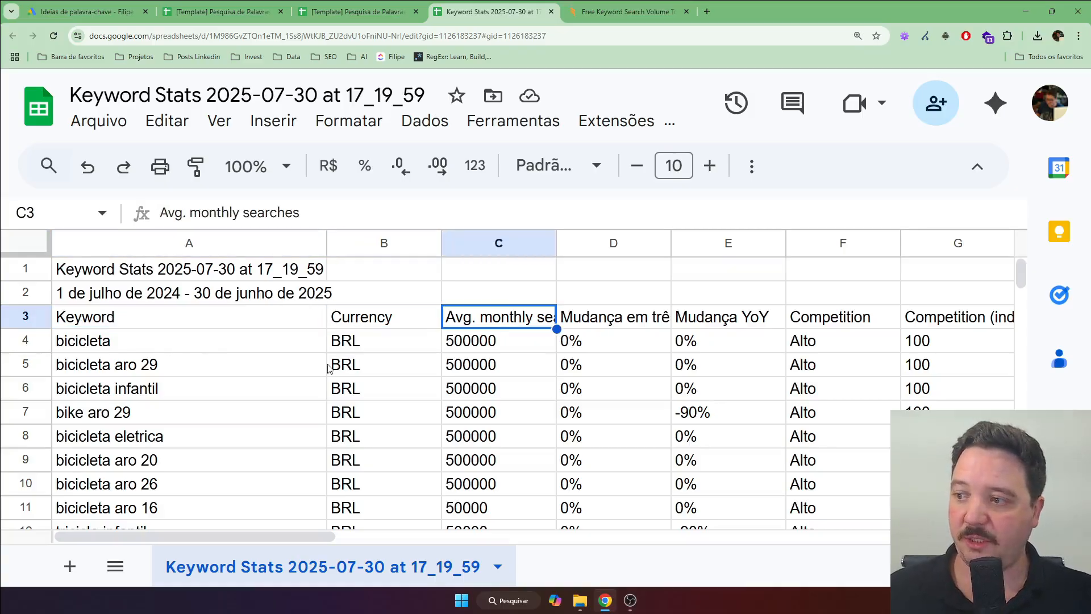
left_click_drag(556, 243, 581, 244)
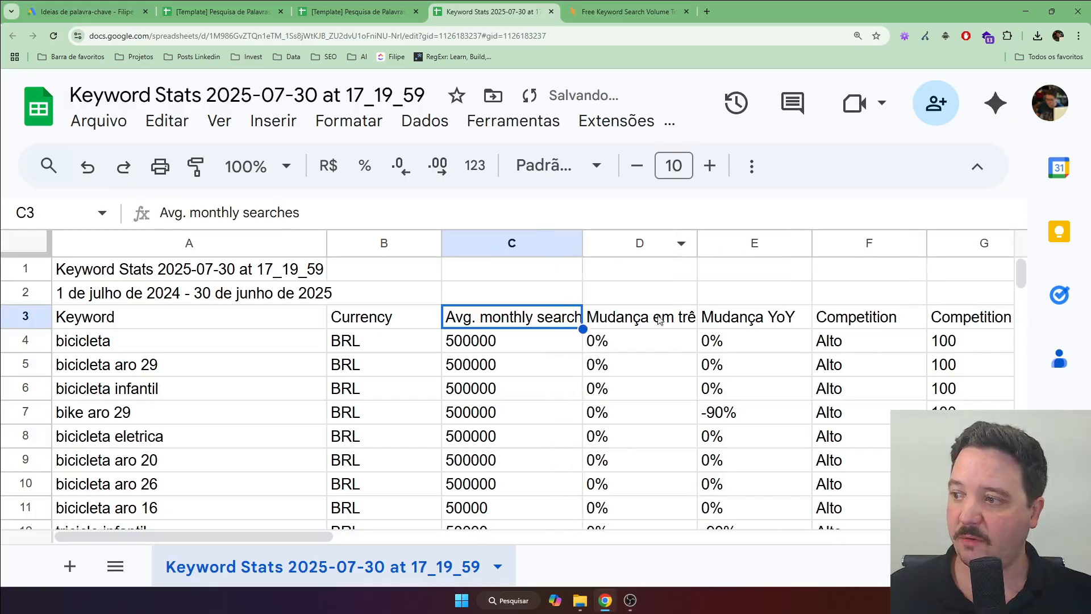
Examine the remaining row 3 headers, selecting D3:Z3 and then going through them one by one as far as "In account?".
left_click(658, 318)
key("ctrl+shift+Right")
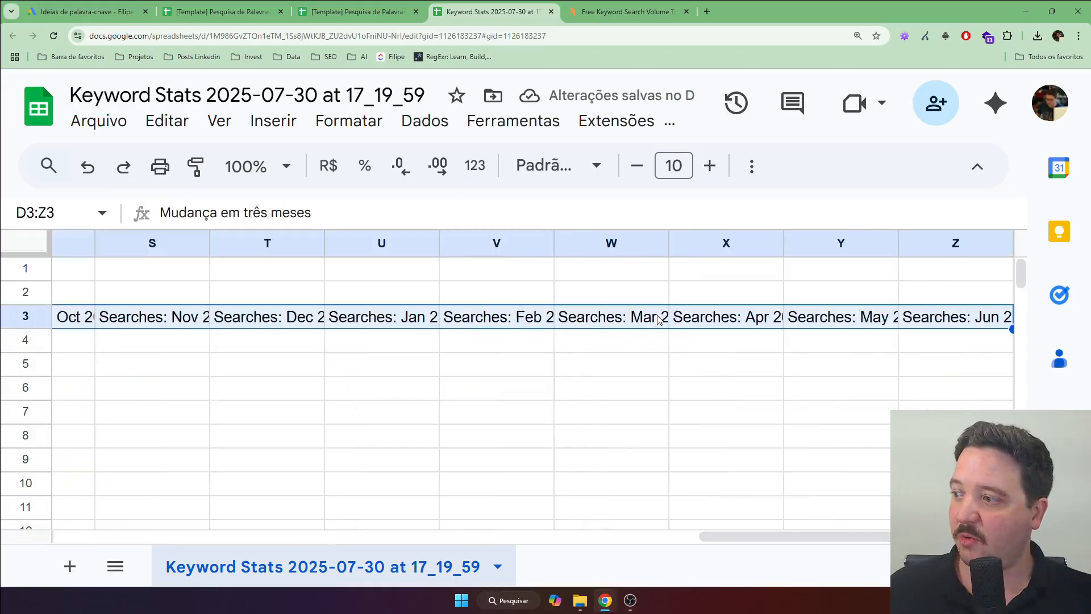
key("Left")
key("Right")
key("Right")
key("Right")
key("Right")
key("Right")
key("Right")
key("Right")
key("Right")
key("Right")
key("Right")
key("Right")
key("Right")
key("Right")
key("Right")
key("Right")
key("Right")
key("Right")
key("Right")
key("Right")
key("Right")
key("Right")
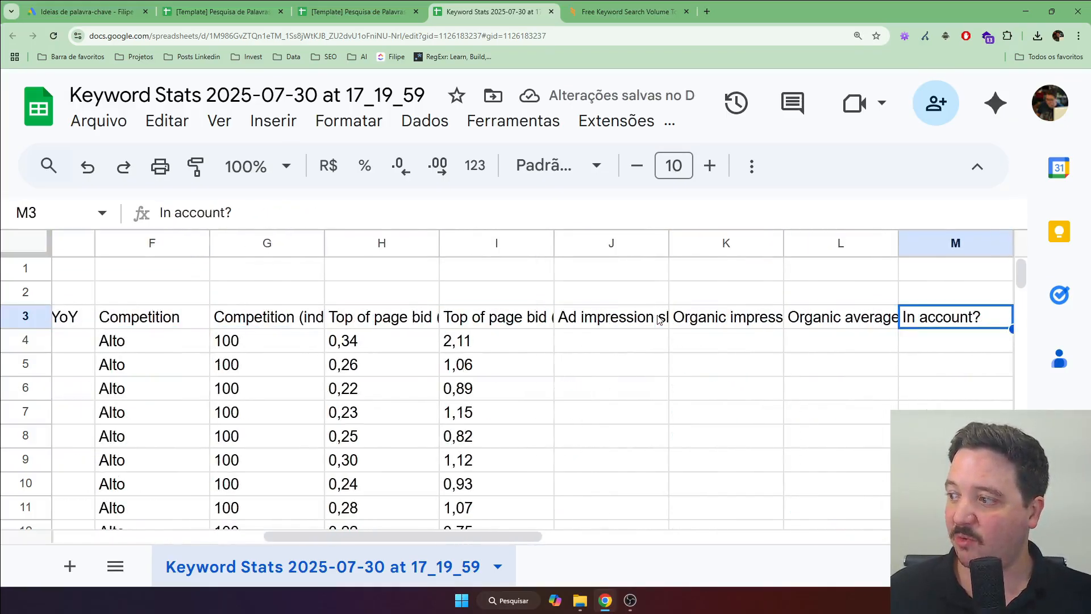
Return to the Keyword header and examine the keywords in column A against their average monthly searches in column C.
key("Home")
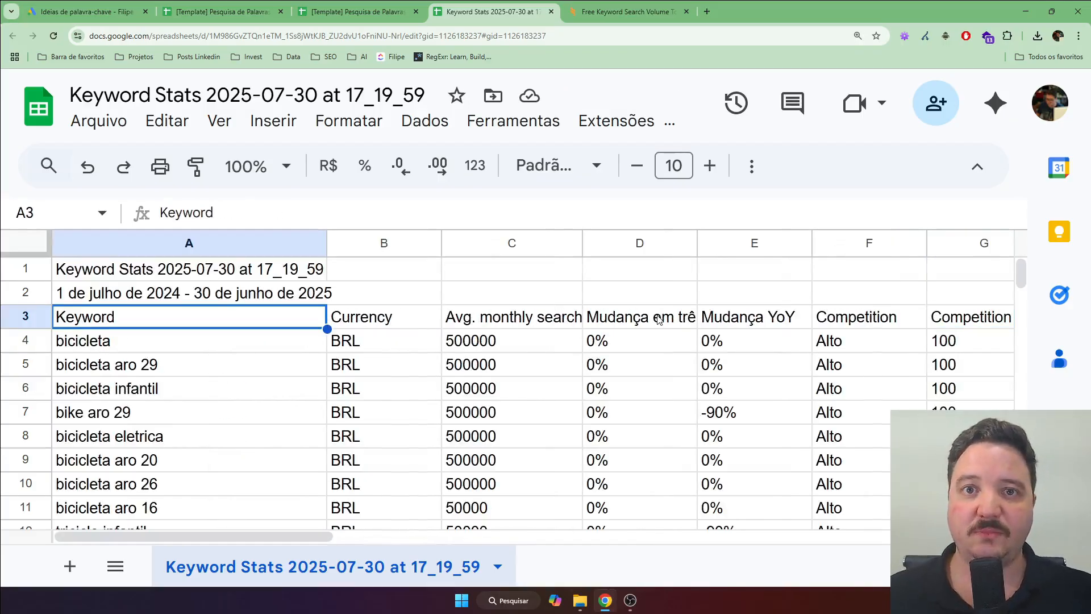
left_click_drag(458, 343, 480, 505)
left_click(513, 463)
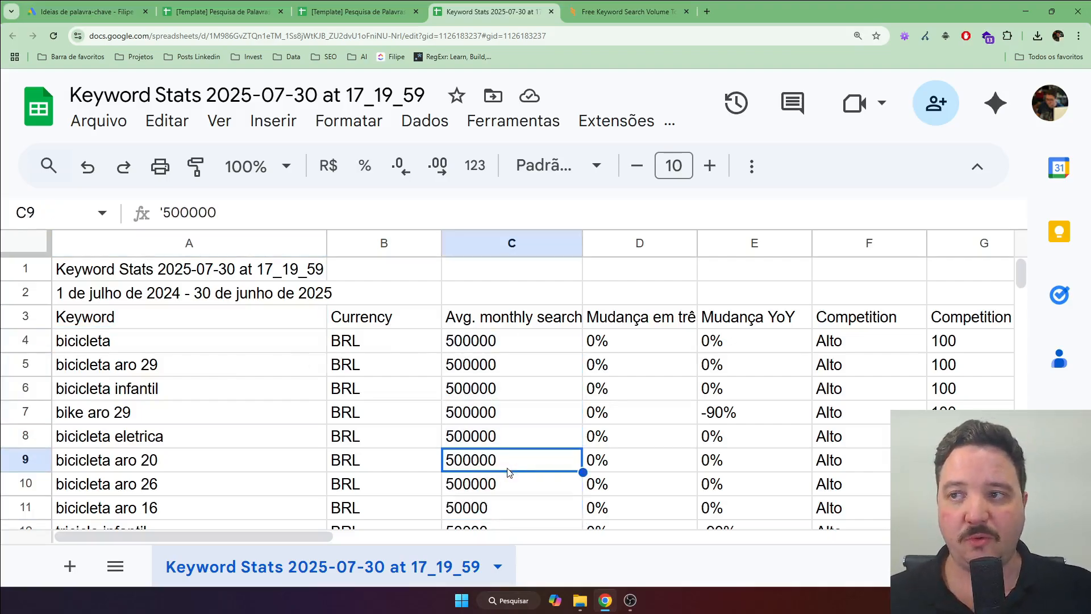
left_click_drag(172, 340, 193, 426)
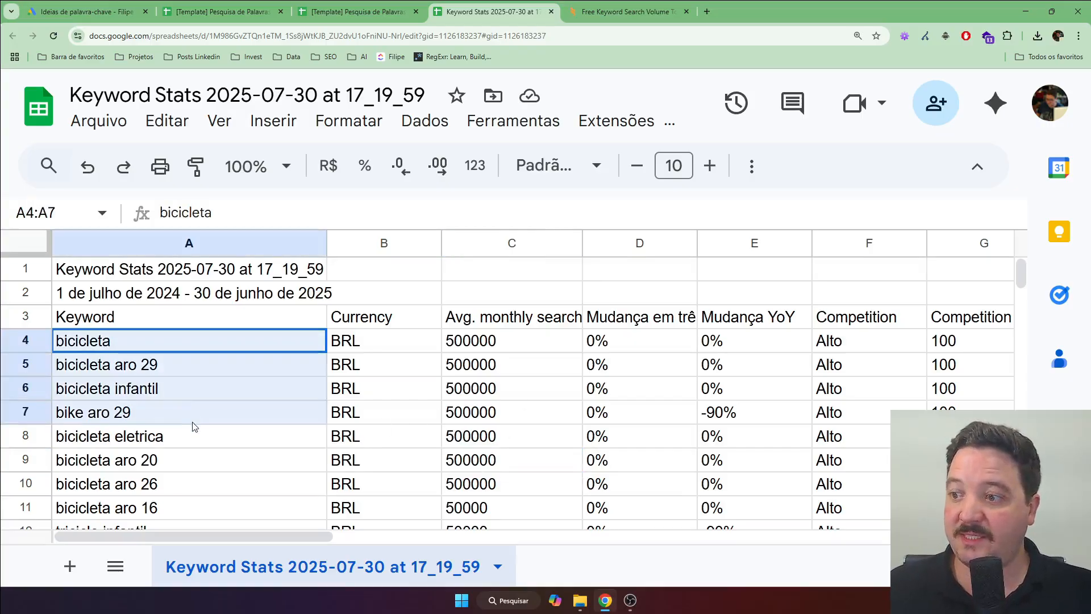
left_click(549, 392)
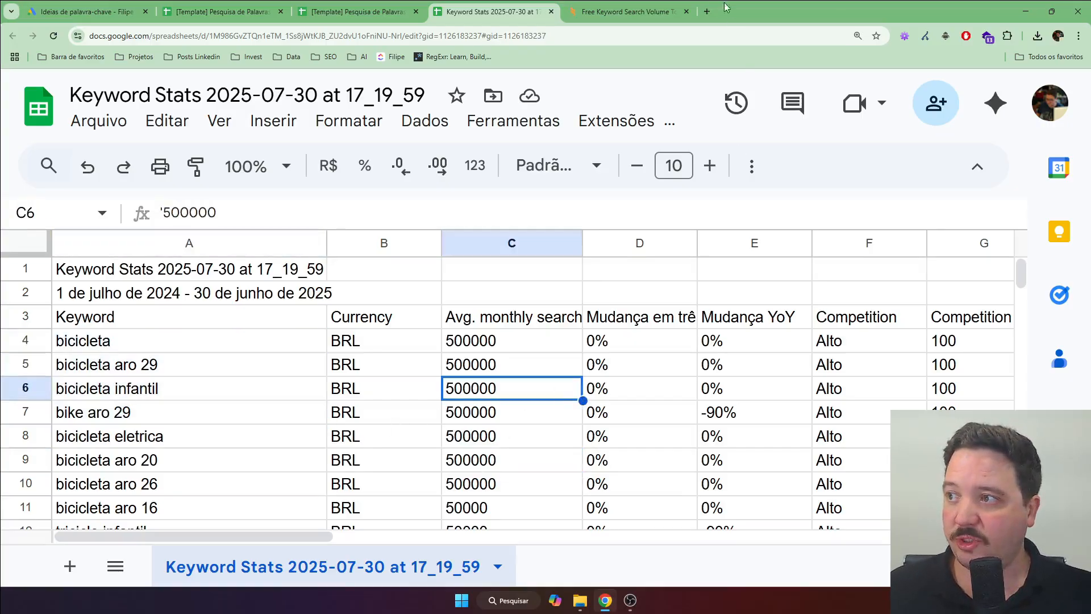
Switch to the SearchVolume page and highlight its address, searchvolume.com.
left_click(618, 7)
left_click(110, 37)
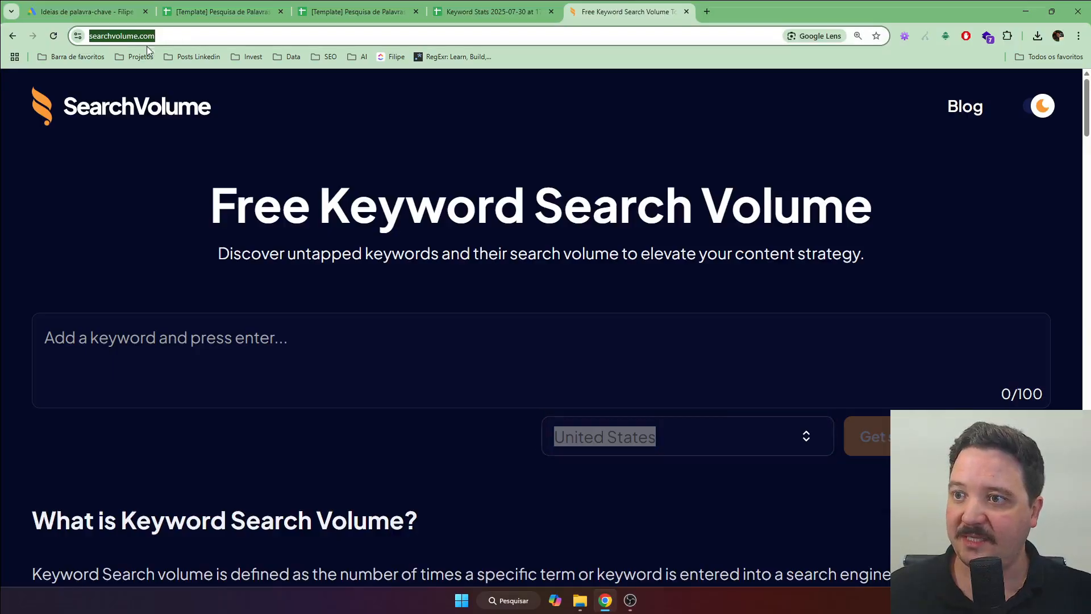
left_click(110, 37)
left_click_drag(114, 35, 180, 36)
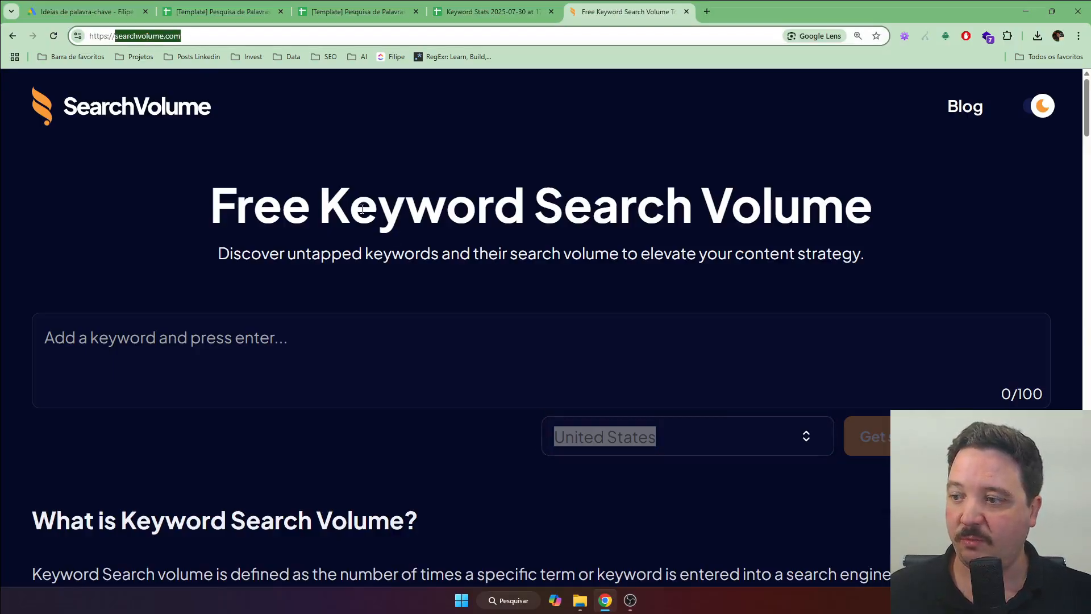
left_click(454, 454)
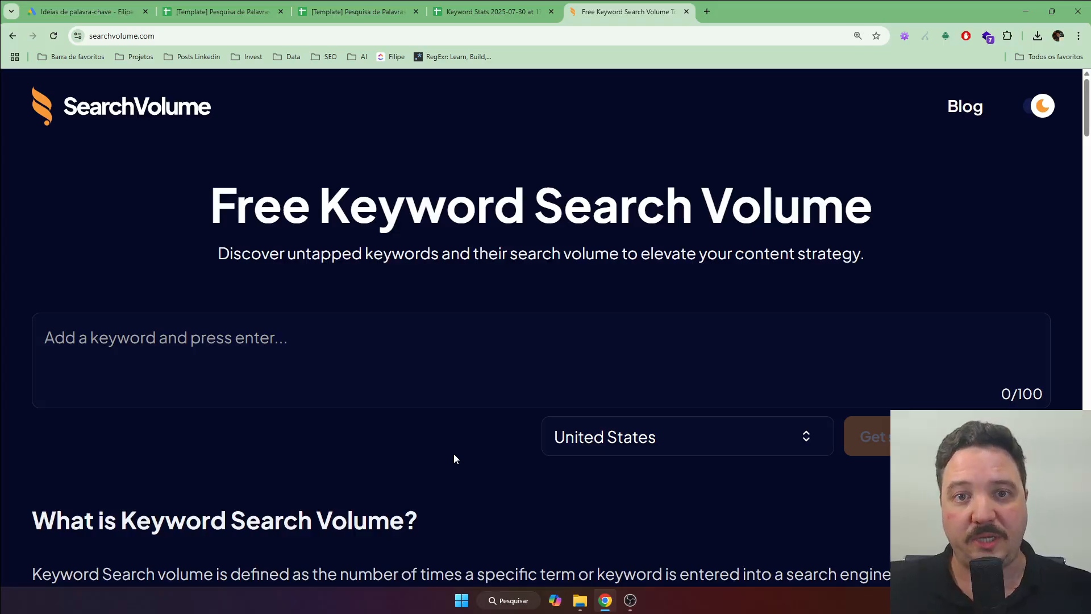
Copy the keywords in A4:A11 of the exported sheet and paste them into SearchVolume's keyword box.
left_click(496, 7)
left_click_drag(150, 344, 150, 510)
key("ctrl+c")
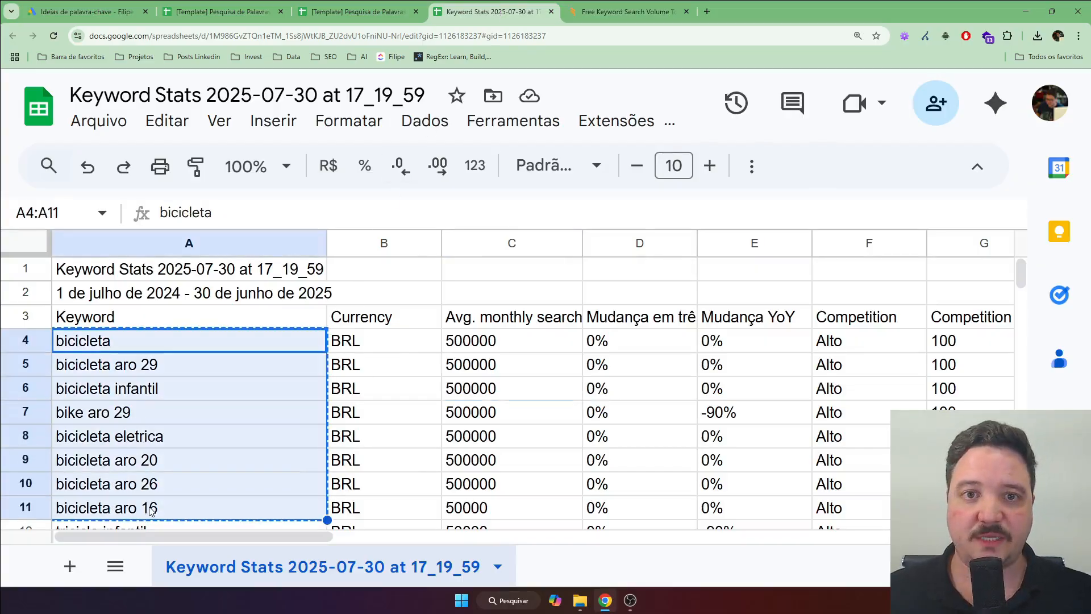
left_click(625, 11)
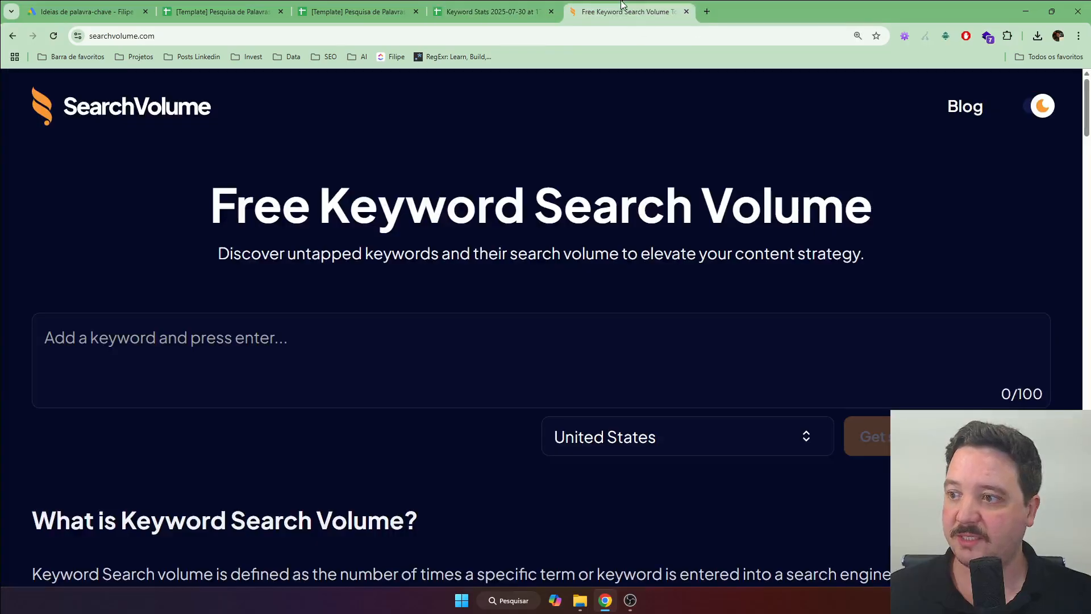
left_click(310, 340)
key("ctrl+v")
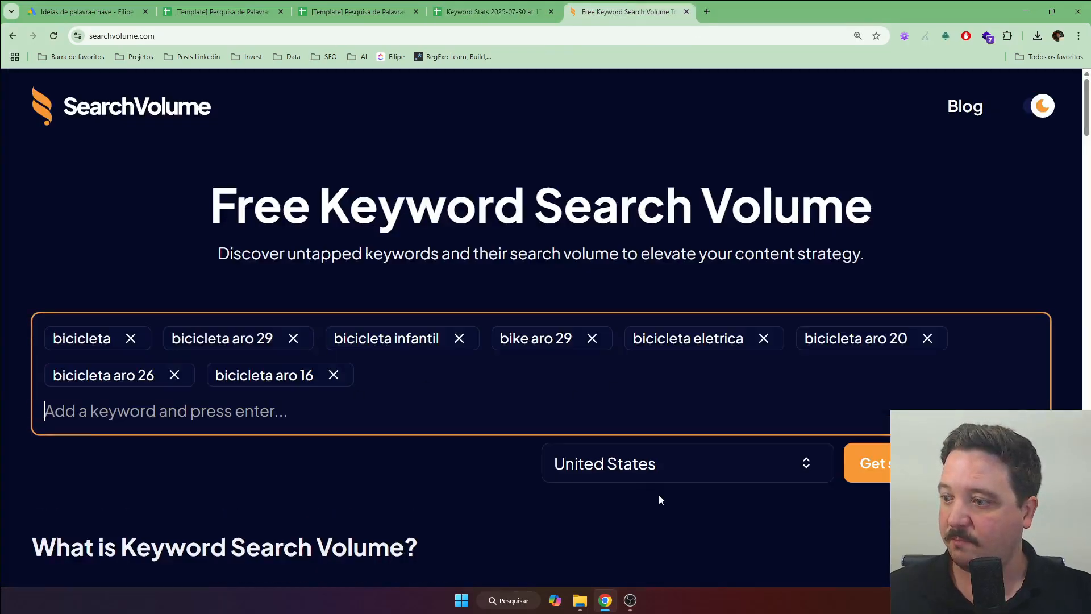
Set the SearchVolume country to Brazil and get the search volume for the pasted keywords.
left_click(655, 466)
type("bra")
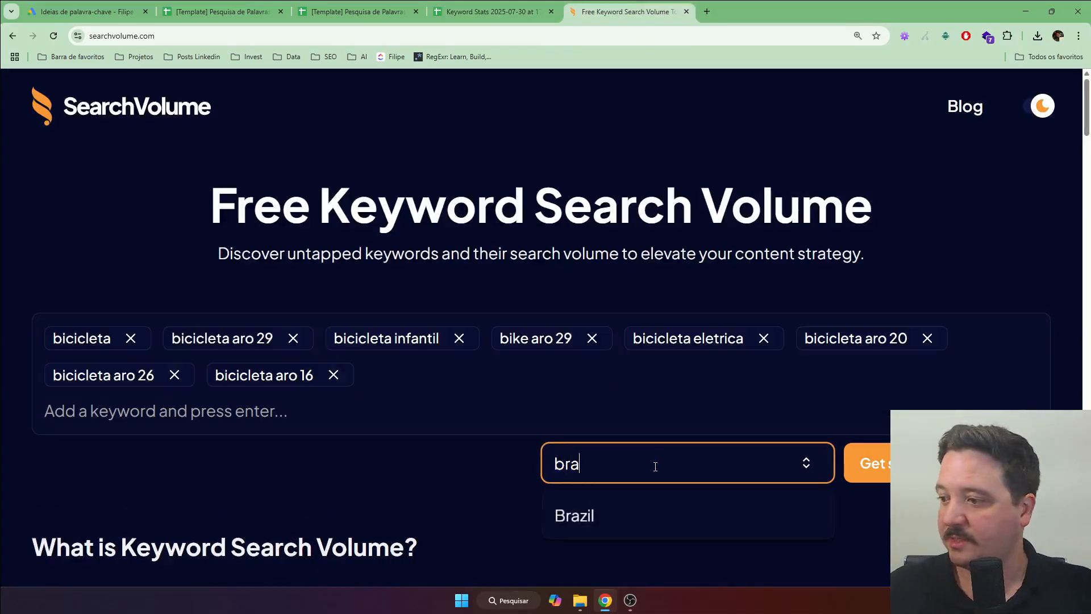
left_click(646, 518)
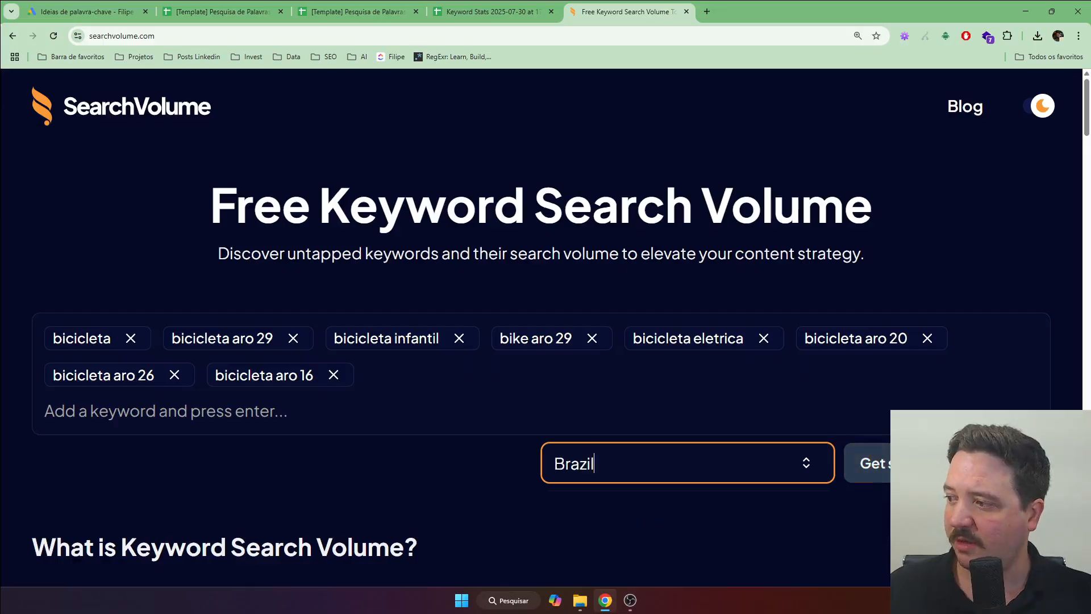
left_click(490, 457)
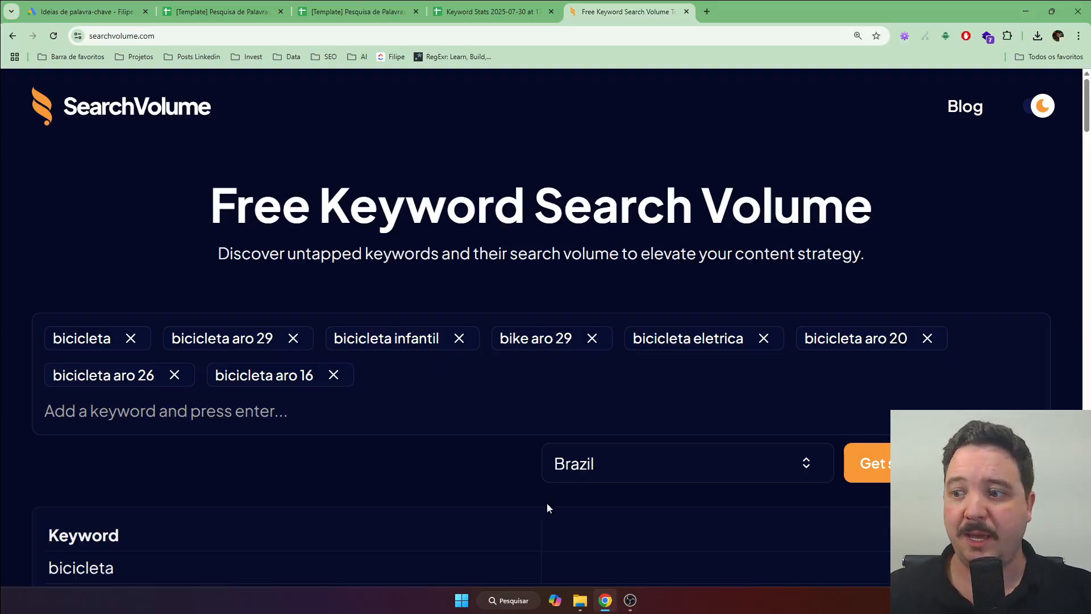
Examine the SearchVolume results table, highlighting the site's address and the search volume of "bicicleta".
scroll(478, 488, "down", 1)
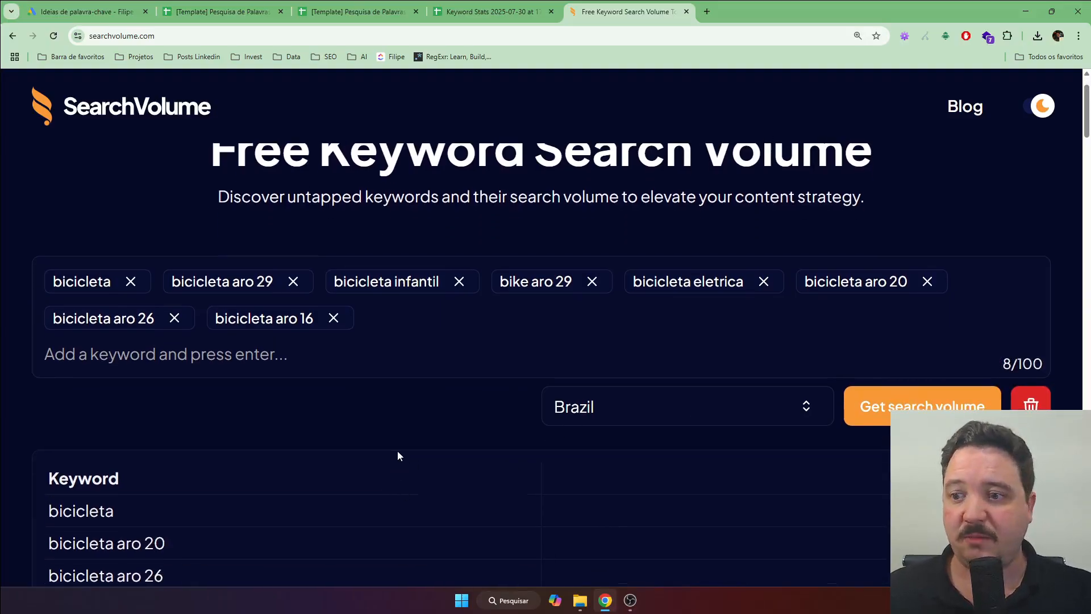
scroll(410, 427, "down", 2)
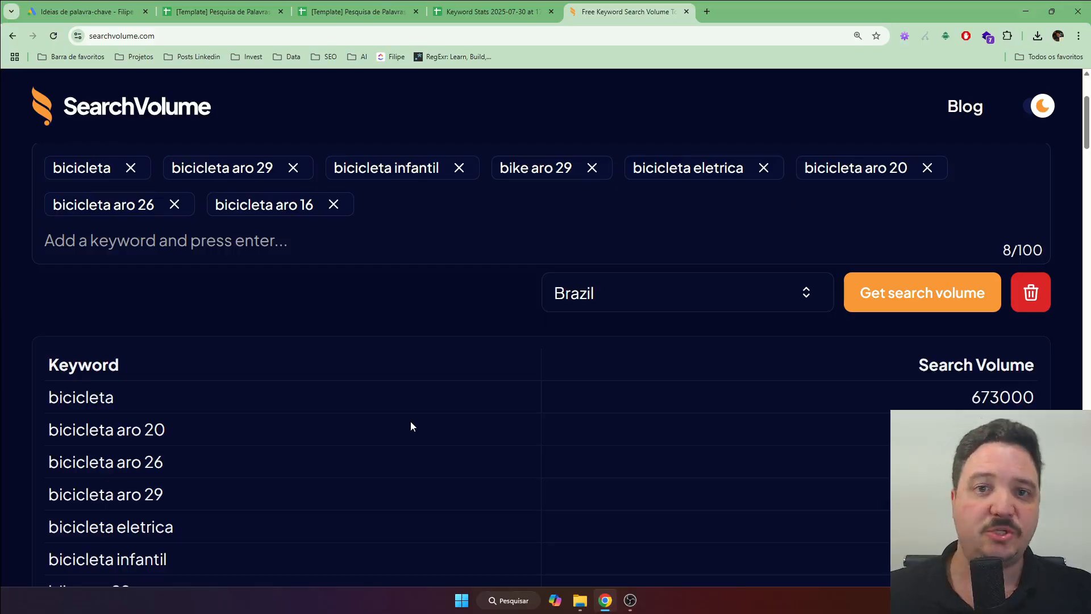
scroll(407, 423, "down", 2)
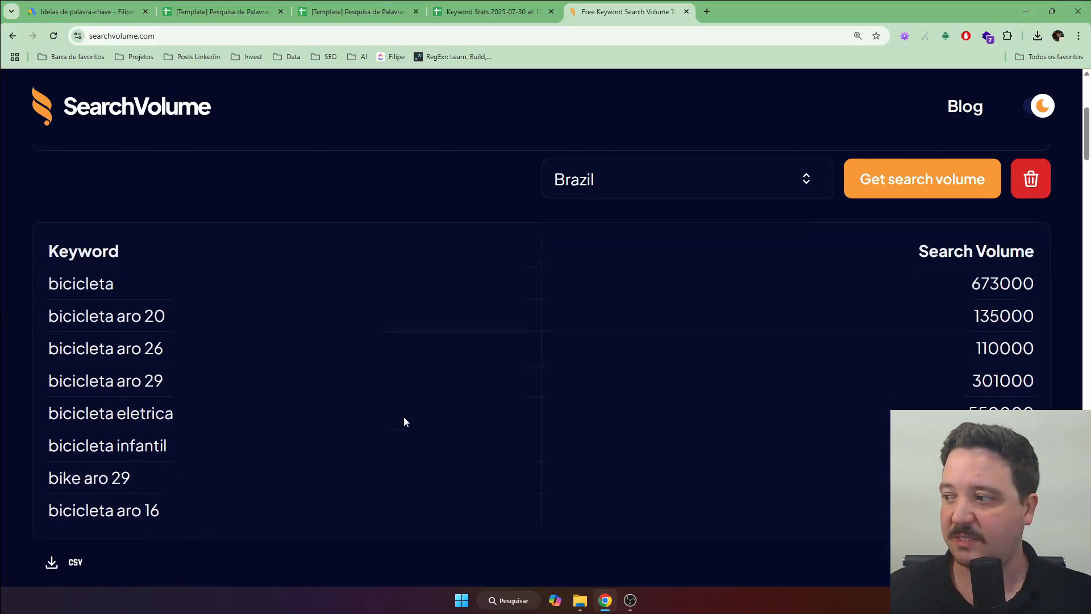
scroll(372, 324, "up", 1)
left_click(131, 37)
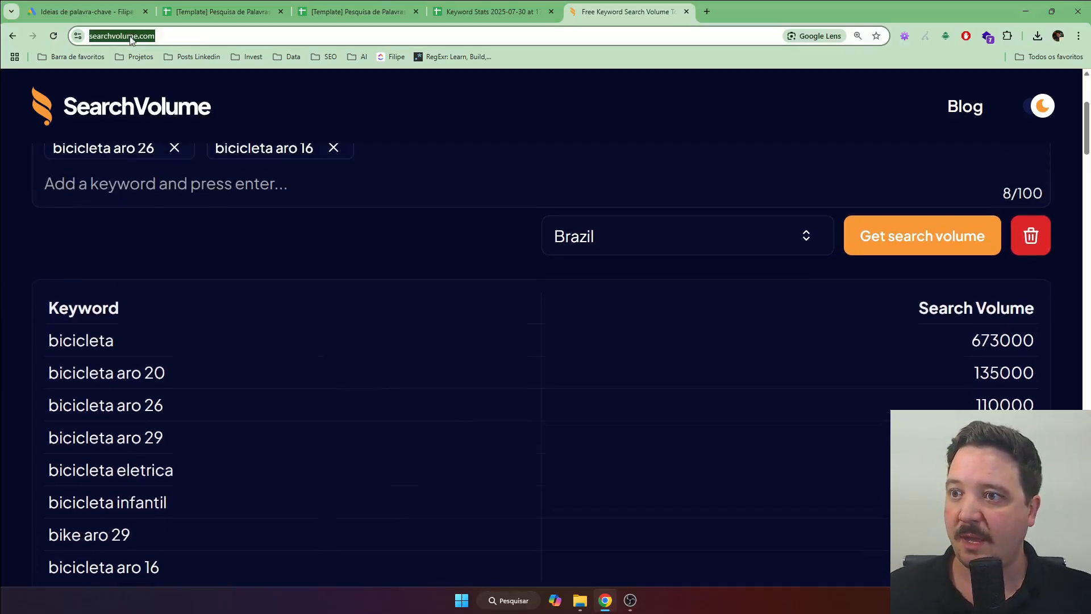
left_click(223, 246)
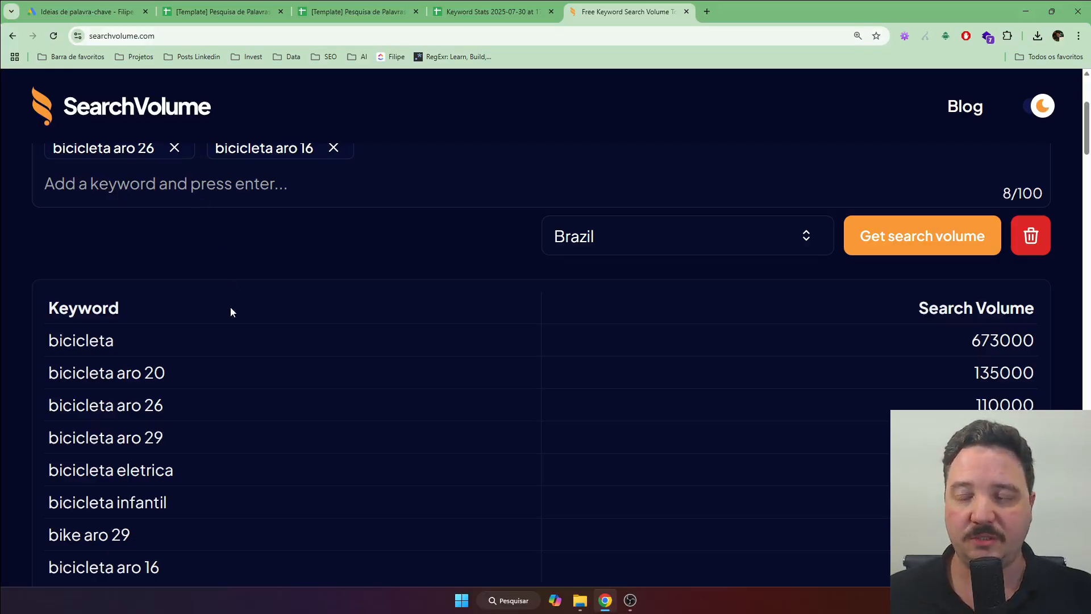
scroll(438, 255, "down", 2)
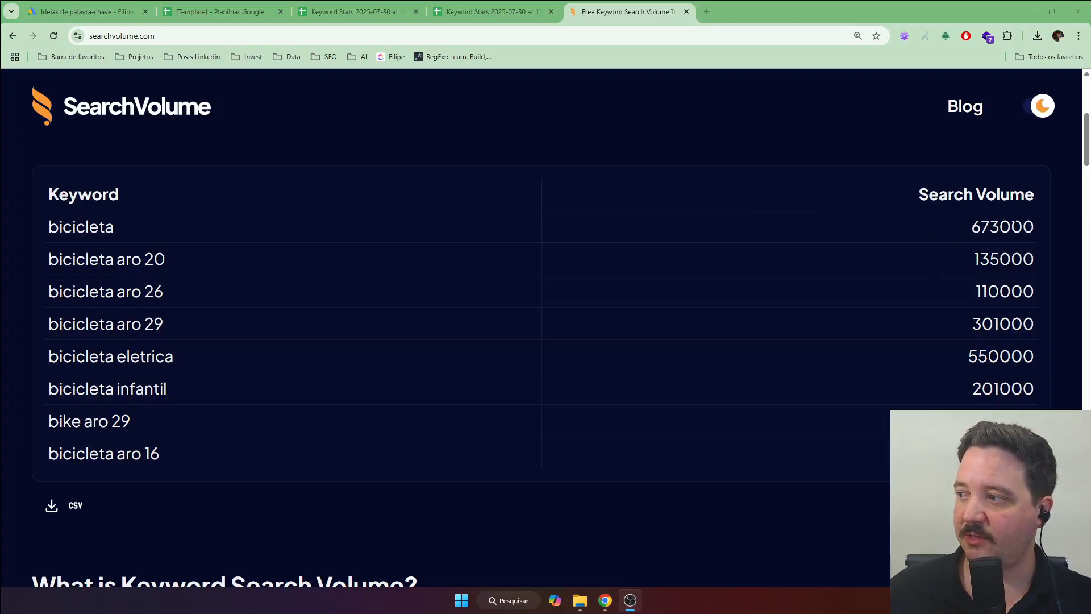
double_click(990, 229)
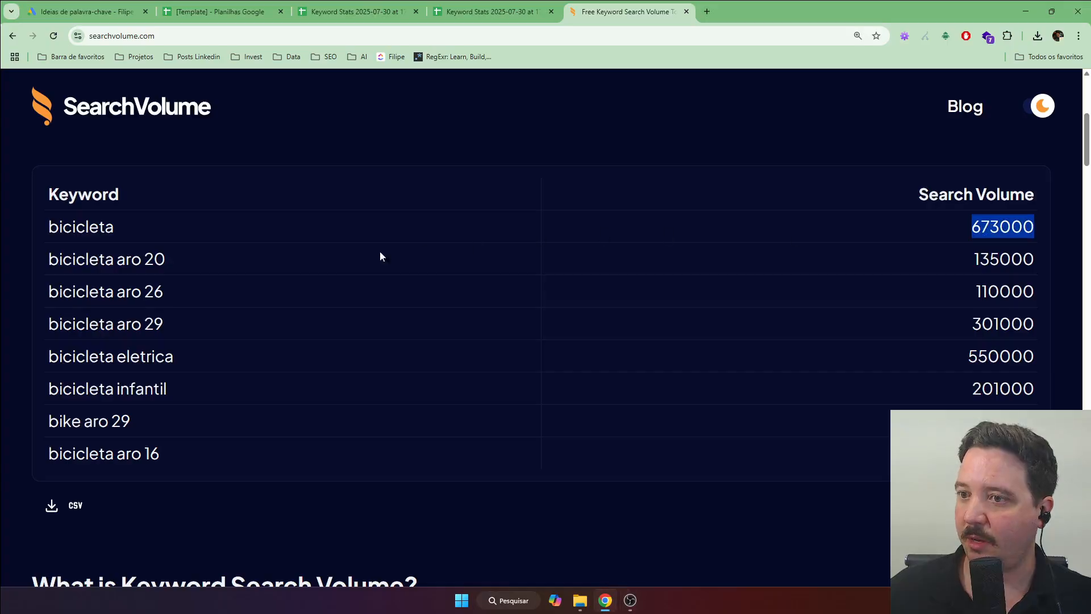
left_click(341, 242)
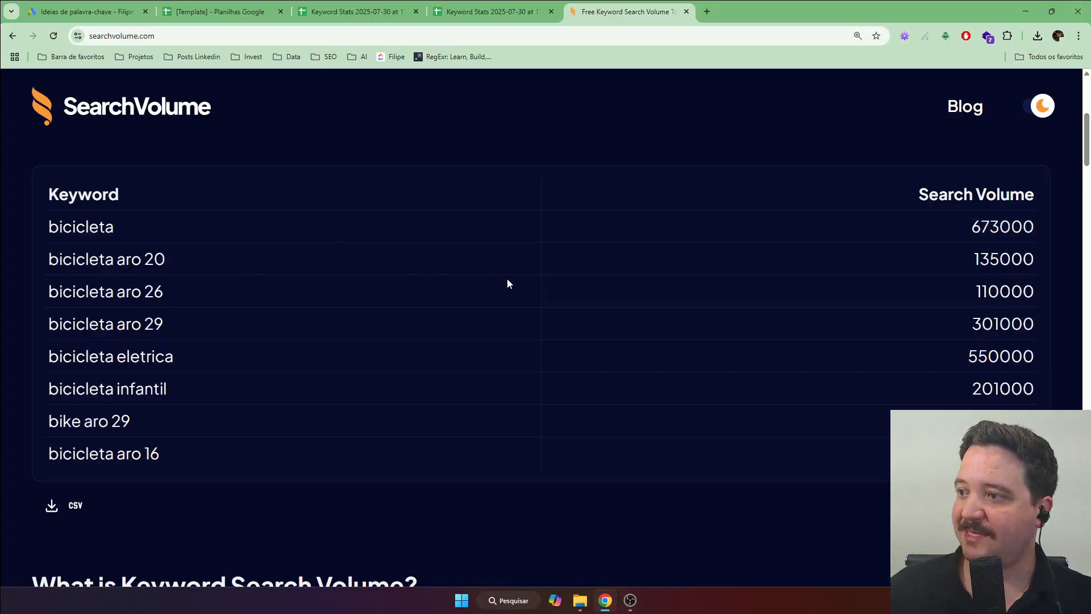
Switch to the spreadsheet with the sheet "Keyword Stats 2025-07-28 at 17_21_23", check the volumes in B2:B4 and widen column B slightly.
left_click(387, 12)
left_click_drag(444, 265, 445, 321)
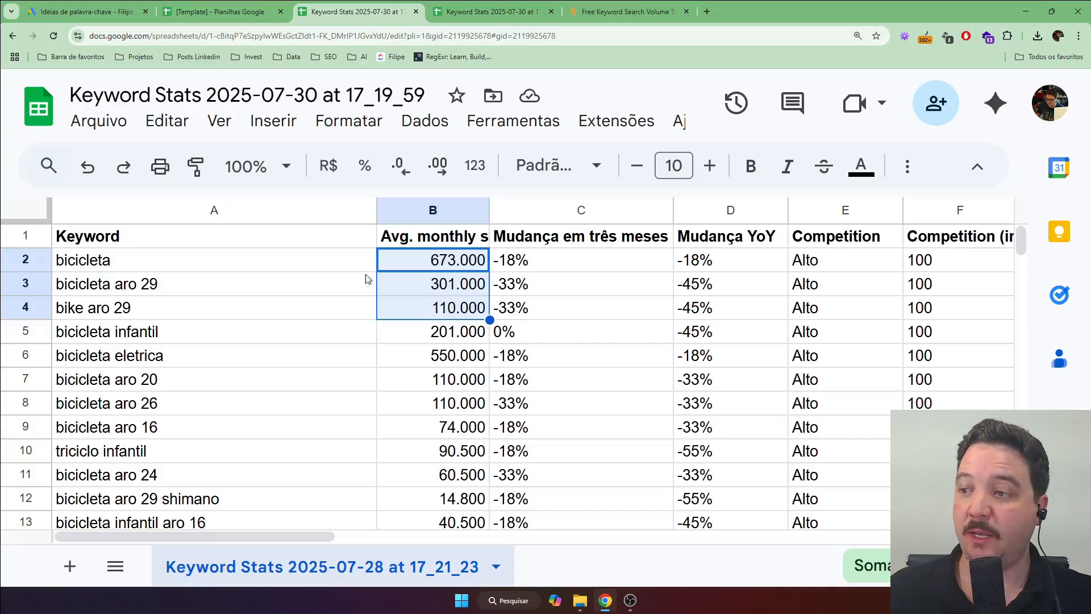
left_click(386, 237)
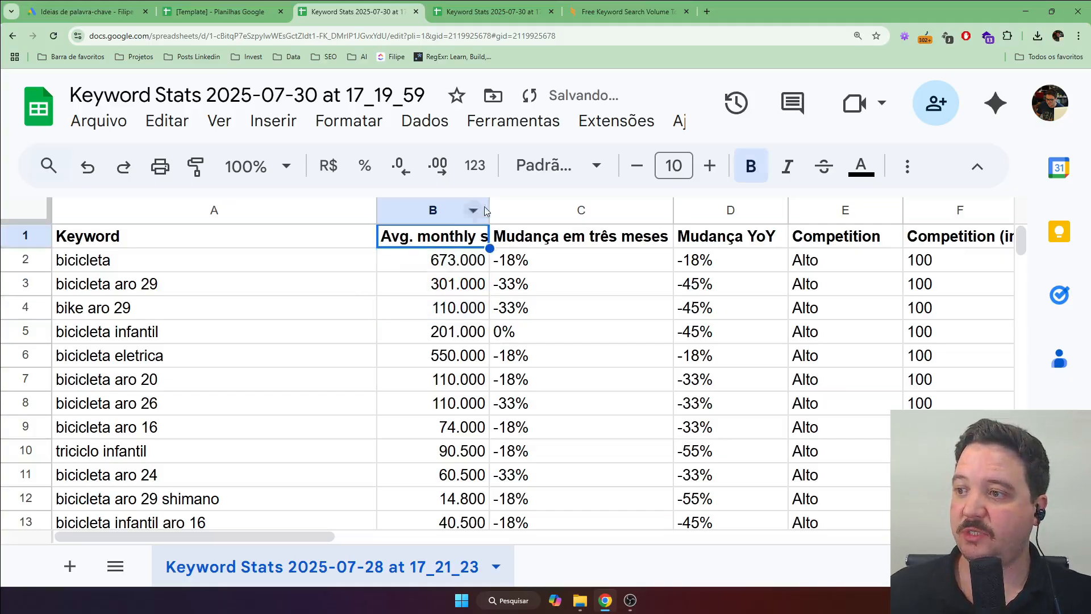
left_click_drag(489, 211, 520, 211)
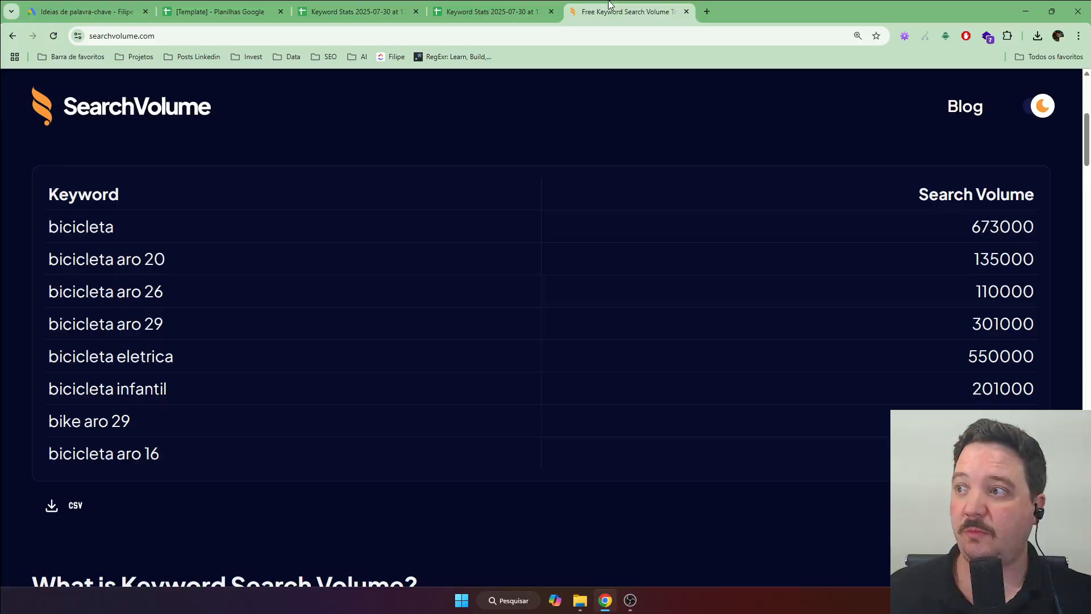
Close the SearchVolume page and return to the spreadsheet with the sheet "Keyword Stats 2025-07-28 at 17_21_23".
left_click(625, 11)
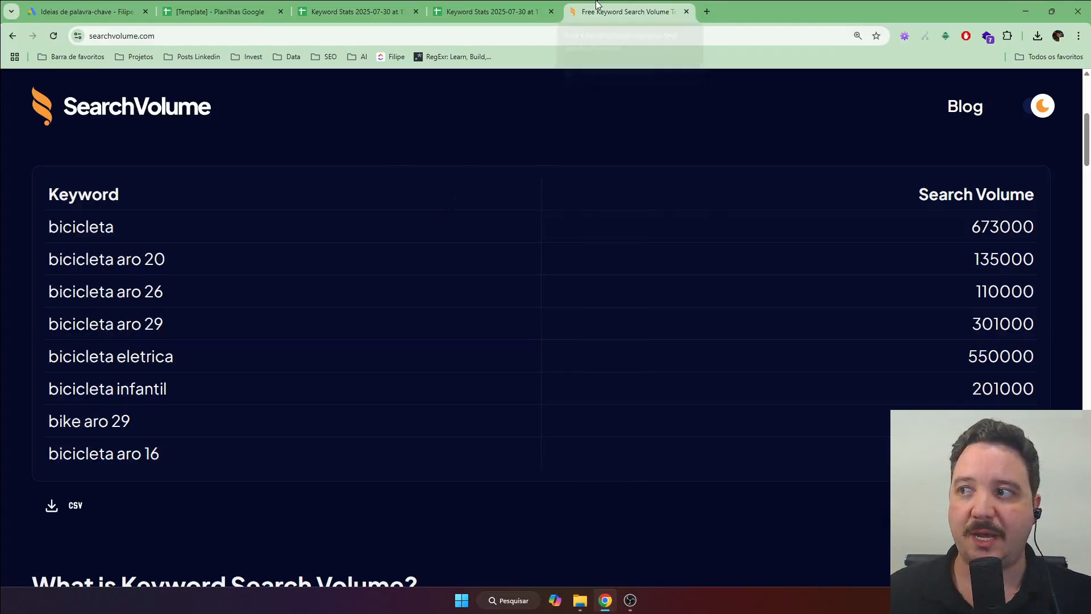
key("ctrl+w")
left_click(392, 364)
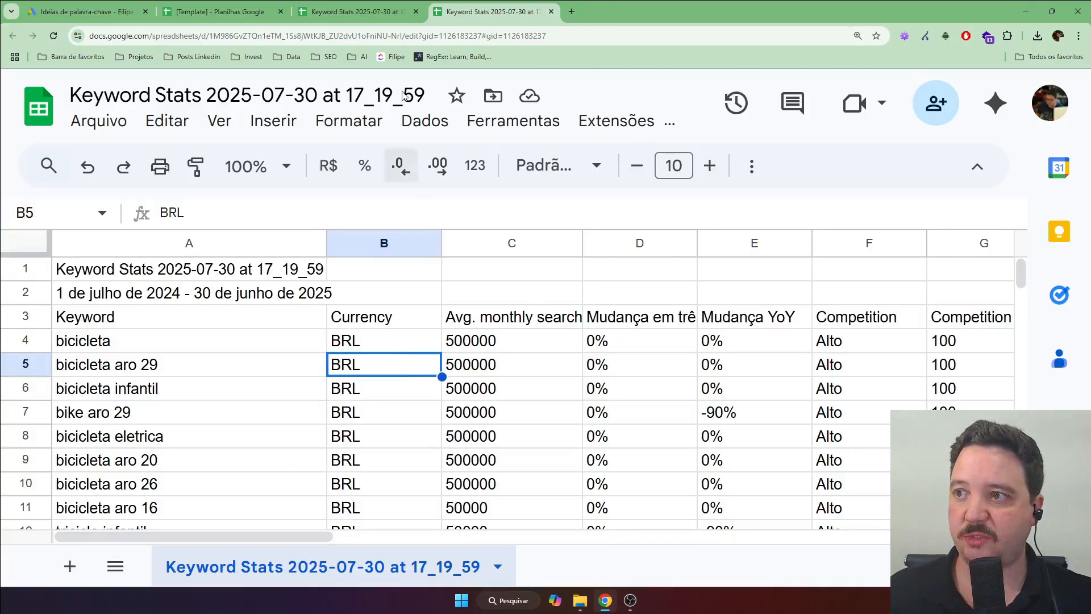
left_click(352, 11)
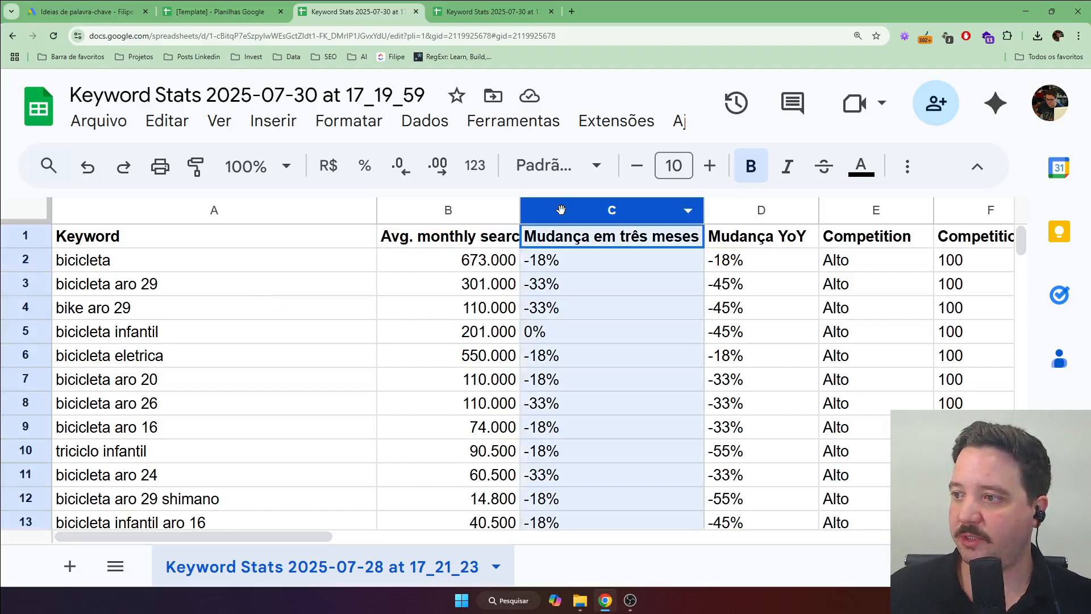
left_click(561, 211)
right_click(562, 211)
left_click(465, 290)
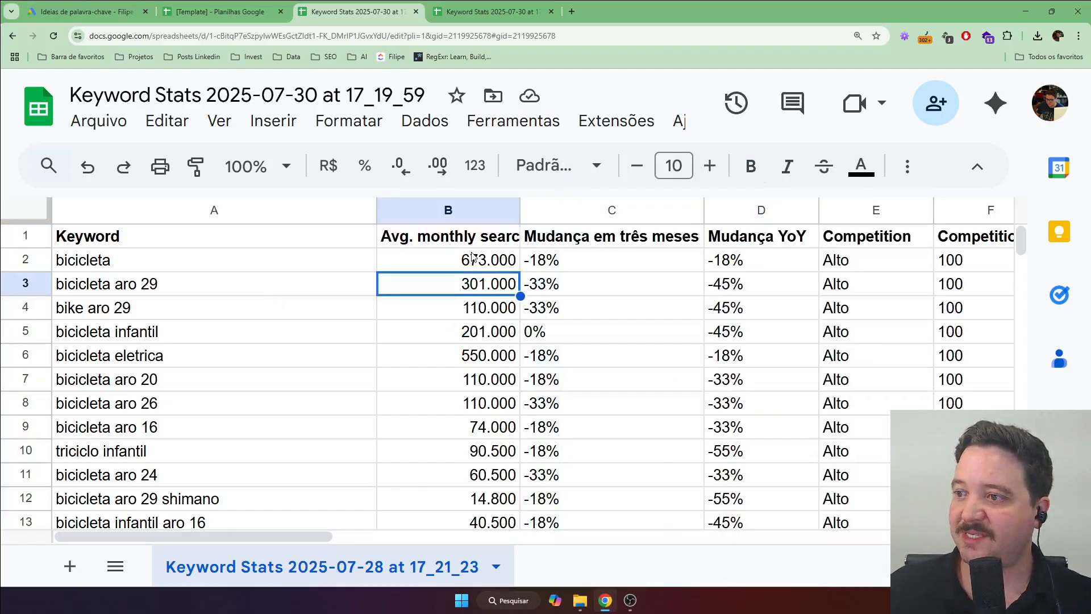
left_click(237, 241)
left_click_drag(238, 242, 414, 365)
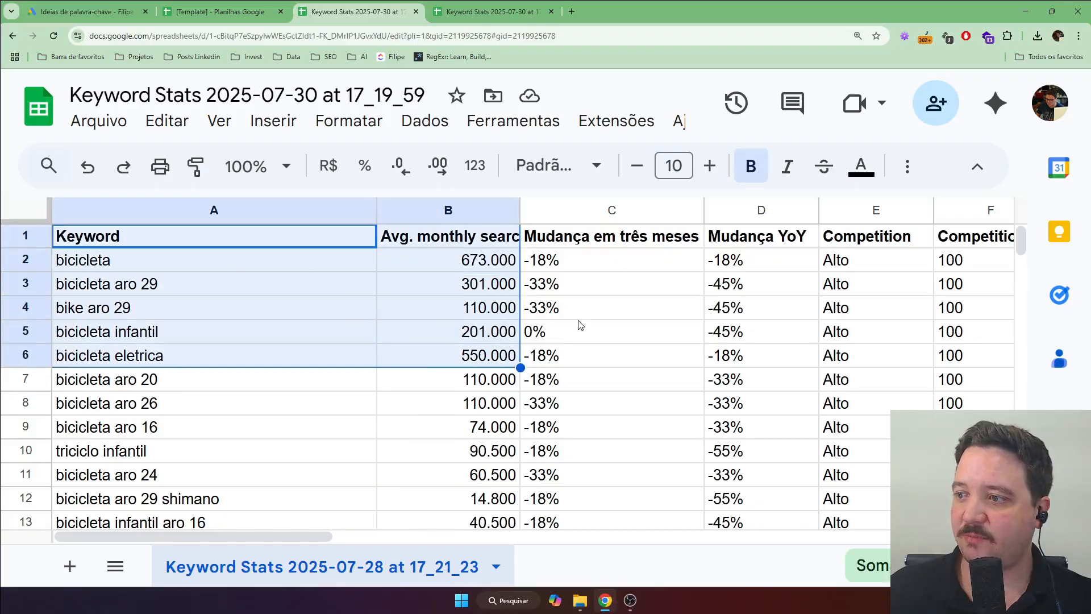
left_click(596, 301)
Insert one empty column before "Mudança em três meses" and widen column B to fit the "Avg. monthly searches" header.
left_click(581, 210)
right_click(581, 207)
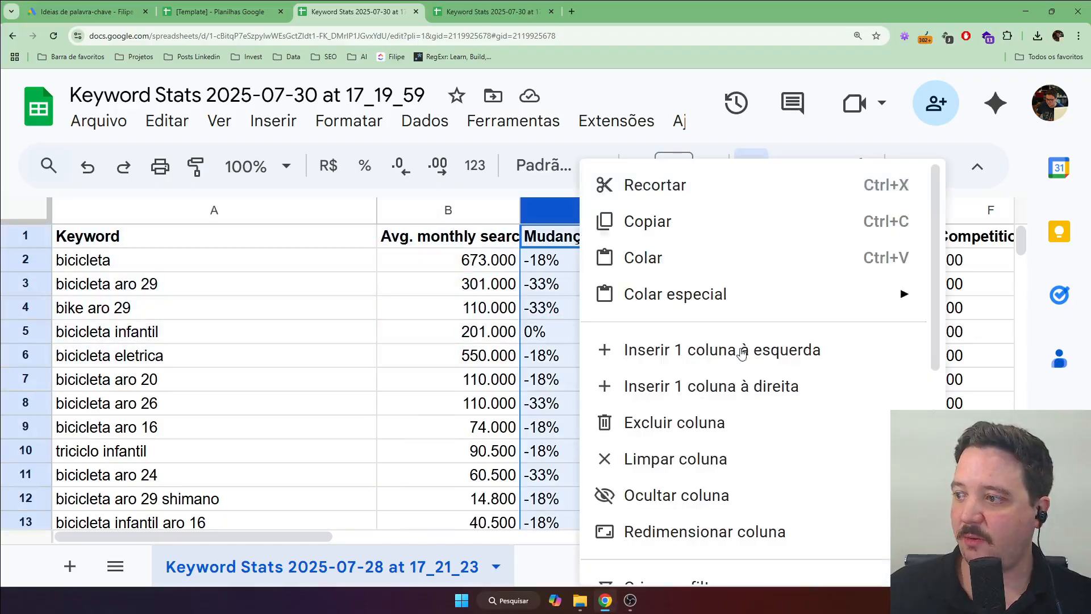
left_click(708, 353)
left_click(606, 290)
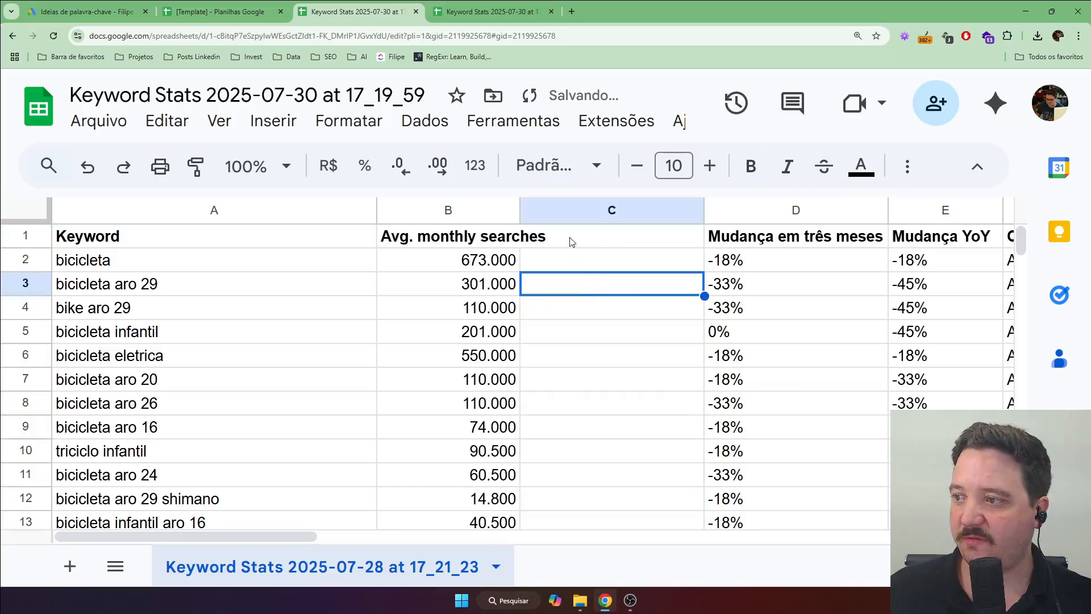
left_click(571, 238)
left_click_drag(523, 210, 550, 209)
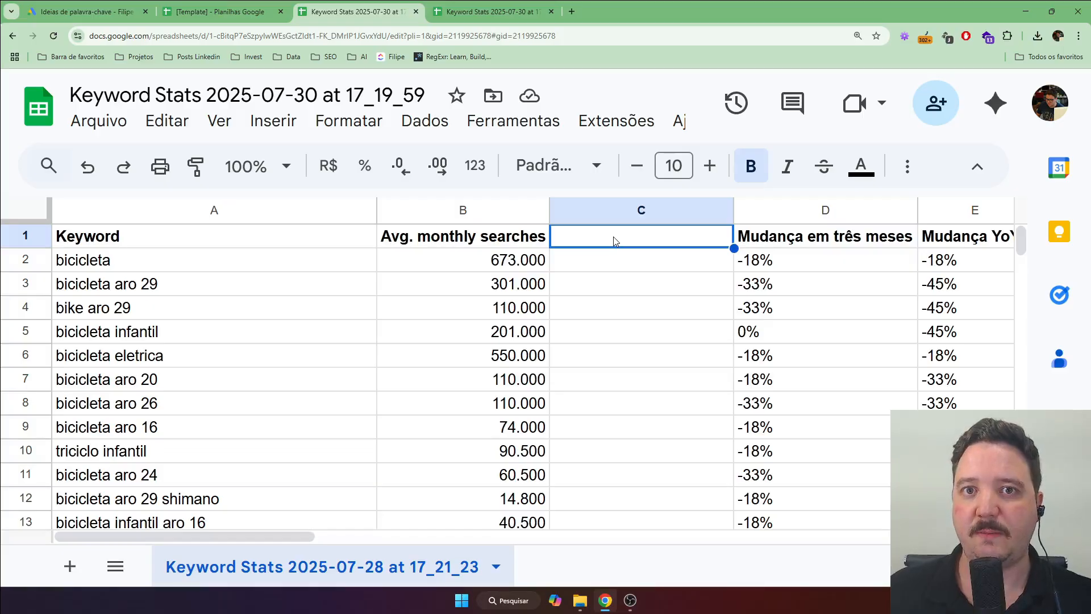
Enter "Head" in cell C2 as the classification of the keyword "bicicleta".
left_click(611, 265)
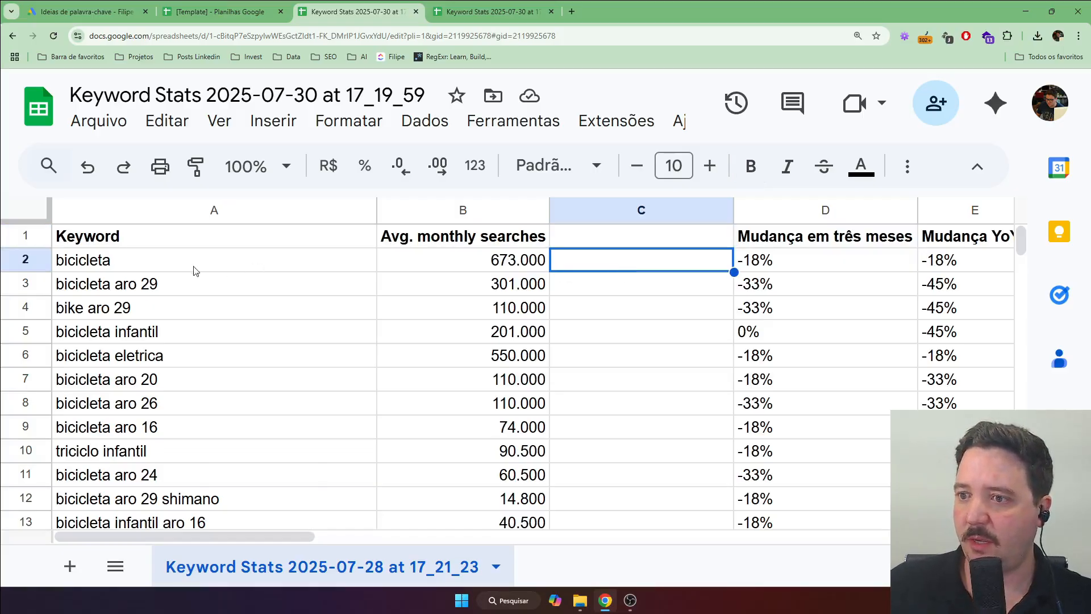
left_click_drag(194, 270, 601, 267)
left_click(601, 267)
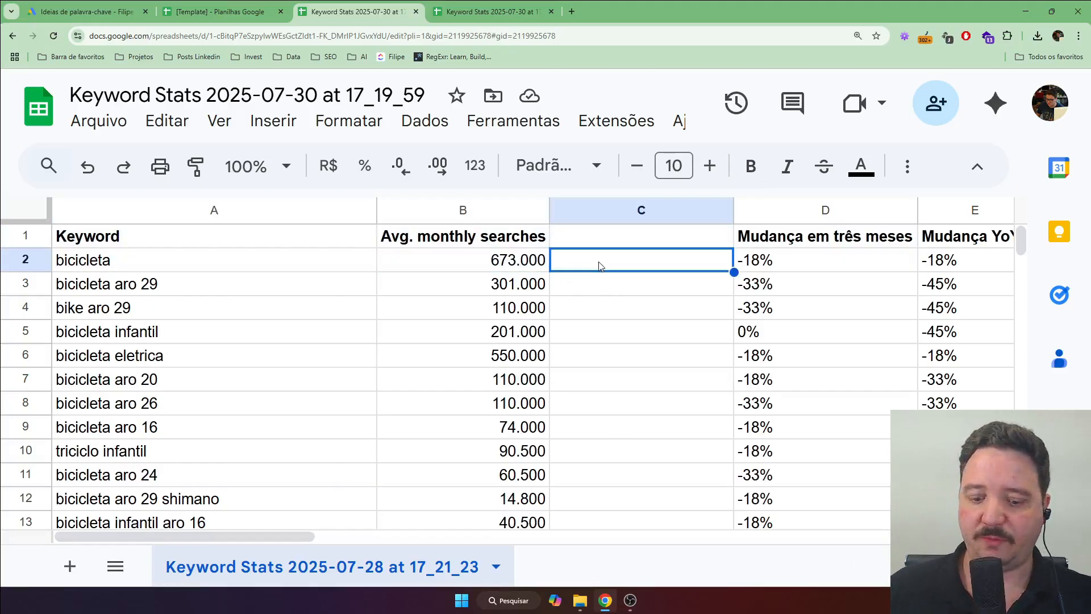
type("Head")
key("Return")
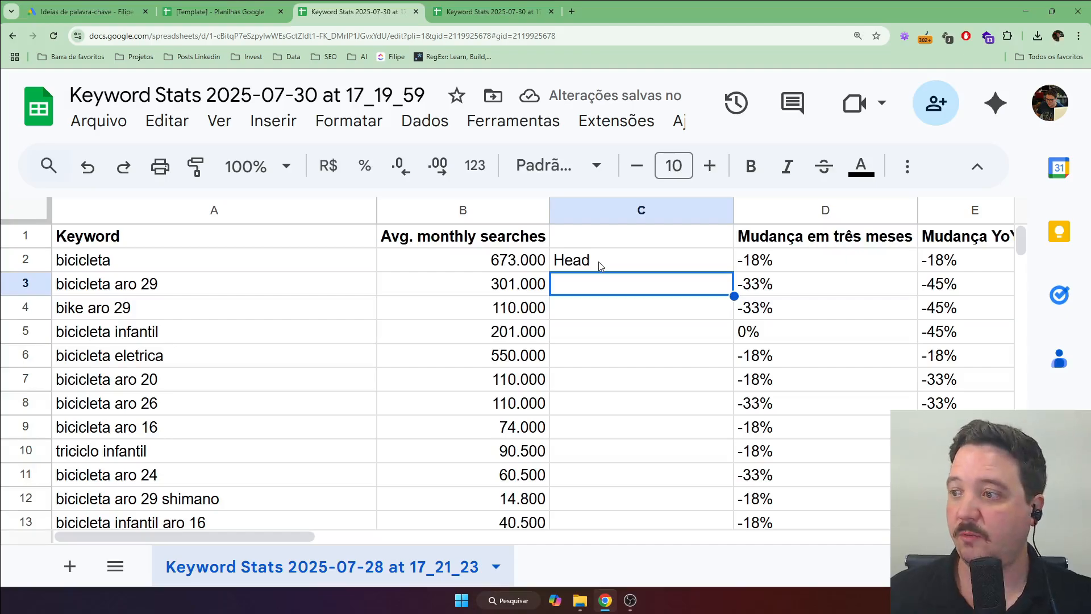
Compare the keywords in rows 2 to 9 with their average monthly searches.
key("Up")
key("Left")
key("Left")
key("Right")
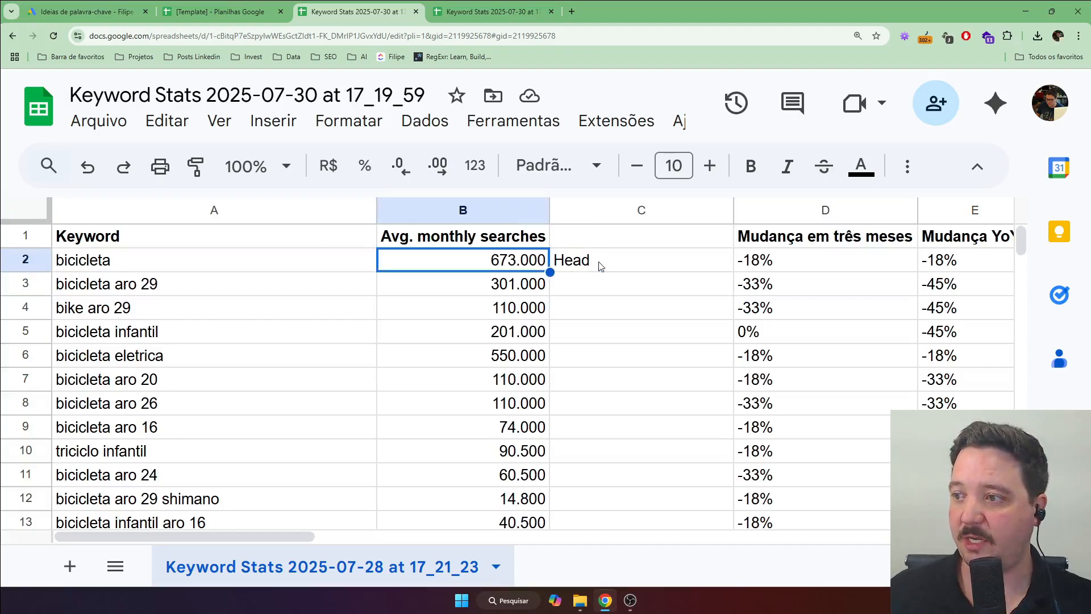
key("Right")
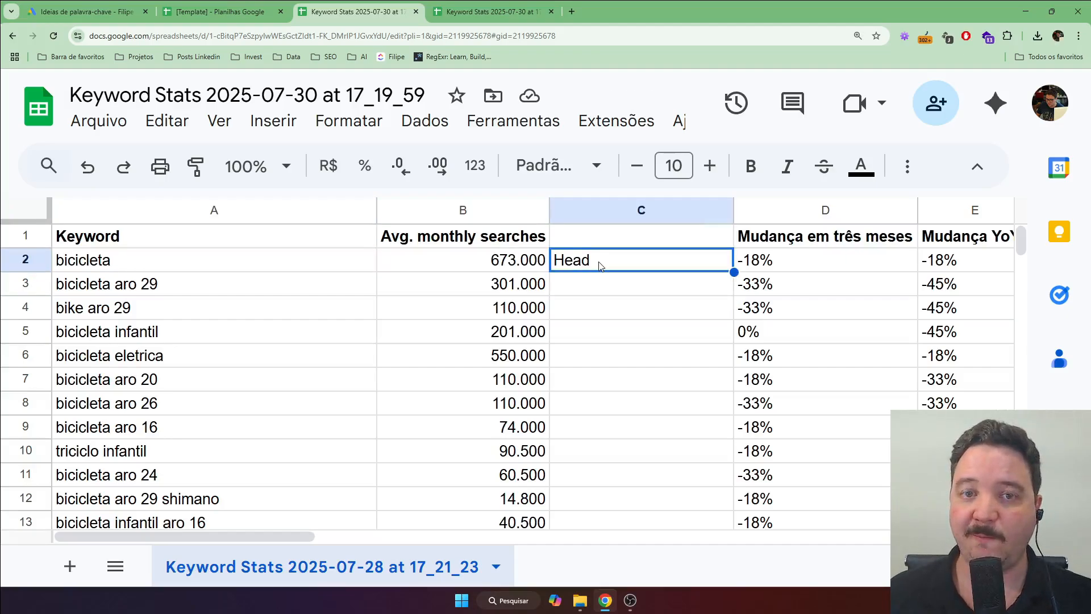
key("Down")
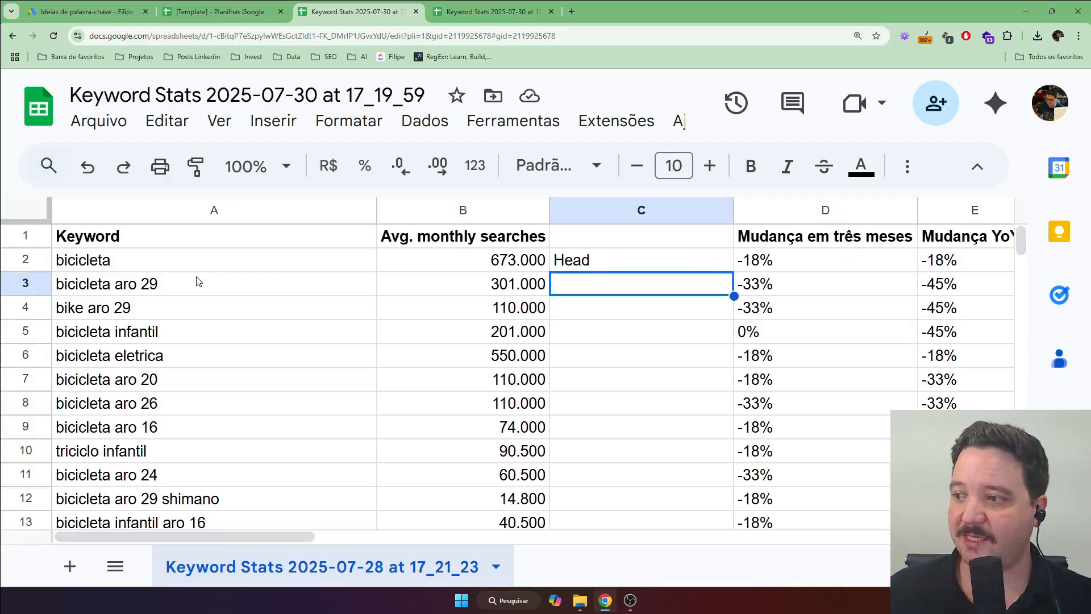
left_click(146, 285)
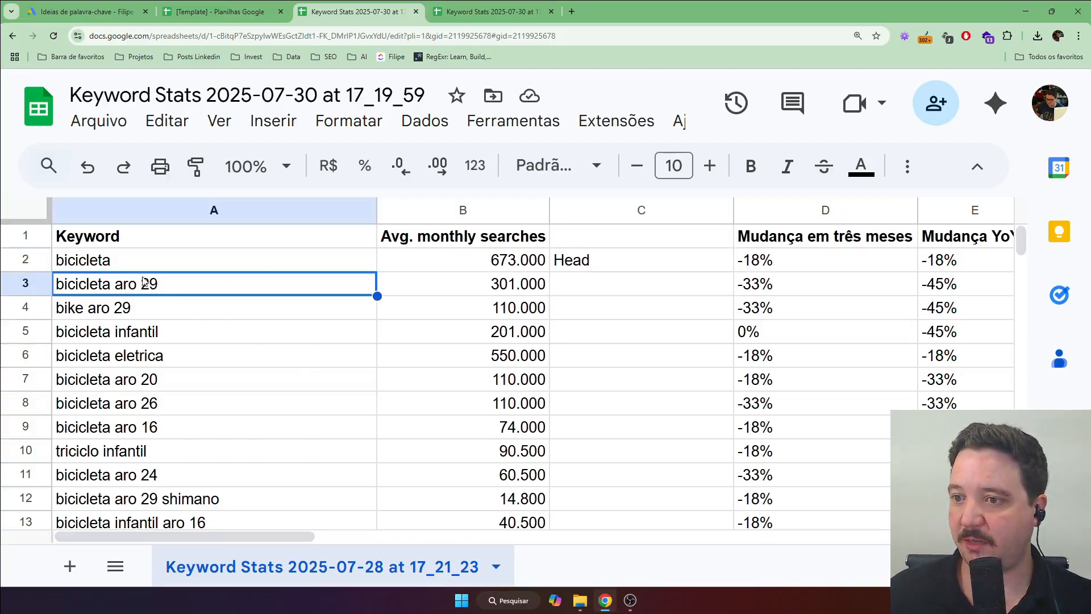
left_click_drag(503, 284, 292, 285)
left_click(292, 285)
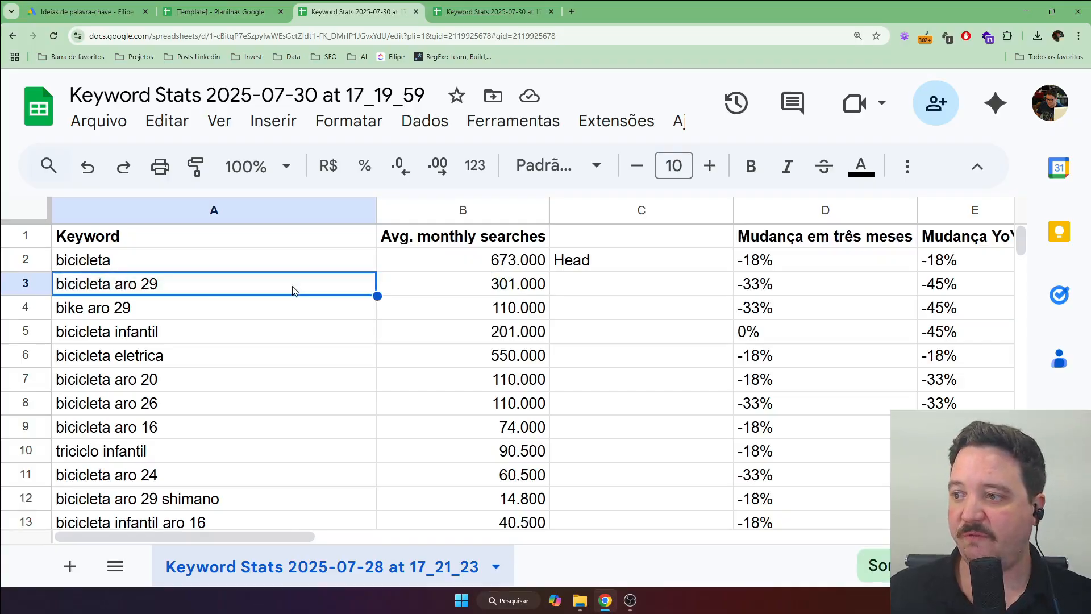
left_click(597, 293)
left_click_drag(159, 311, 453, 307)
left_click_drag(121, 384, 495, 428)
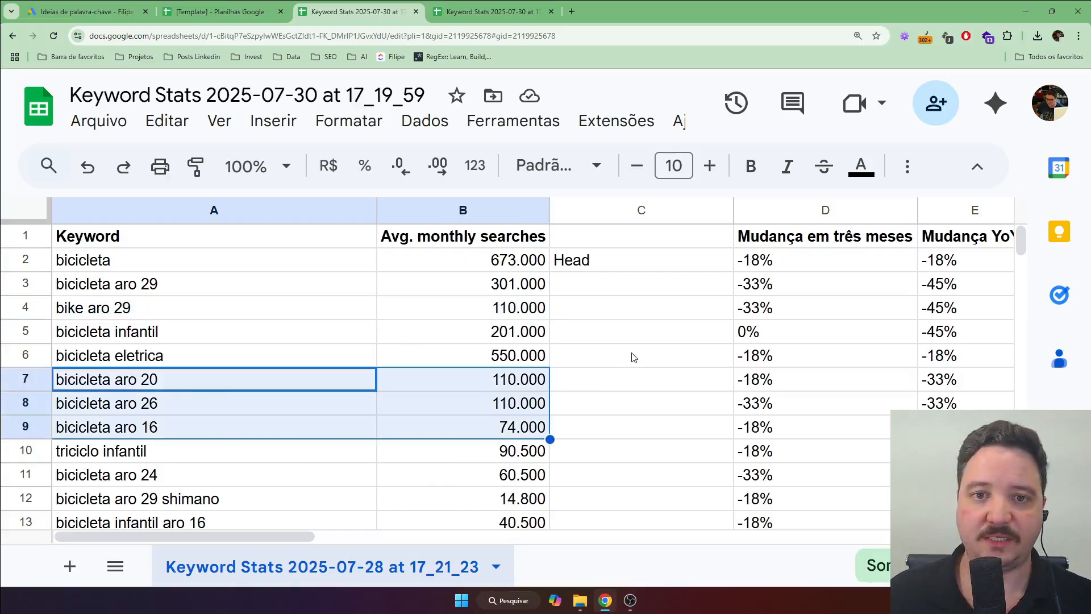
Enter "Aro" in C3 for "bicicleta aro 29" and copy it to C4, C7 and C8.
left_click(623, 285)
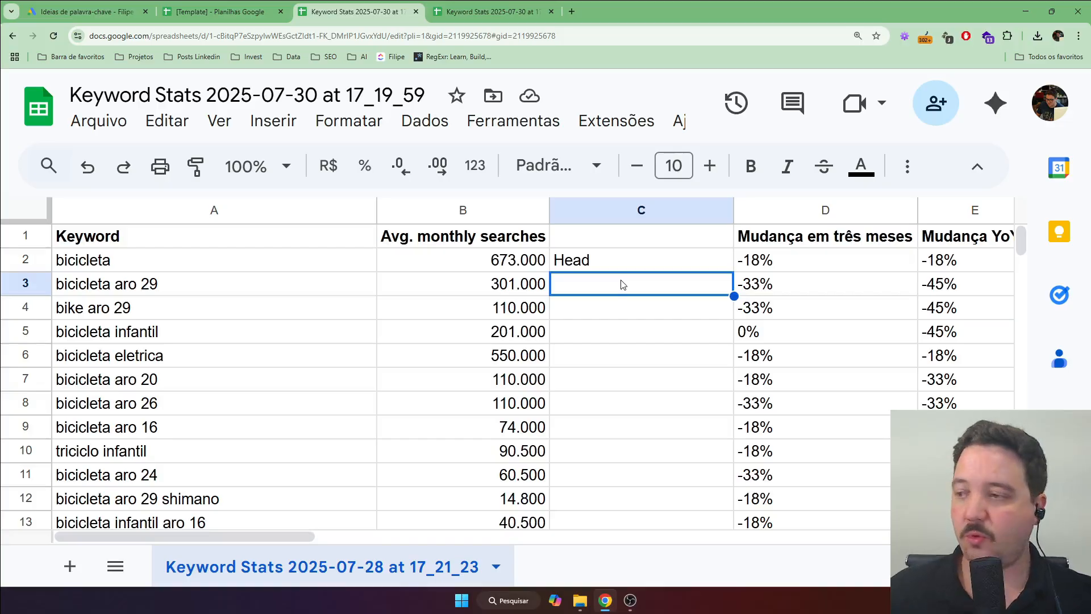
type("Aro")
key("Return")
key("Up")
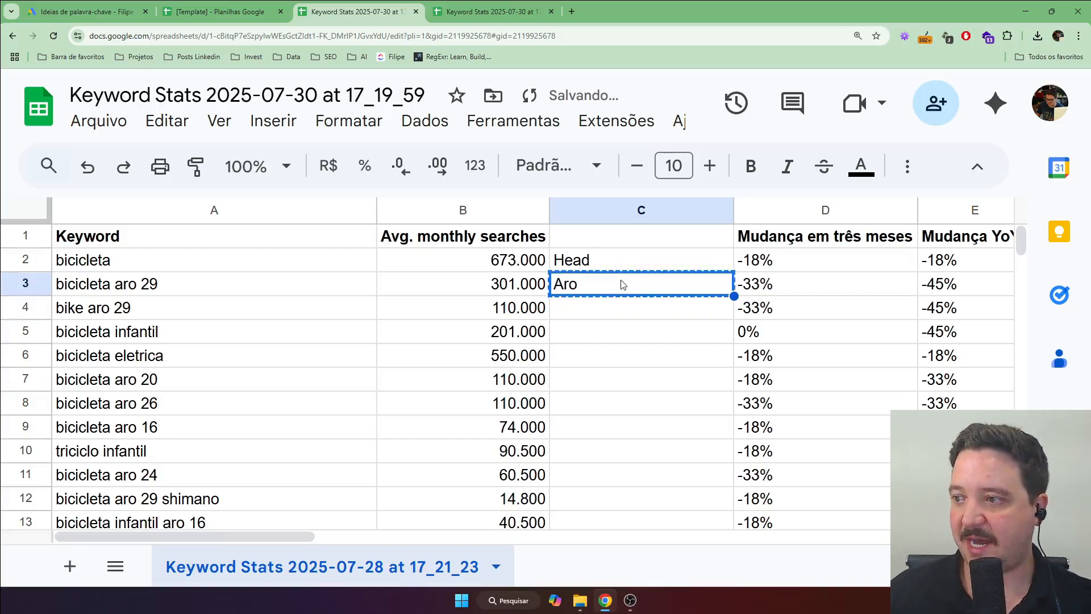
key("ctrl+c")
key("Down")
key("ctrl+v")
key("Down")
key("Down")
key("Down")
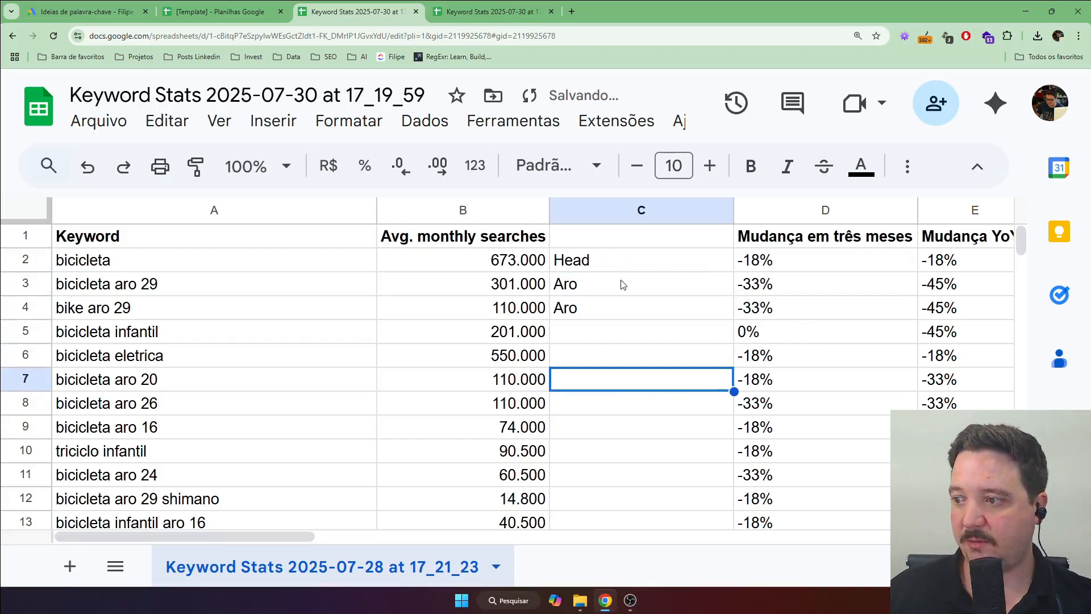
key("ctrl+v")
key("Down")
key("ctrl+v")
Add a filter to the keyword table's header row.
key("ctrl+Down")
key("ctrl+Up")
key("ctrl+Up")
key("ctrl+Up")
key("ctrl+Up")
key("ctrl+Up")
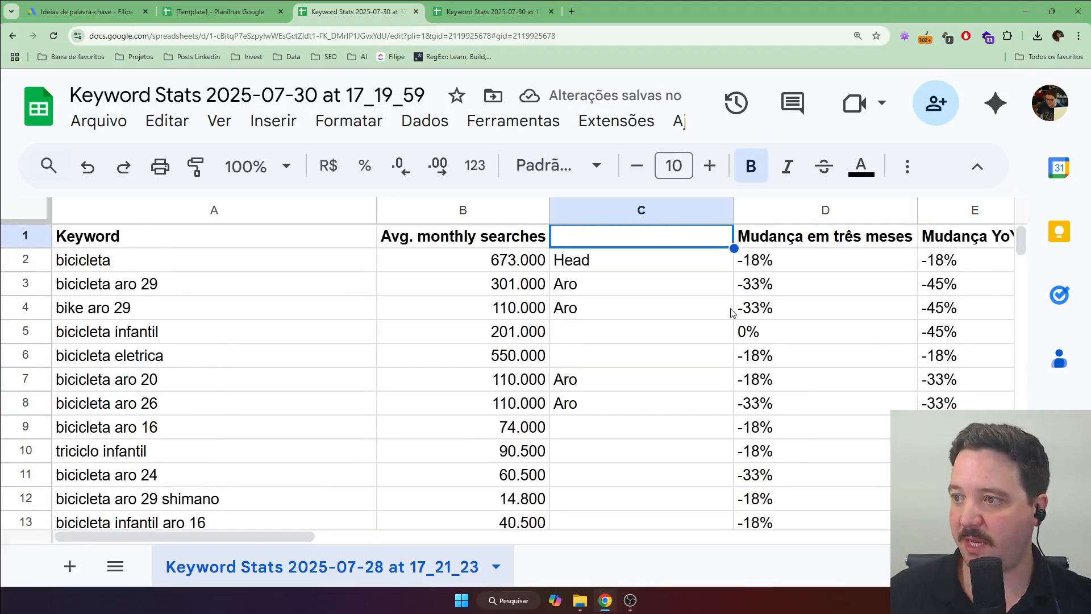
left_click(909, 168)
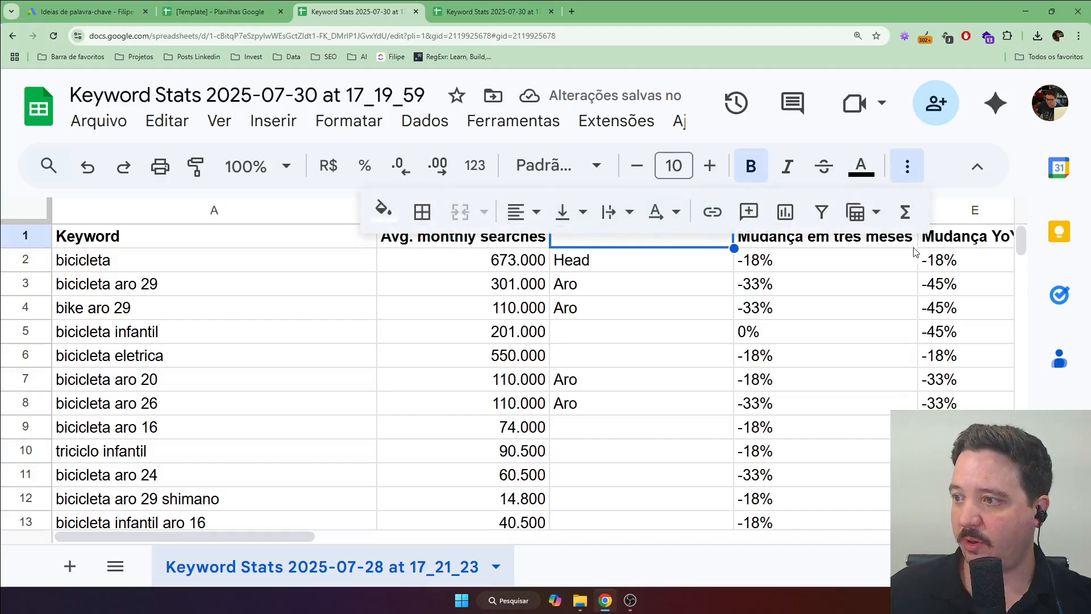
left_click(830, 208)
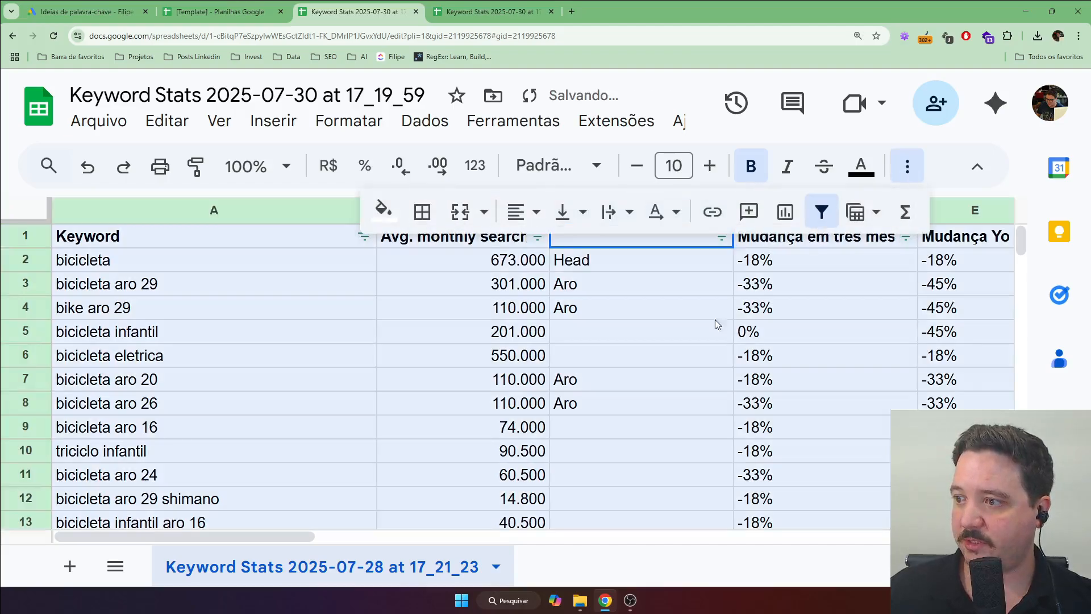
left_click(594, 350)
left_click(907, 162)
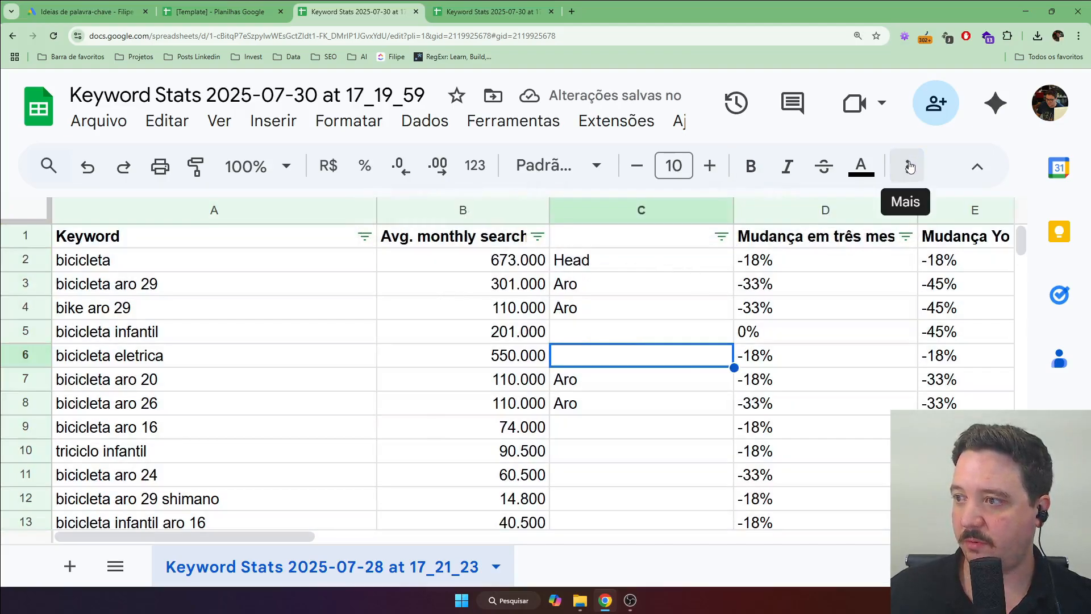
Filter the Keyword column to show all values containing "aro".
left_click(365, 236)
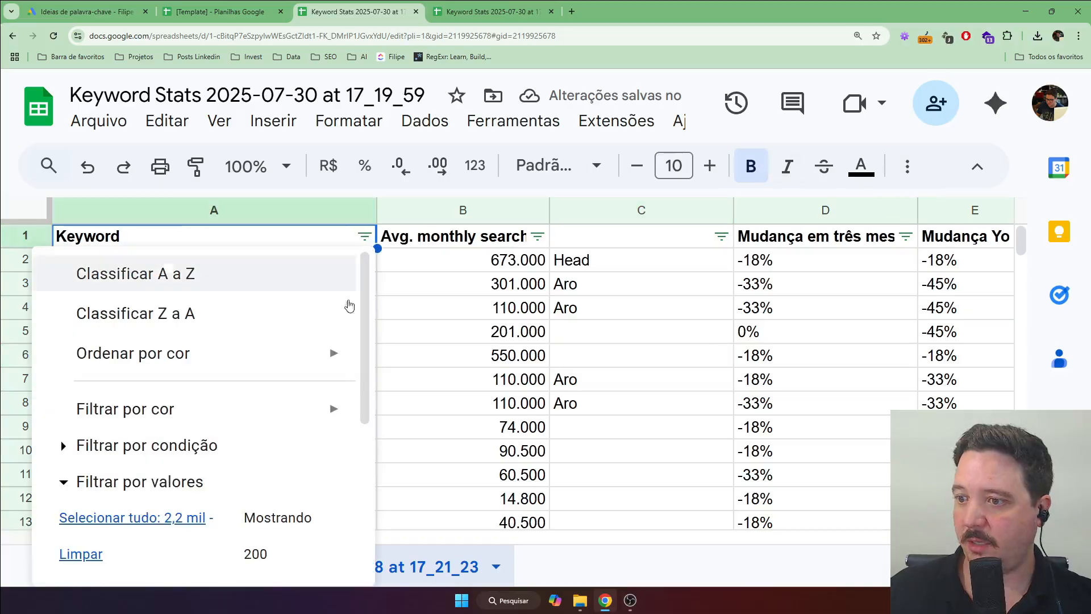
left_click(96, 555)
scroll(291, 479, "down", 4)
left_click(175, 382)
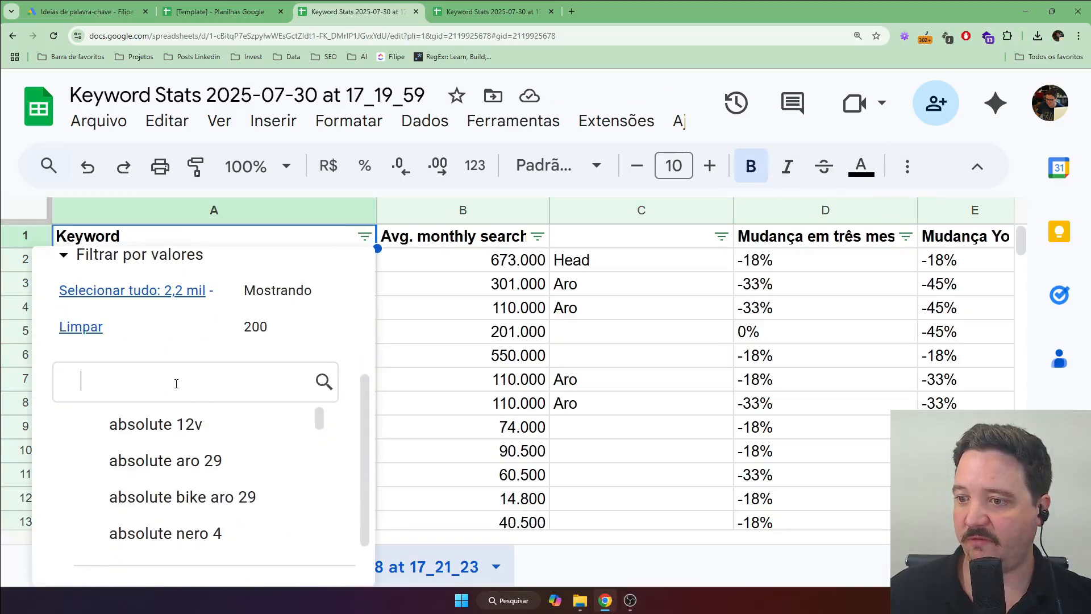
type("aro")
left_click(146, 294)
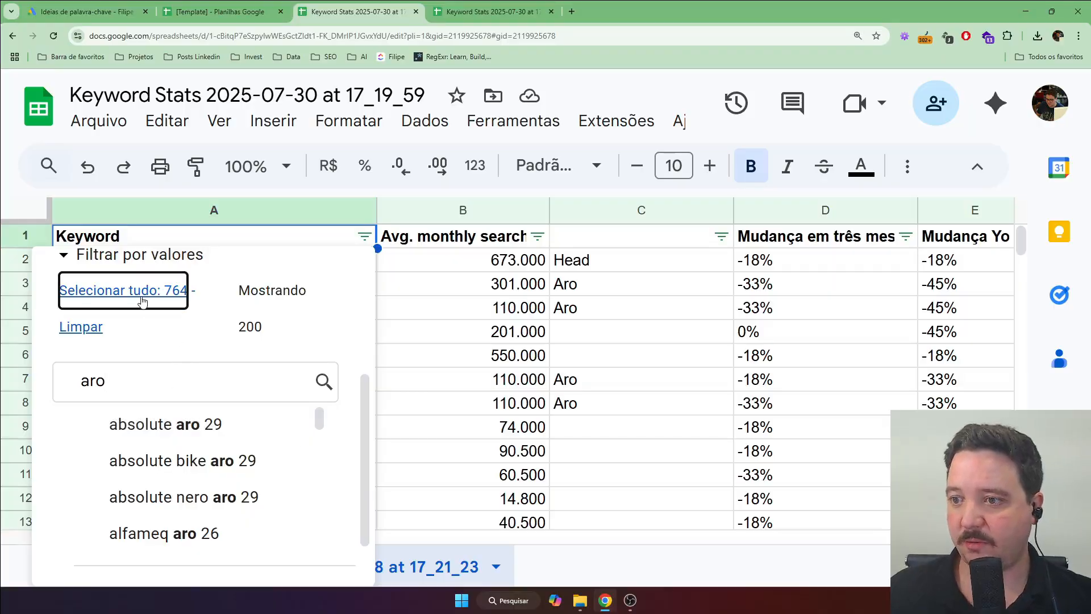
scroll(336, 435, "down", 1)
left_click(297, 549)
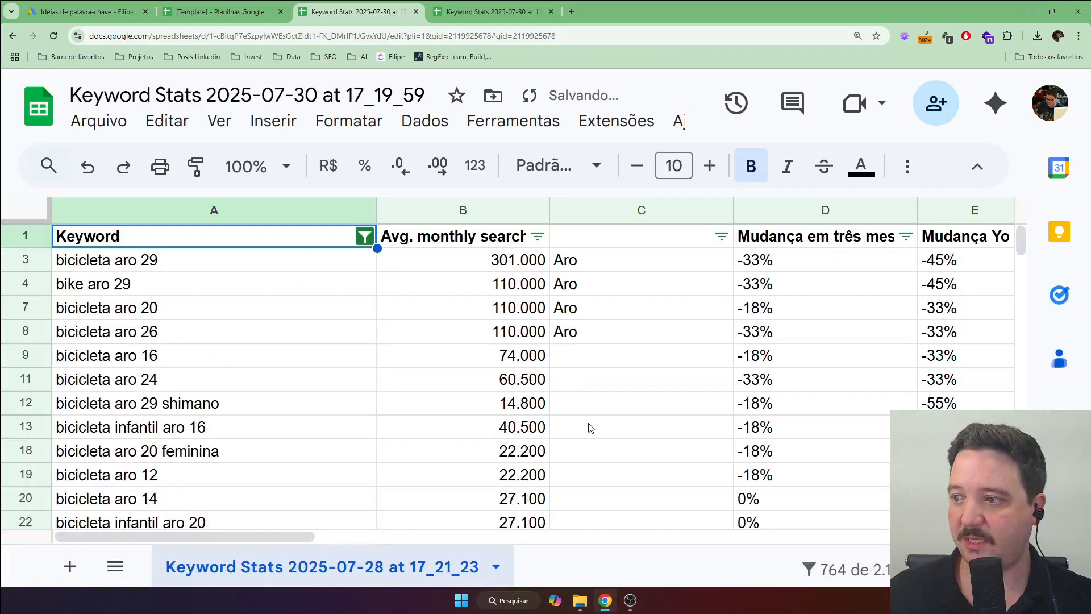
Copy "Aro" from C8 into column C for all the remaining filtered keywords.
left_click_drag(108, 352, 152, 451)
scroll(151, 452, "down", 2)
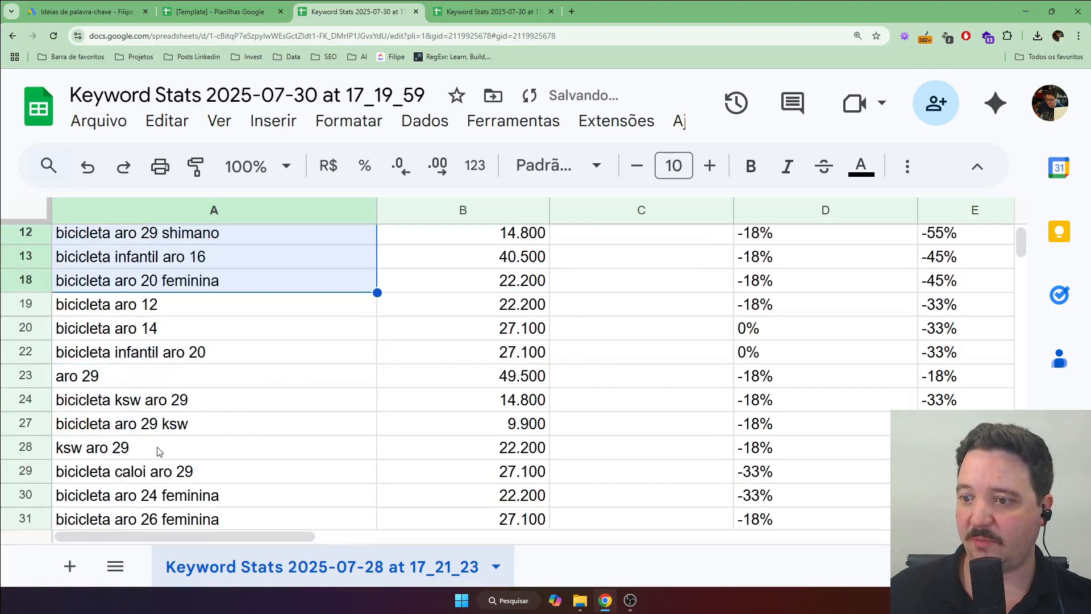
scroll(520, 335, "up", 2)
left_click(579, 337)
key("ctrl+c")
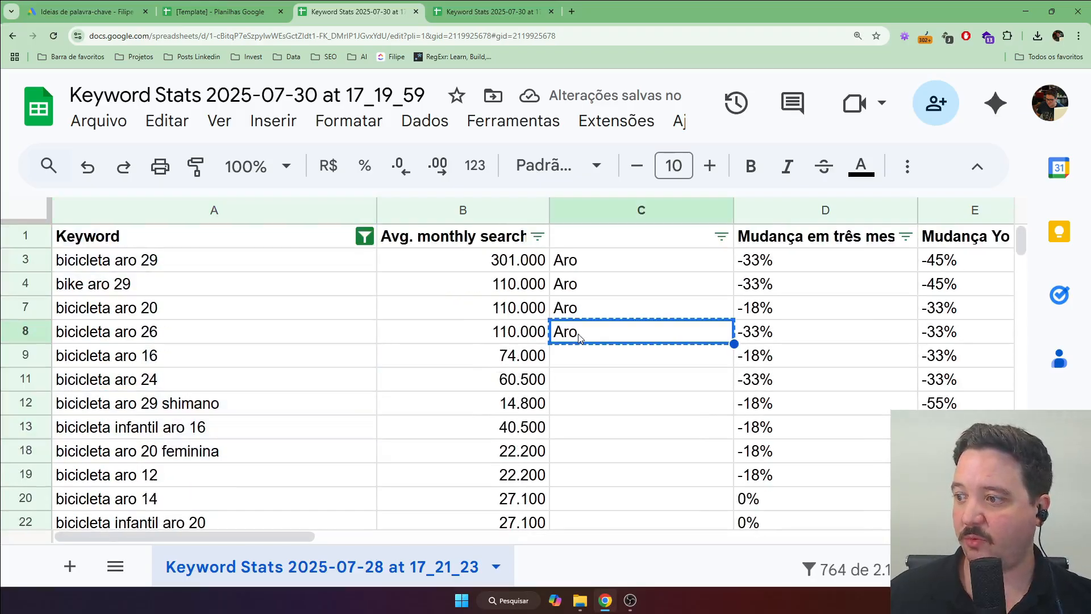
key("ctrl+Down")
key("ctrl+shift+Up")
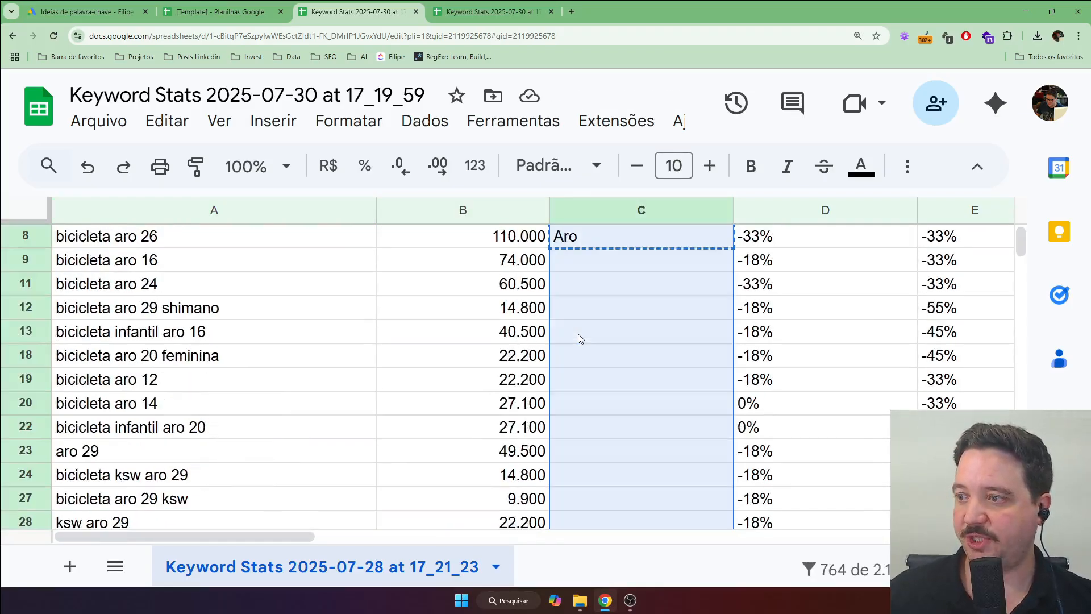
key("ctrl+v")
key("ctrl+Up")
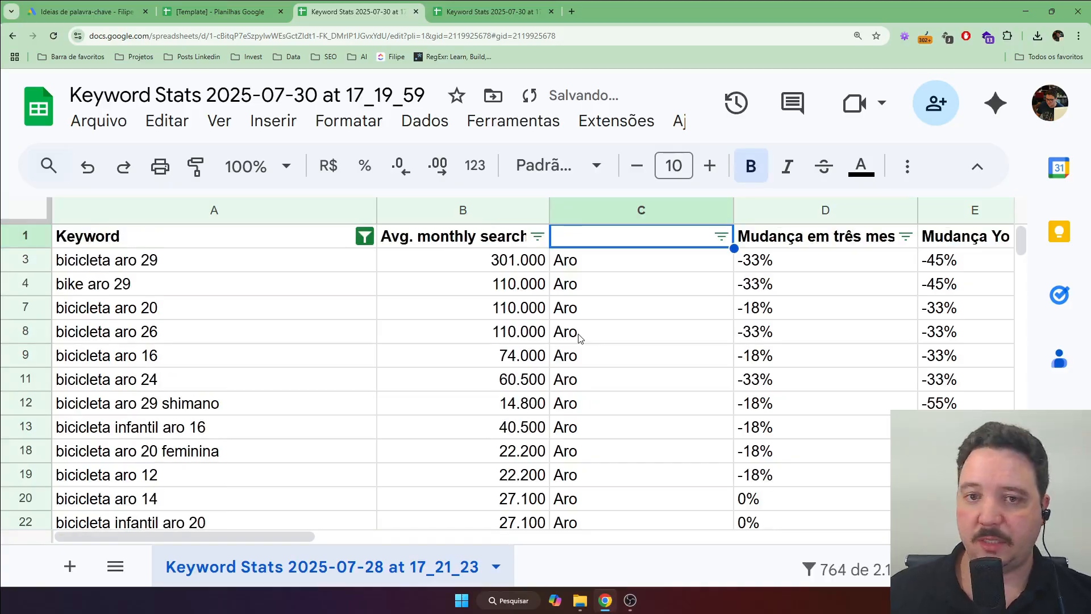
Insert one empty column before "Mudança em três meses" and select header cell C1.
left_click(615, 290)
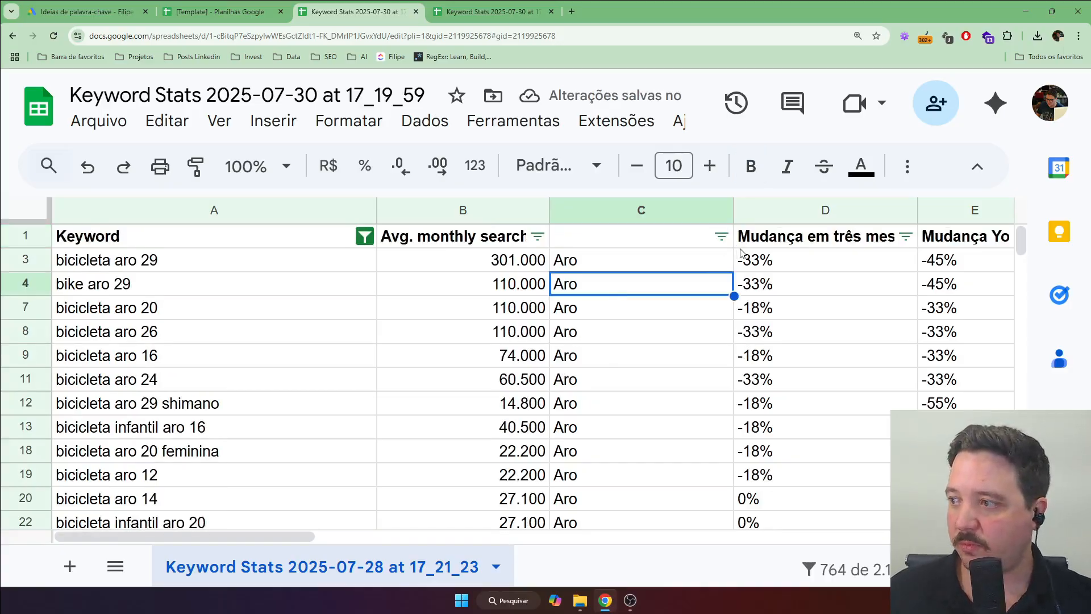
left_click(756, 217)
right_click(757, 217)
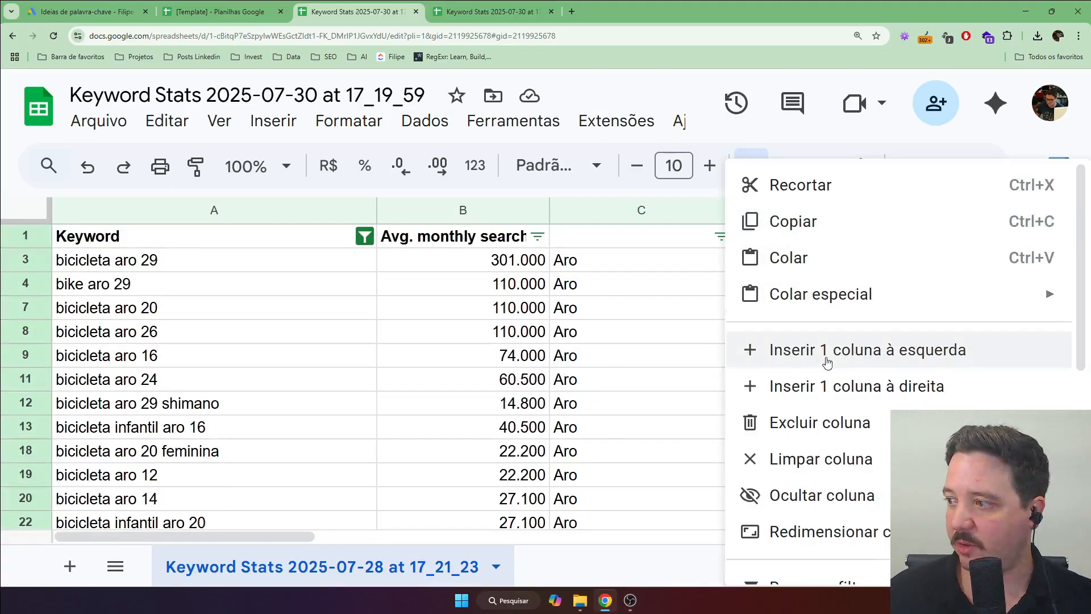
left_click(798, 356)
left_click(788, 272)
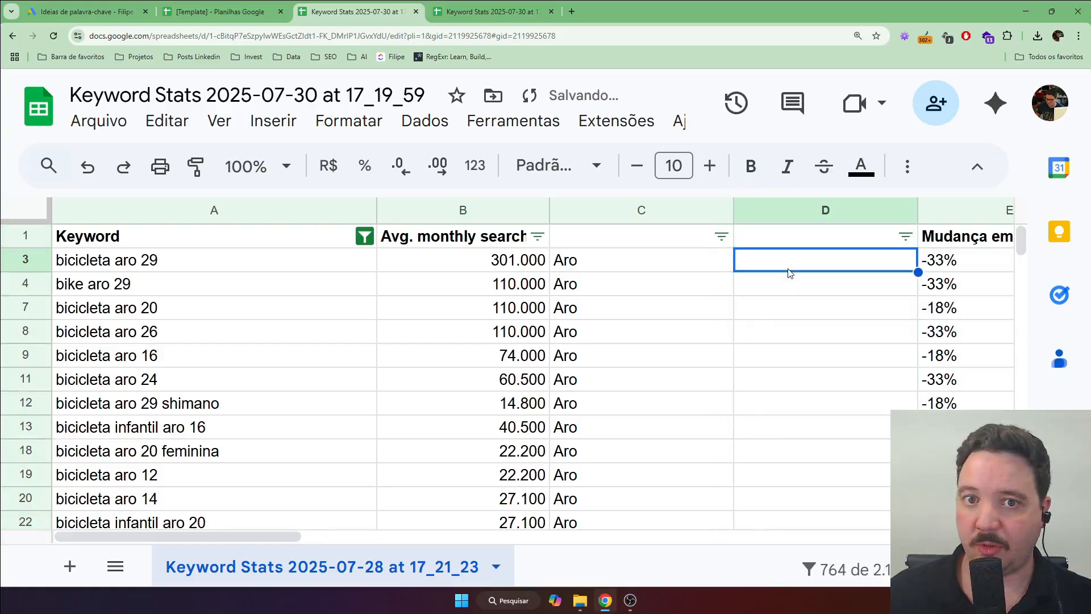
left_click(673, 246)
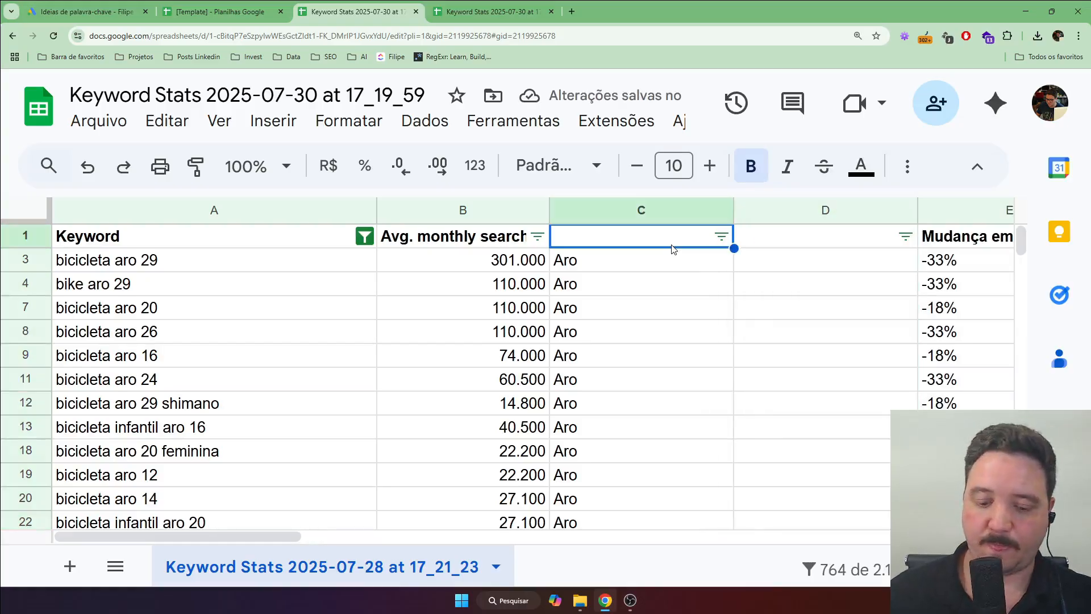
type("gRUPO")
key("BackSpace")
key("BackSpace")
key("BackSpace")
key("BackSpace")
key("BackSpace")
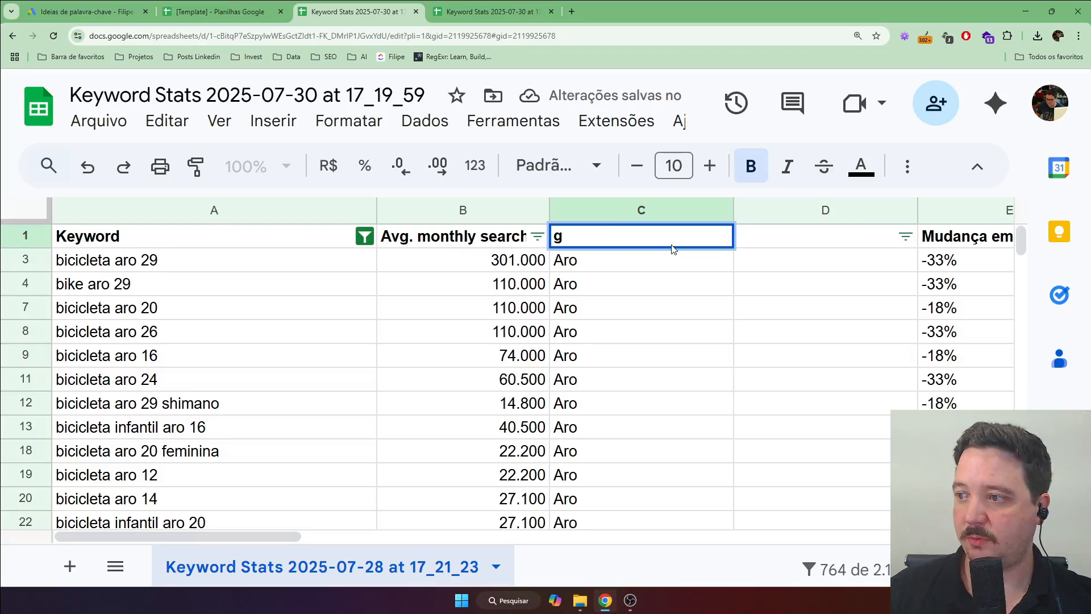
type("Grupo 1")
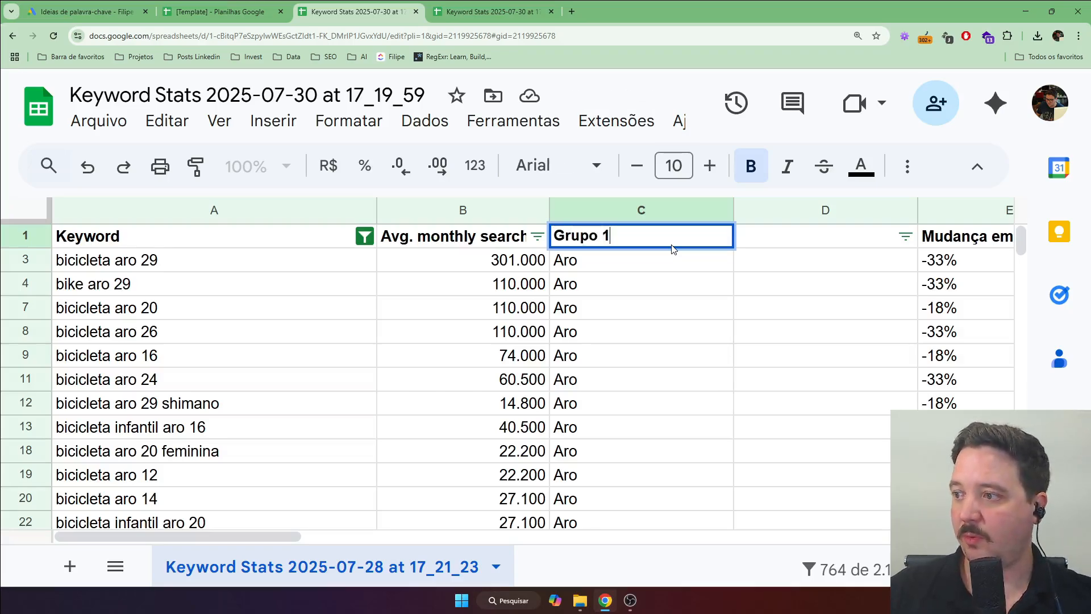
type("gR")
key("Escape")
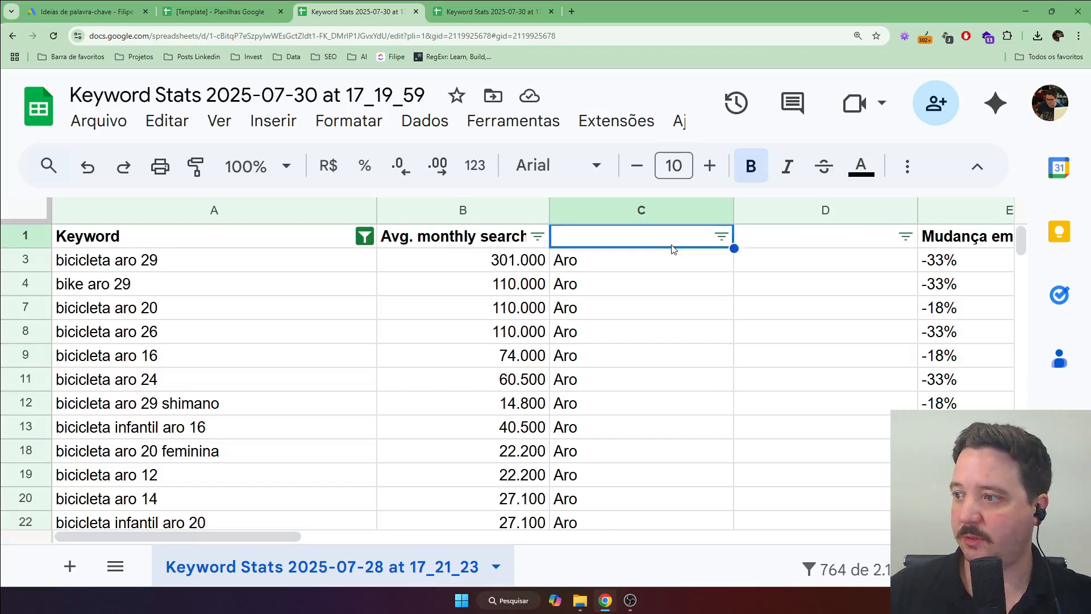
type("gRUPO")
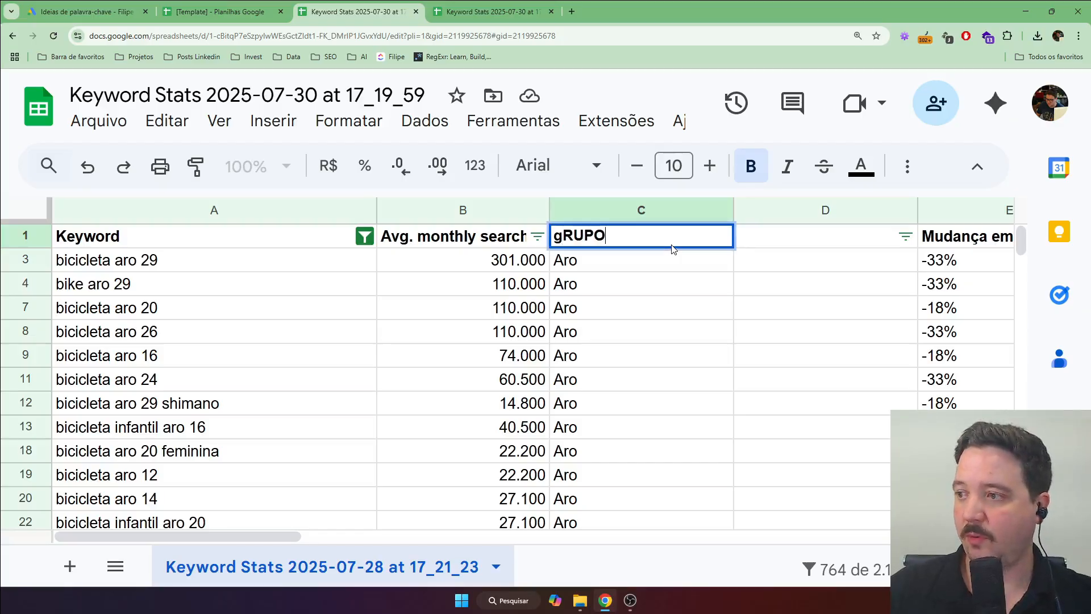
key("BackSpace")
key("BackSpace")
key("BackSpace")
key("BackSpace")
key("BackSpace")
type("g")
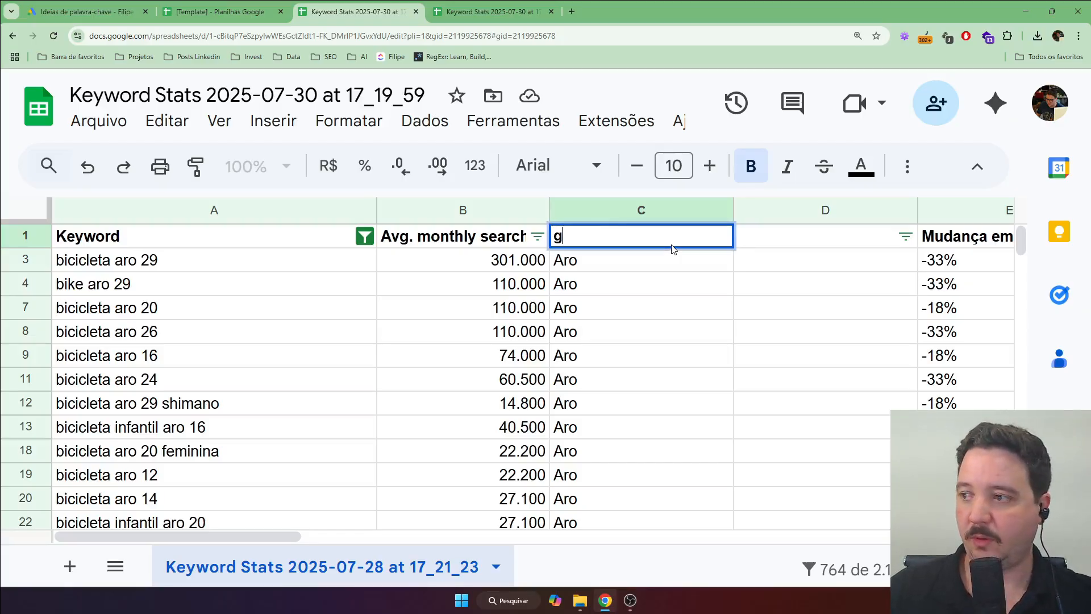
key("BackSpace")
Enter the headers "Grupo 1" in C1 and "Grupo 2" in D1.
type("Grupo 1")
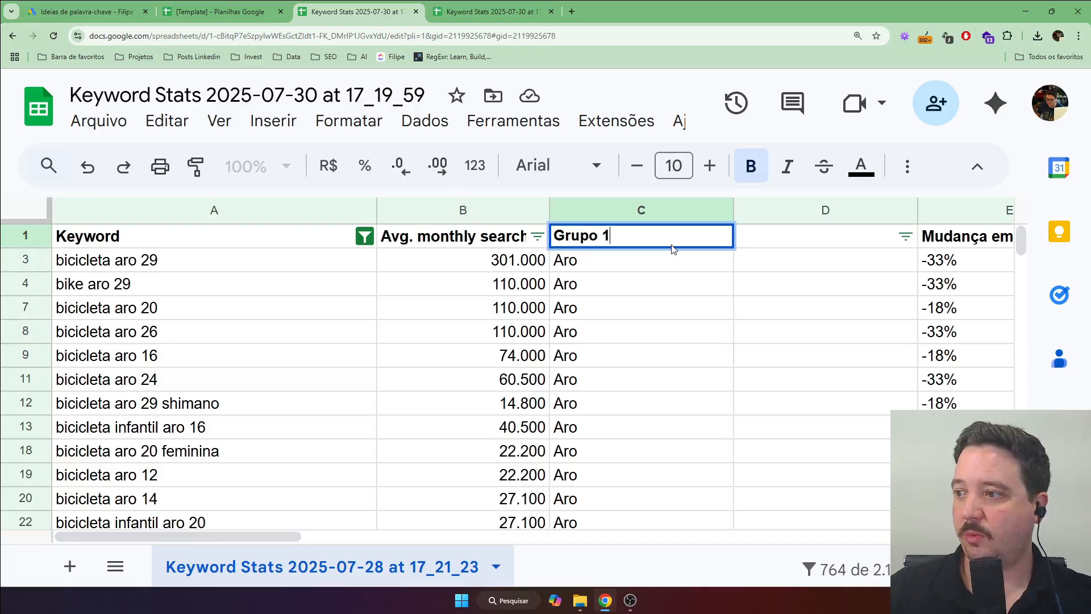
key("Tab")
type("Gru")
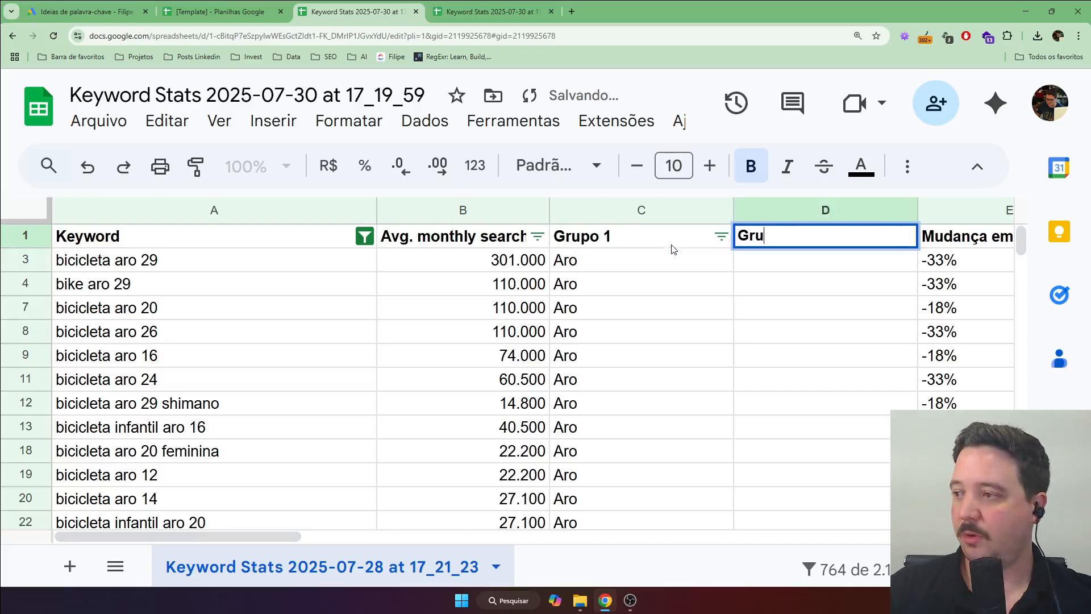
type("po 2")
key("Return")
key("Right")
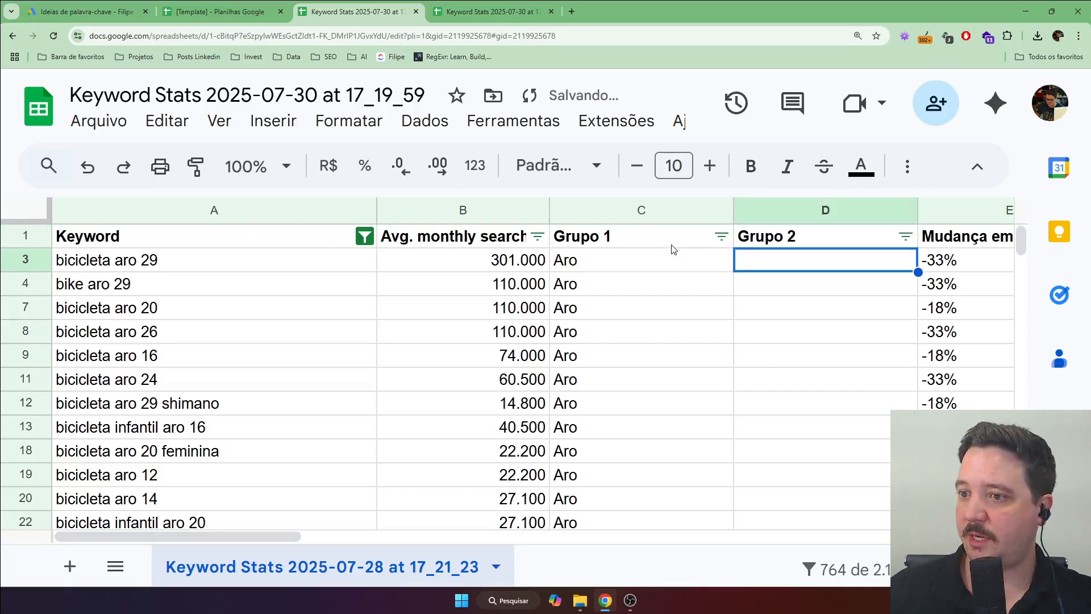
Clear the "aro" filter on the Keyword column by selecting all of its values again.
scroll(268, 436, "down", 5)
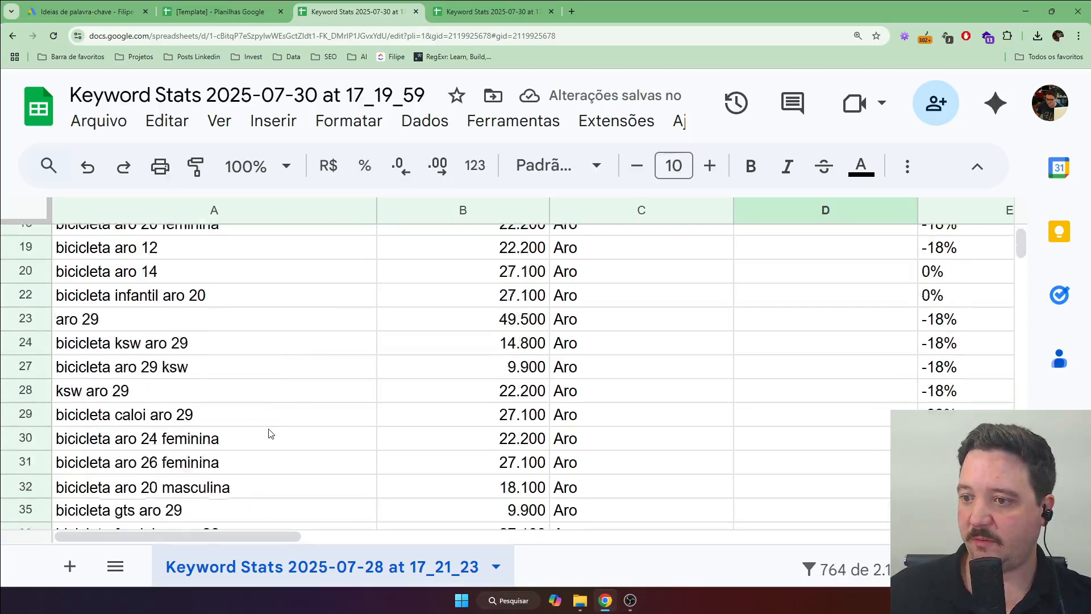
scroll(269, 433, "up", 5)
left_click(192, 454)
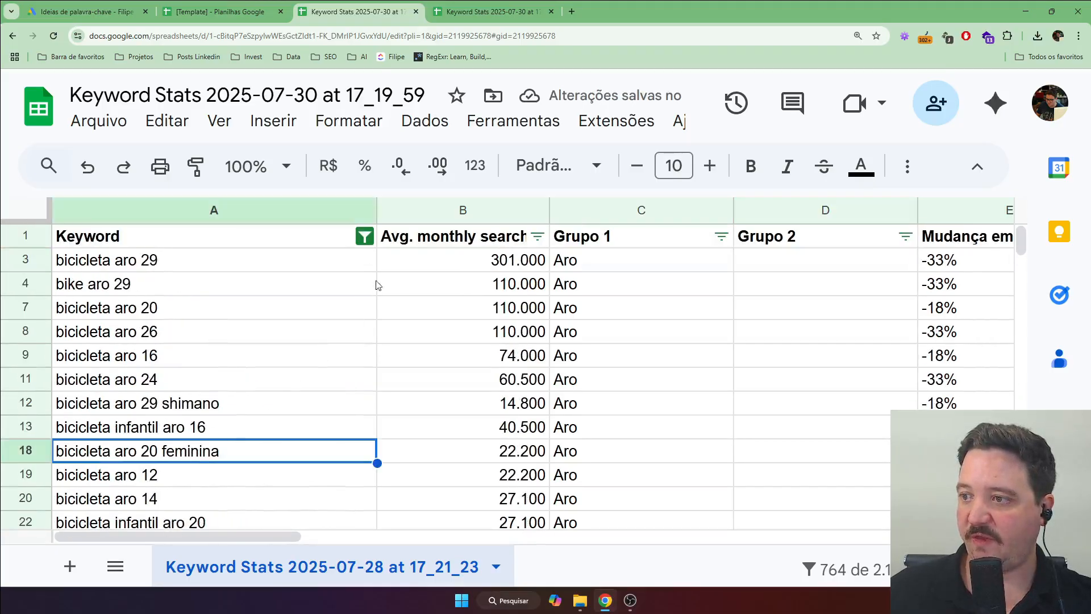
left_click(364, 236)
left_click(129, 520)
scroll(282, 445, "down", 5)
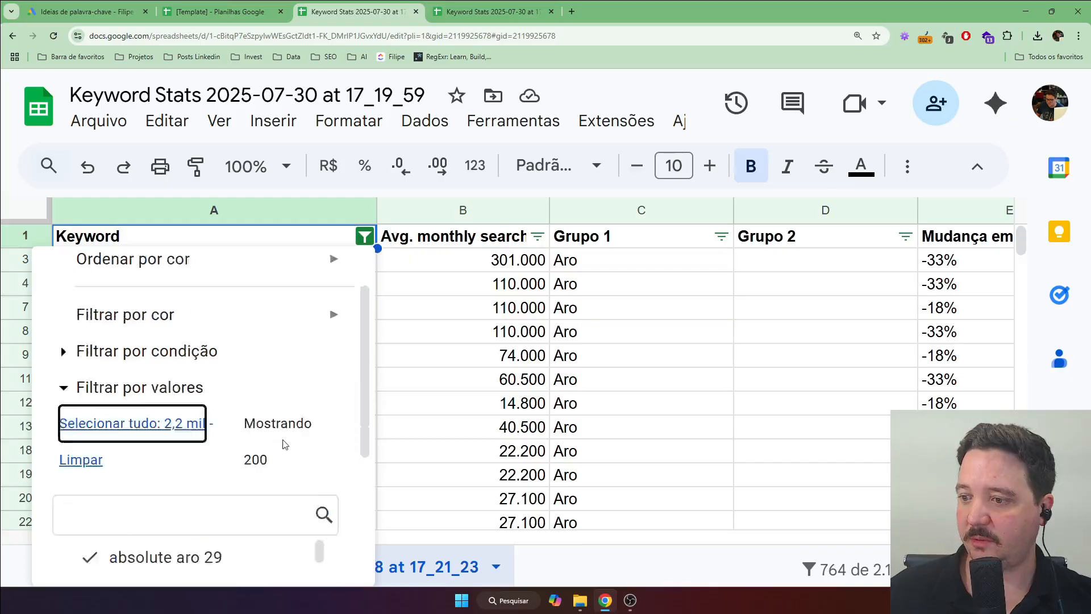
left_click(295, 548)
left_click(784, 261)
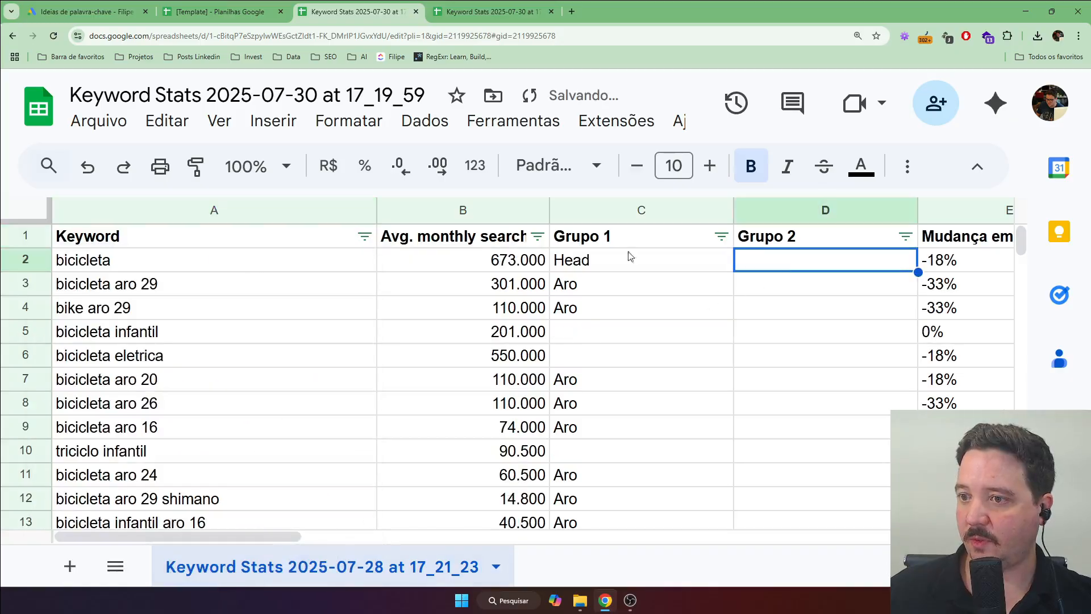
Filter the Keyword column to show all values containing "femi".
left_click(365, 236)
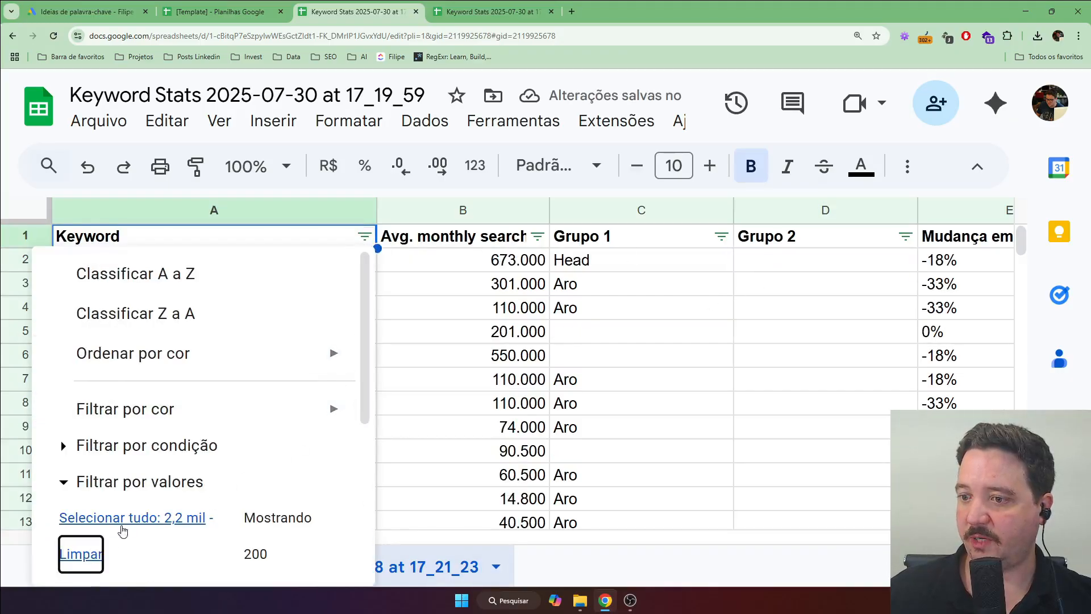
scroll(200, 450, "down", 3)
left_click(181, 447)
type("femi")
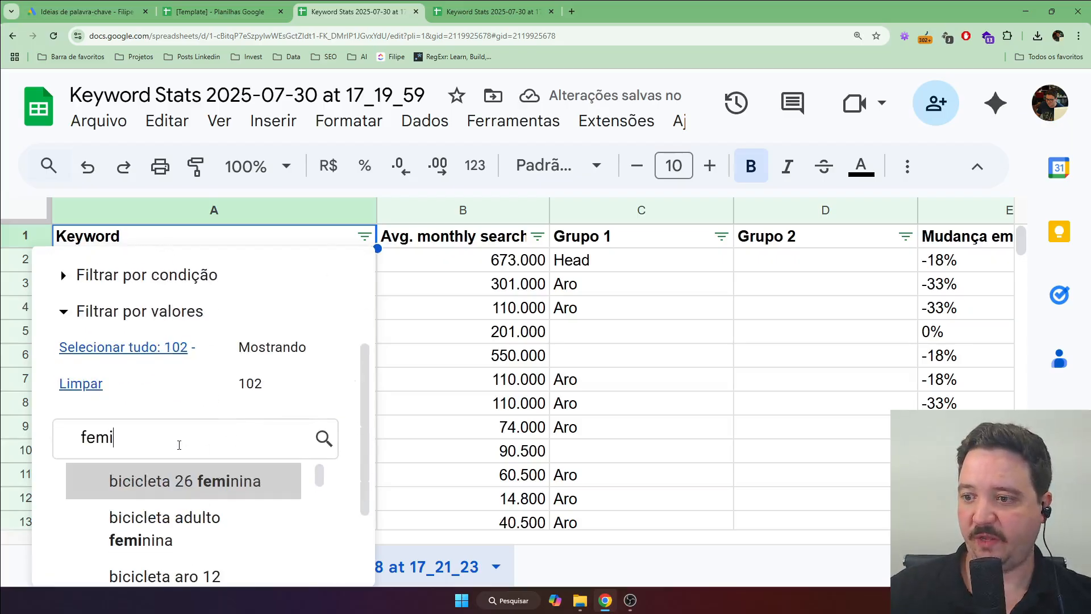
left_click(112, 349)
scroll(367, 479, "down", 3)
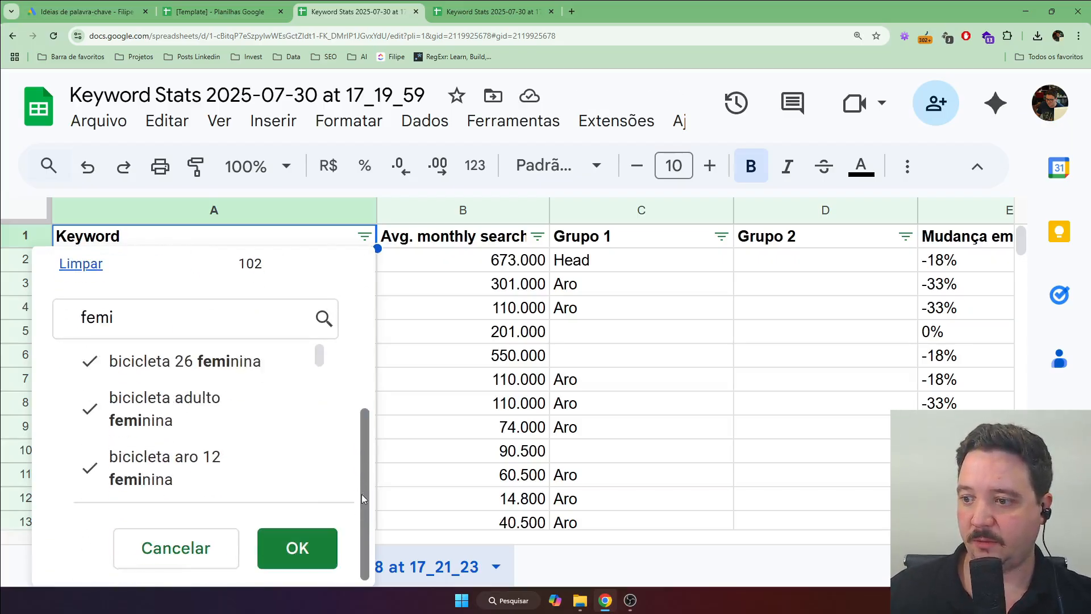
left_click(298, 548)
Enter "Genero" in D18 and fill it down the Grupo 2 column for all filtered keywords.
left_click(764, 261)
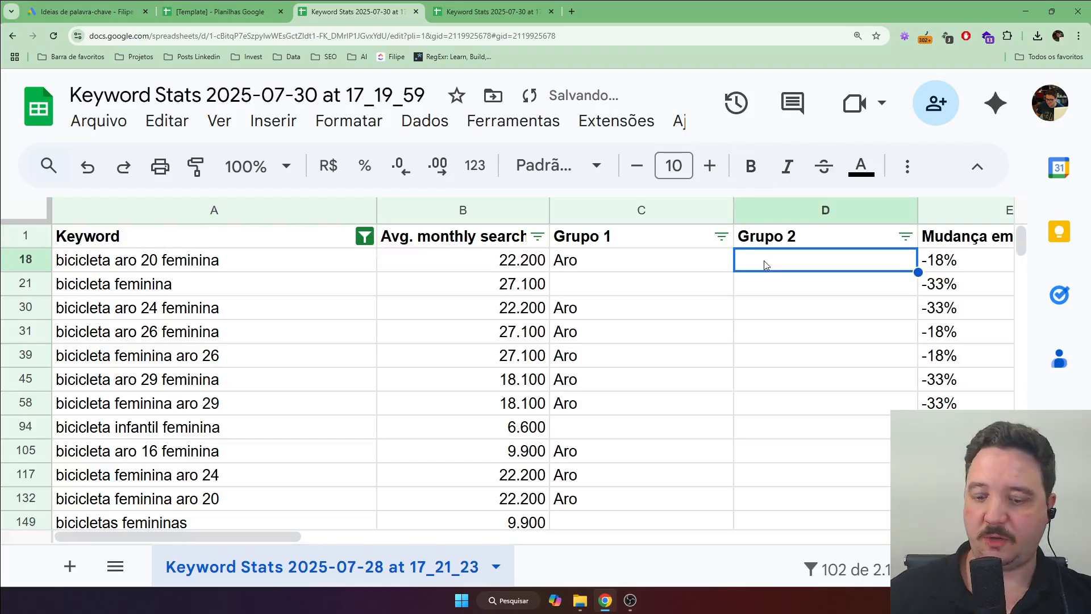
type("Genero")
key("Return")
left_click(764, 261)
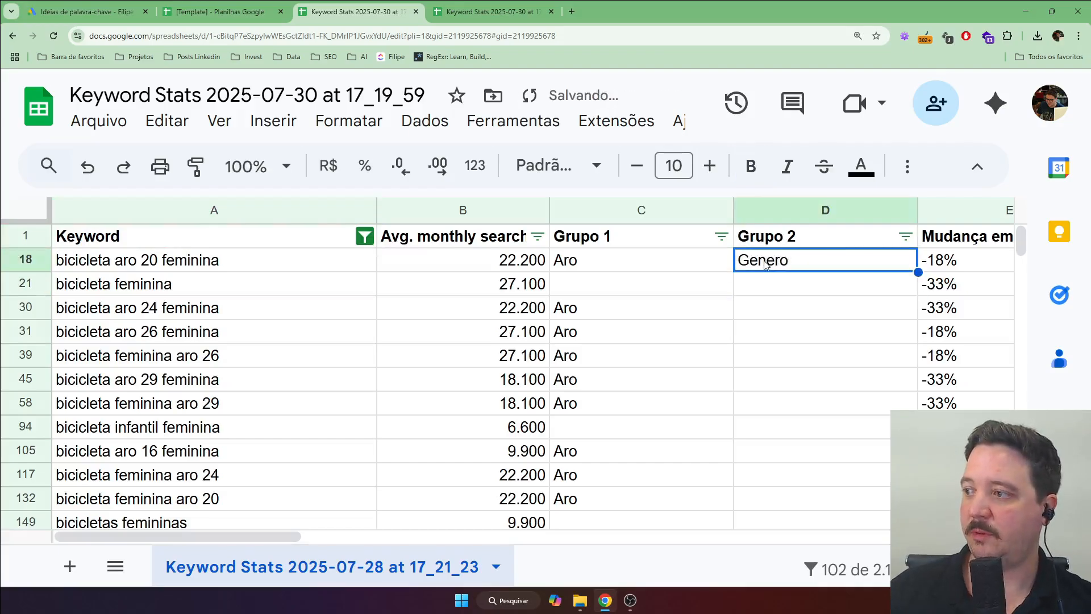
key("Left")
key("Left")
key("ctrl+Down")
key("Right")
key("Right")
key("ctrl+shift+Up")
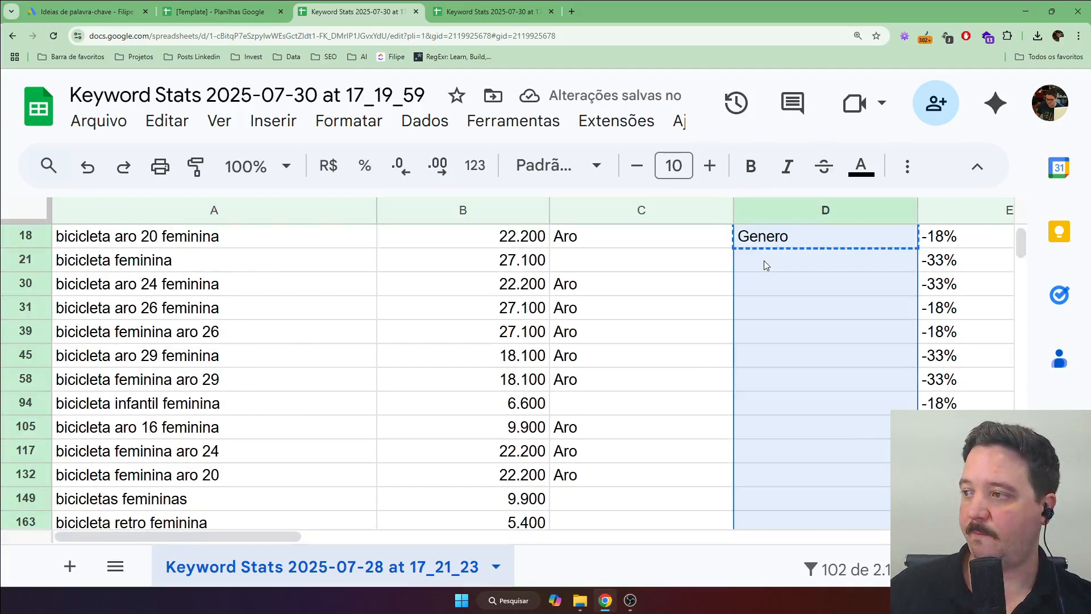
key("ctrl+d")
key("ctrl+Up")
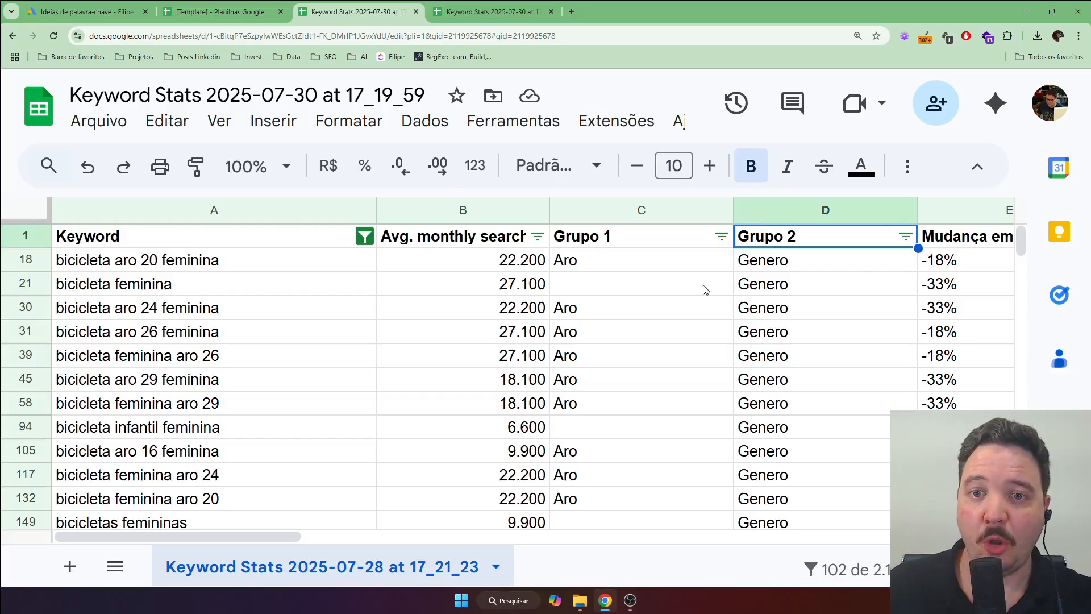
left_click_drag(625, 240, 828, 411)
left_click(828, 405)
left_click(480, 236)
left_click(470, 435, "shift")
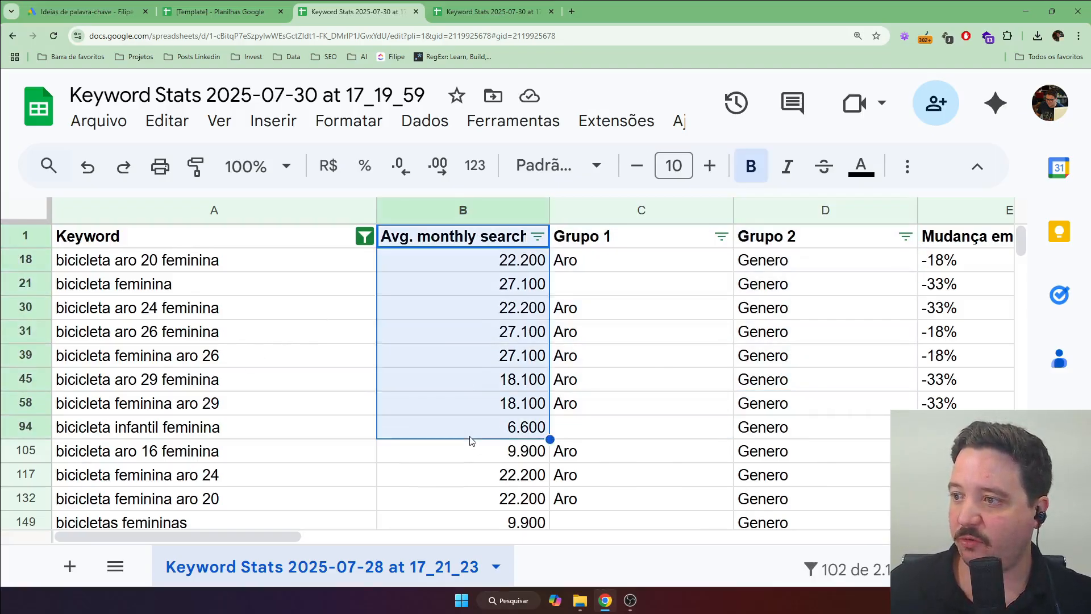
left_click(470, 427)
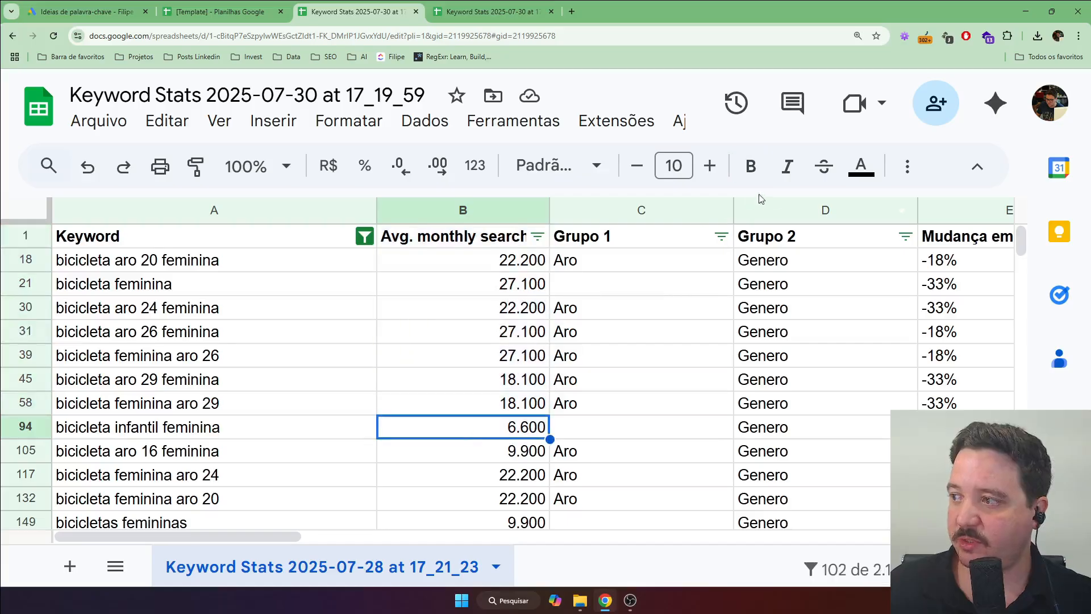
Remove the filter from the keyword sheet and select header cell A1.
left_click(908, 168)
left_click(821, 212)
left_click(195, 308)
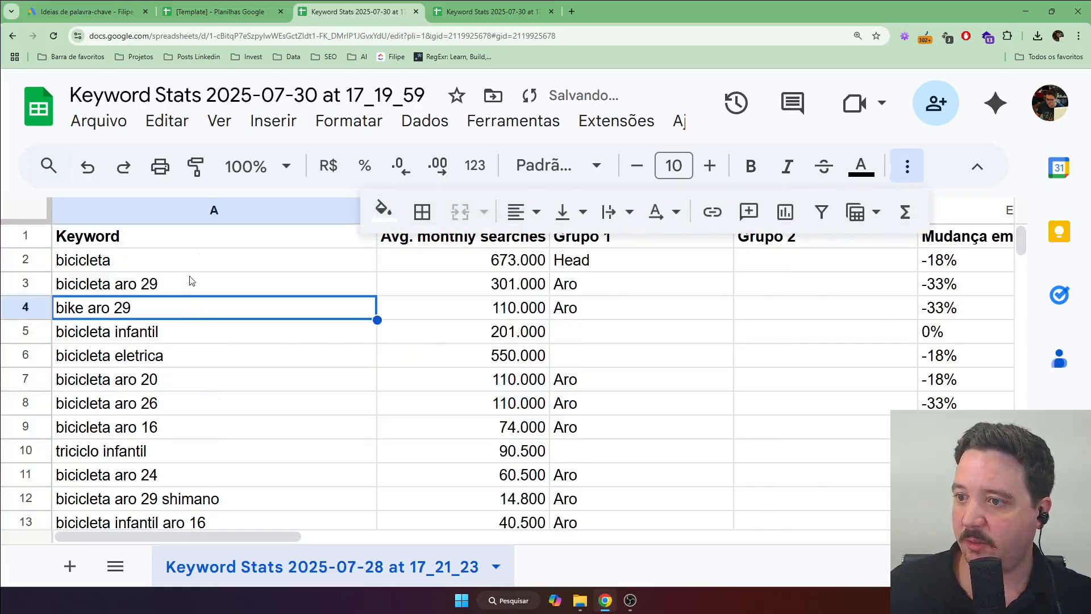
left_click(181, 235)
left_click(907, 167)
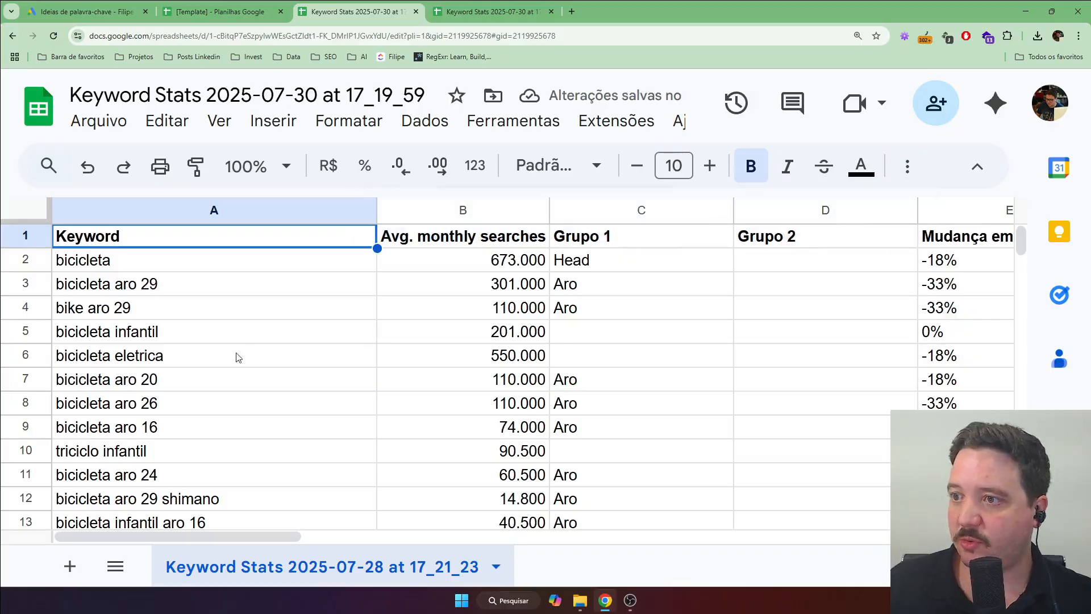
Create a pivot table from the whole keyword data range on a new sheet.
left_click(272, 121)
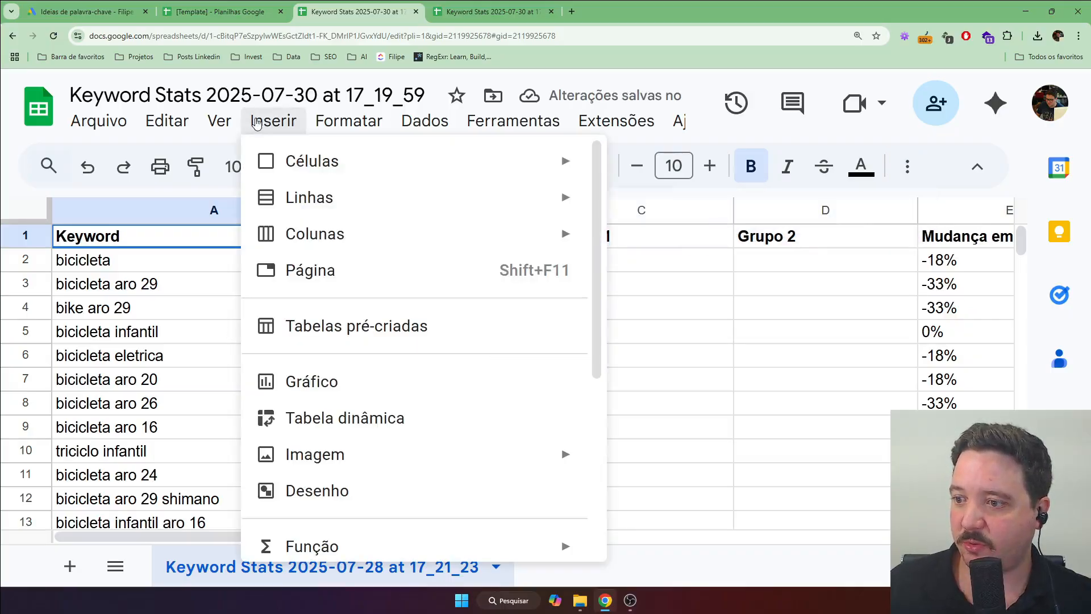
left_click(398, 419)
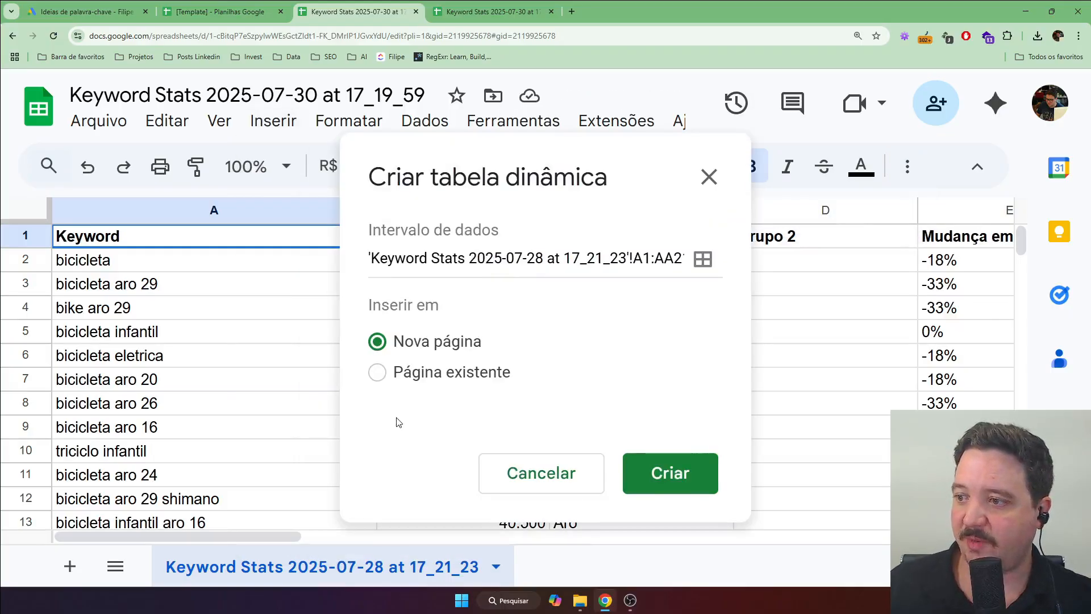
left_click(679, 473)
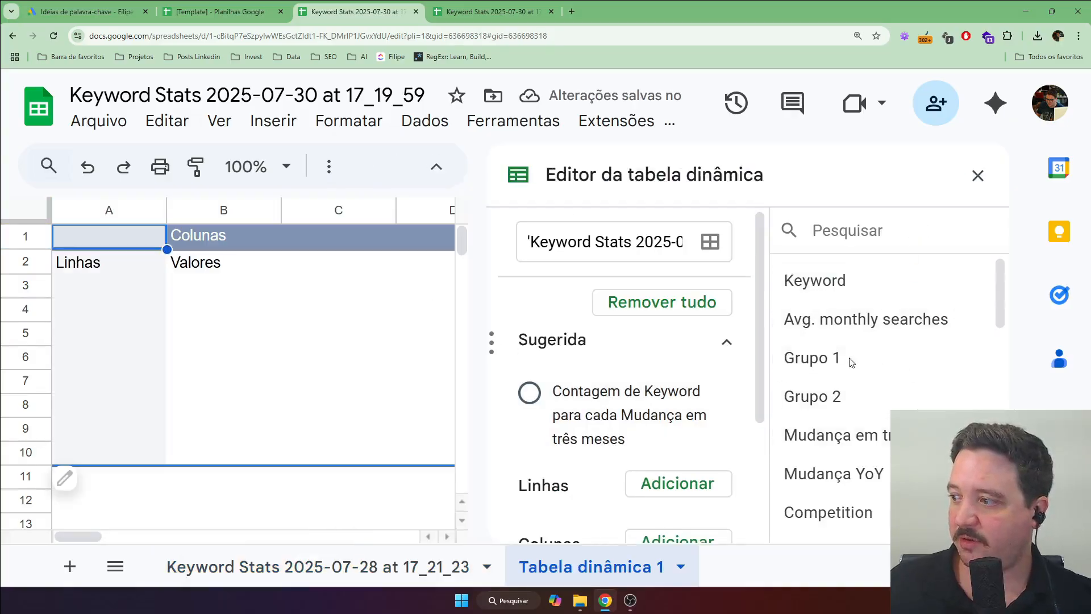
Add Avg. monthly searches to the pivot table's values, summarized by SUM.
scroll(841, 500, "down", 3)
scroll(864, 500, "up", 3)
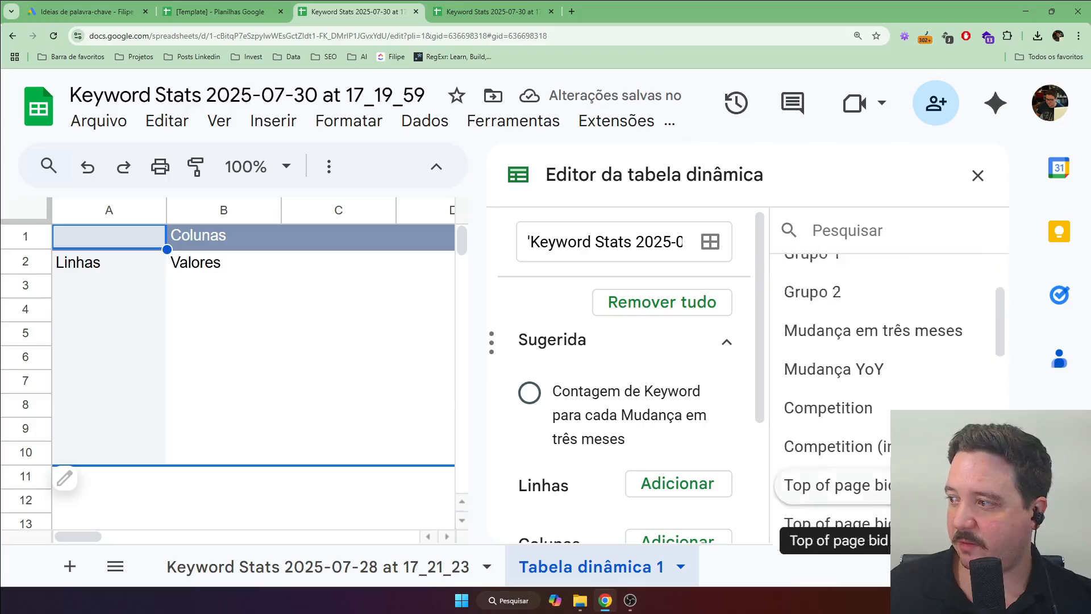
scroll(657, 442, "down", 3)
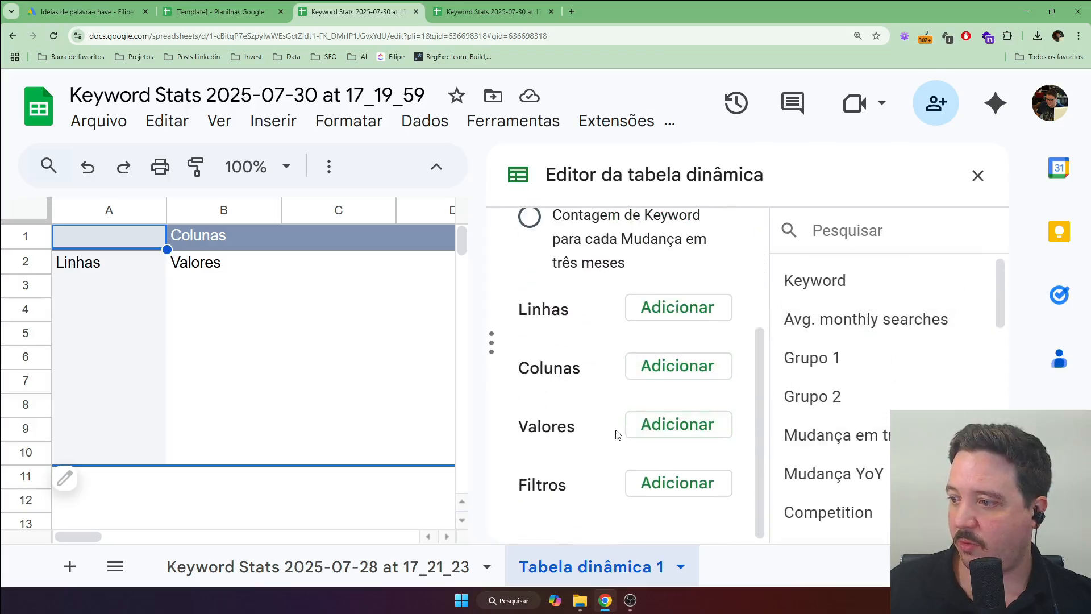
left_click_drag(823, 319, 601, 458)
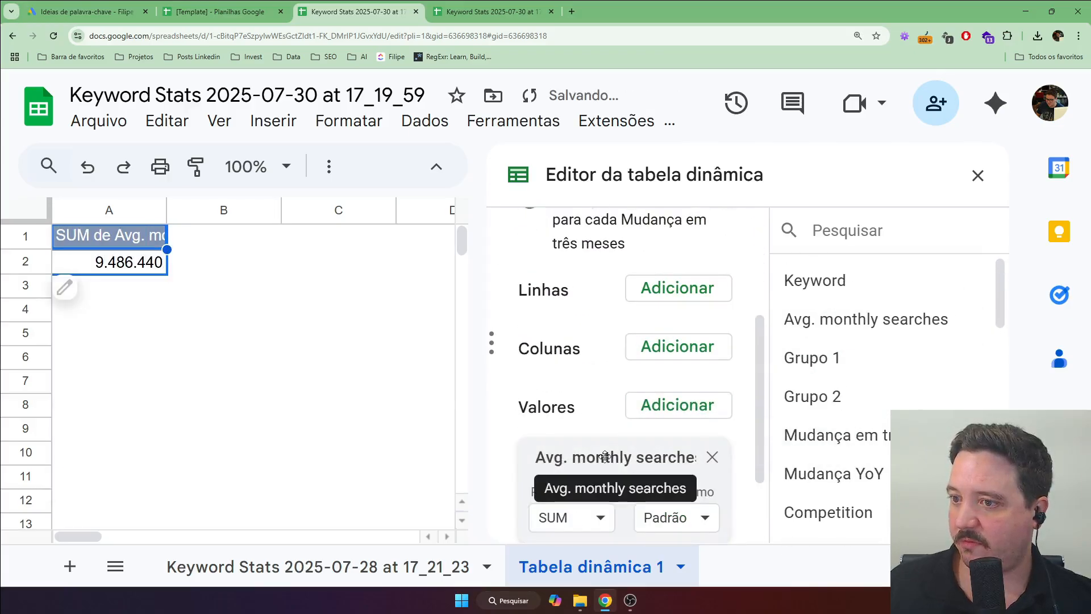
left_click(114, 268)
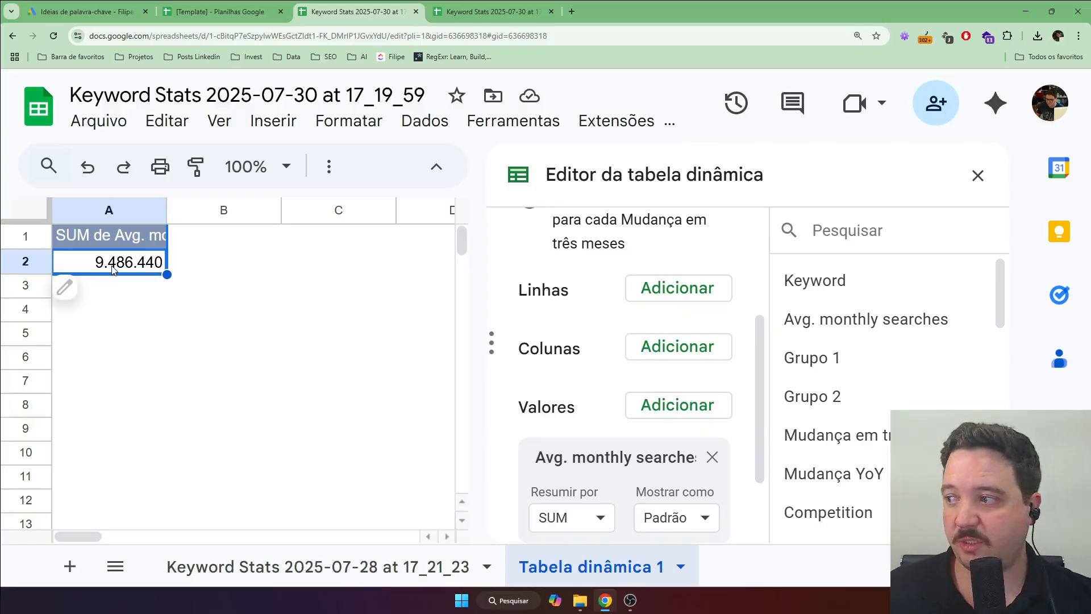
Add Grupo 1 to the pivot table's rows and inspect the search volume of Aro and the grand total.
scroll(629, 384, "down", 3)
scroll(602, 387, "up", 4)
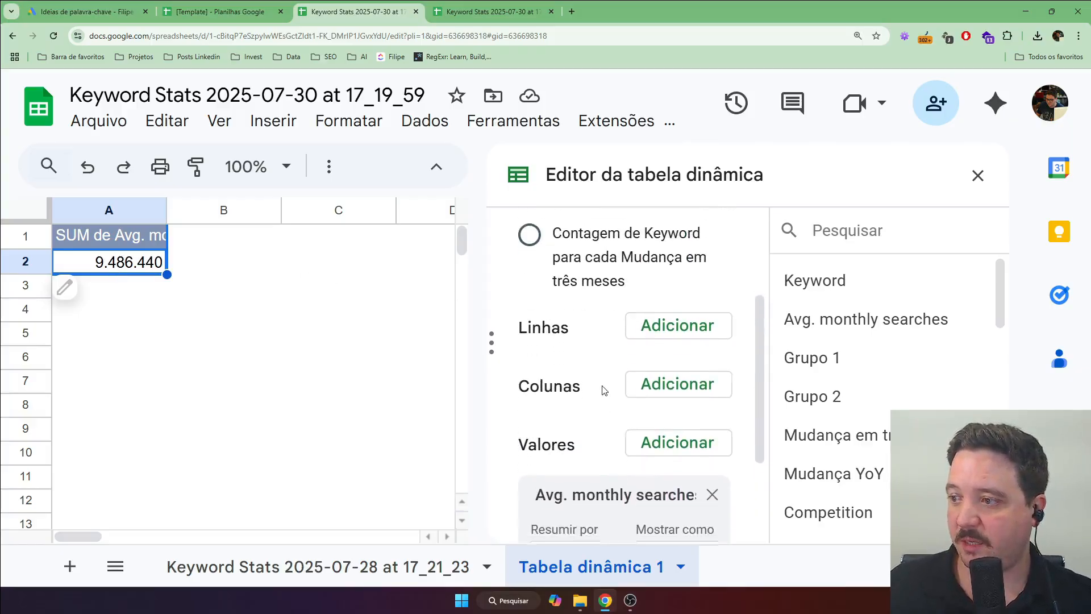
left_click_drag(804, 358, 578, 325)
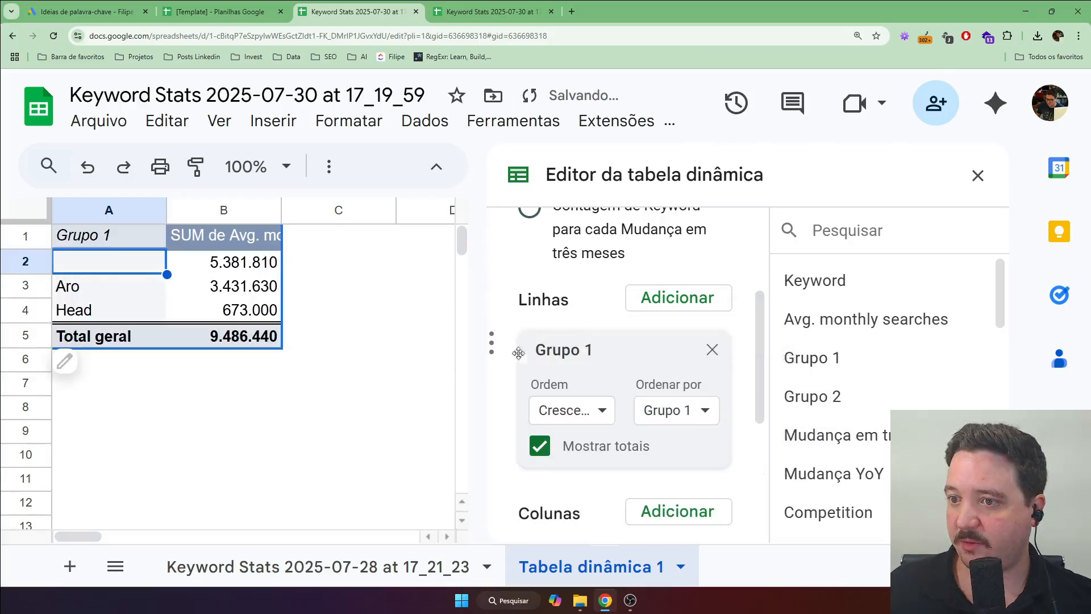
left_click(179, 417)
left_click(108, 289)
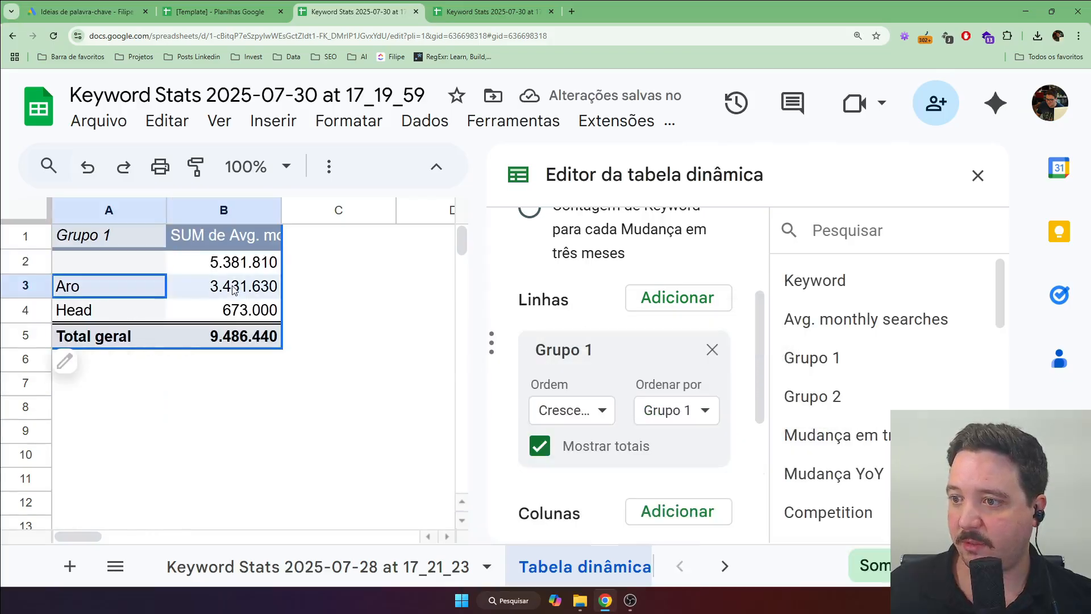
key("Right")
left_click(241, 341)
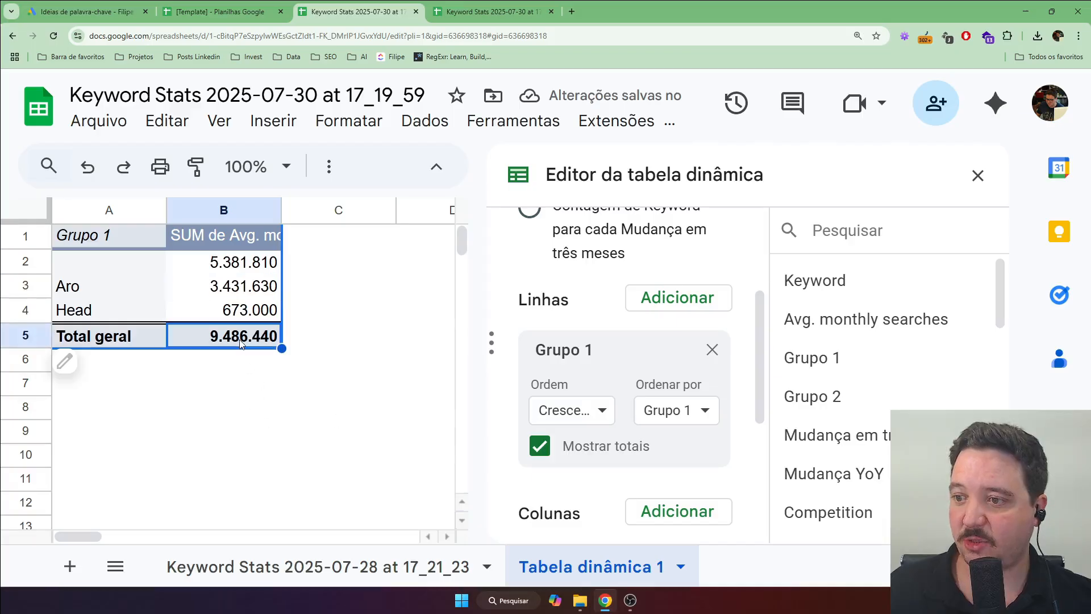
left_click(307, 288)
key("Left")
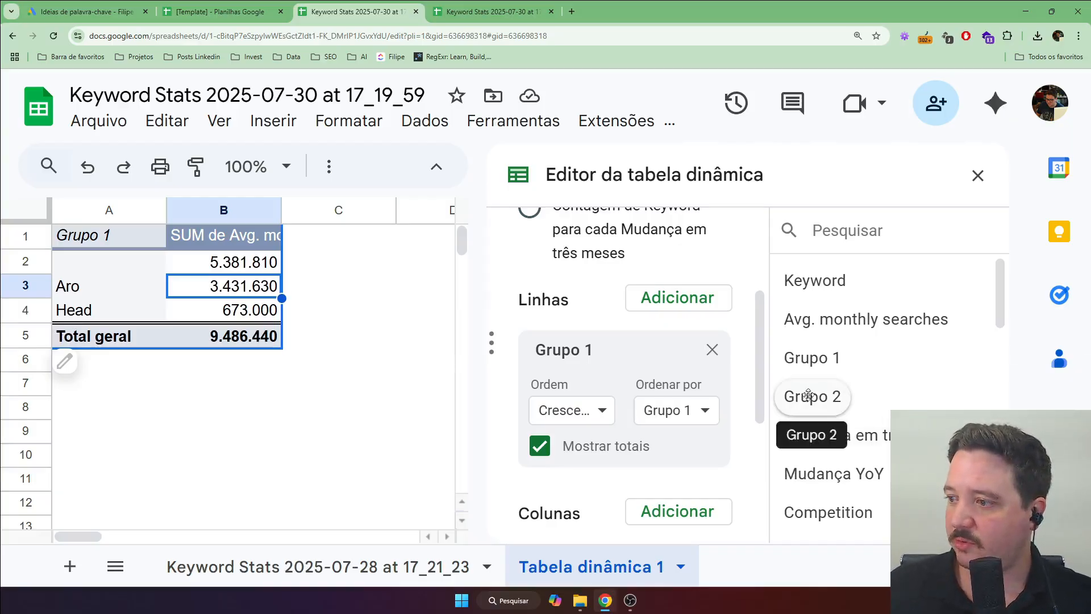
Replace Grupo 1 with Grupo 2 as the pivot table's row field and highlight the Genero row.
left_click_drag(807, 396, 608, 394)
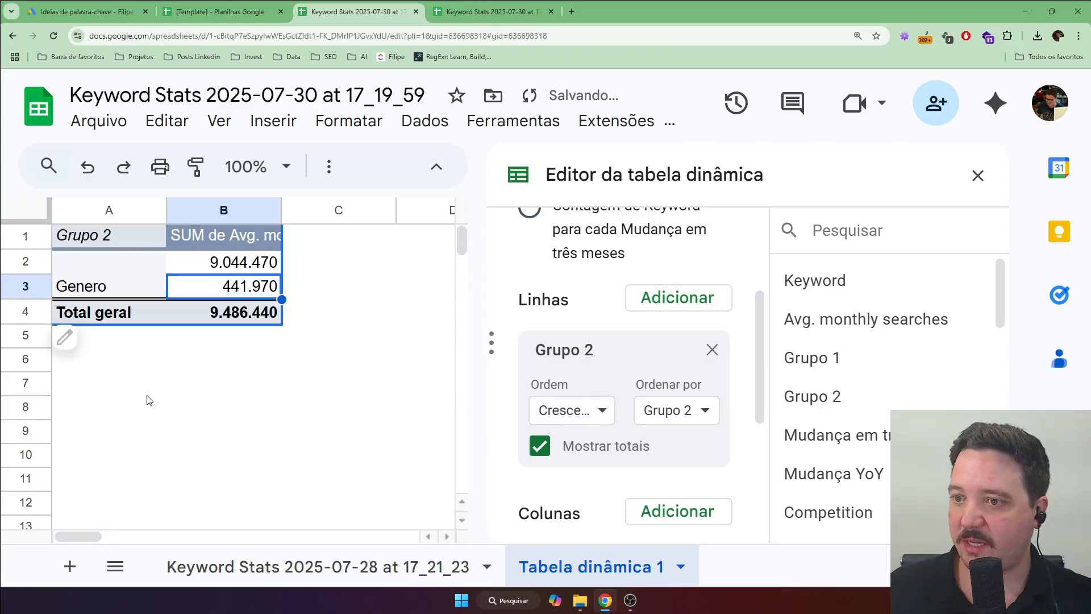
left_click_drag(112, 280, 218, 287)
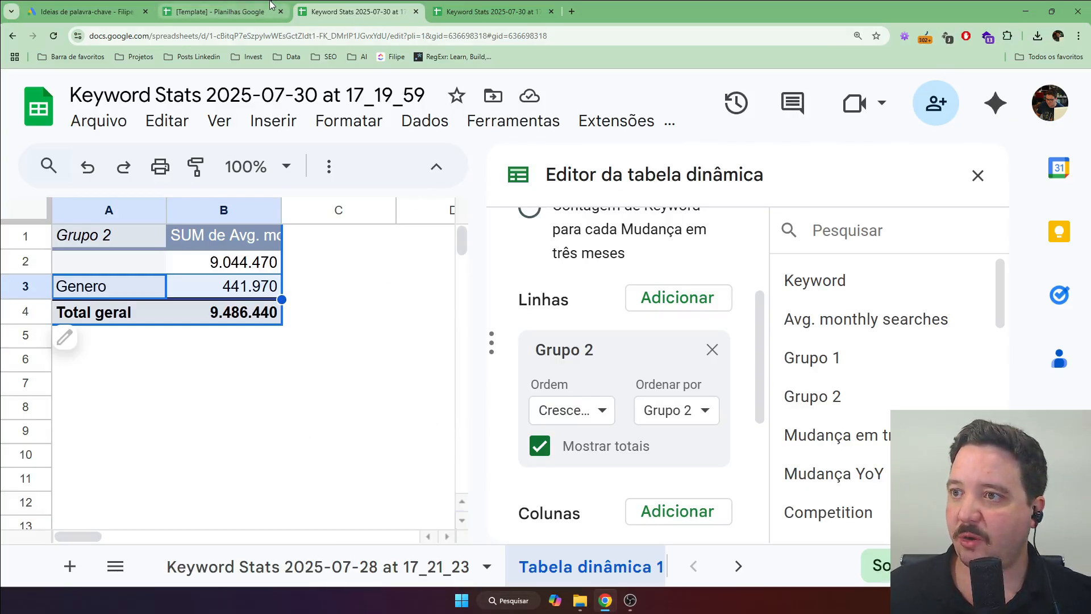
Return to the keyword data sheet and create a filter on its header row.
left_click(317, 571)
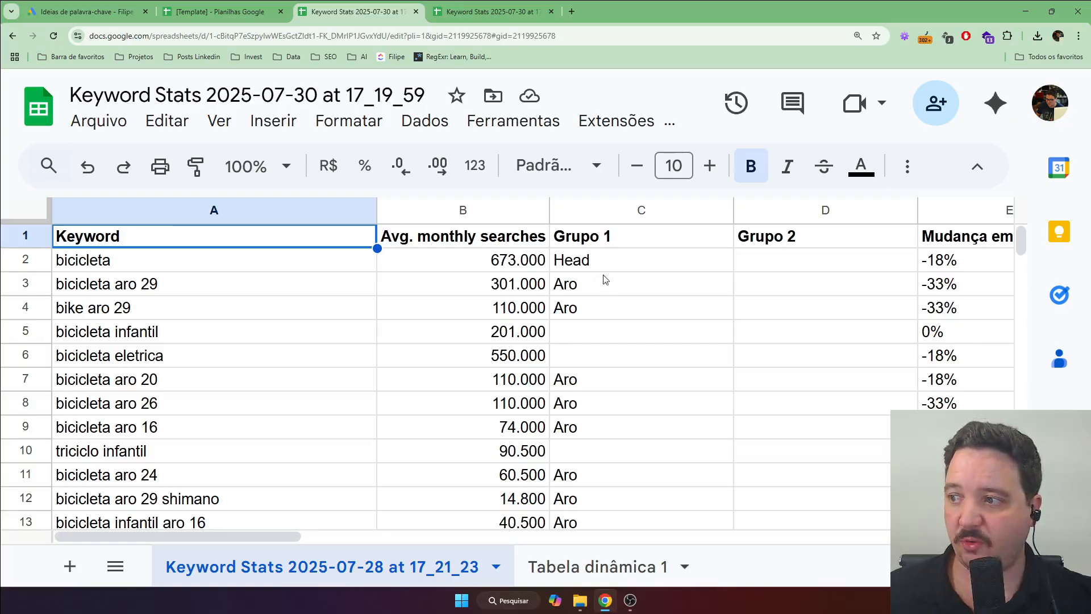
left_click_drag(613, 259, 621, 301)
left_click(621, 301)
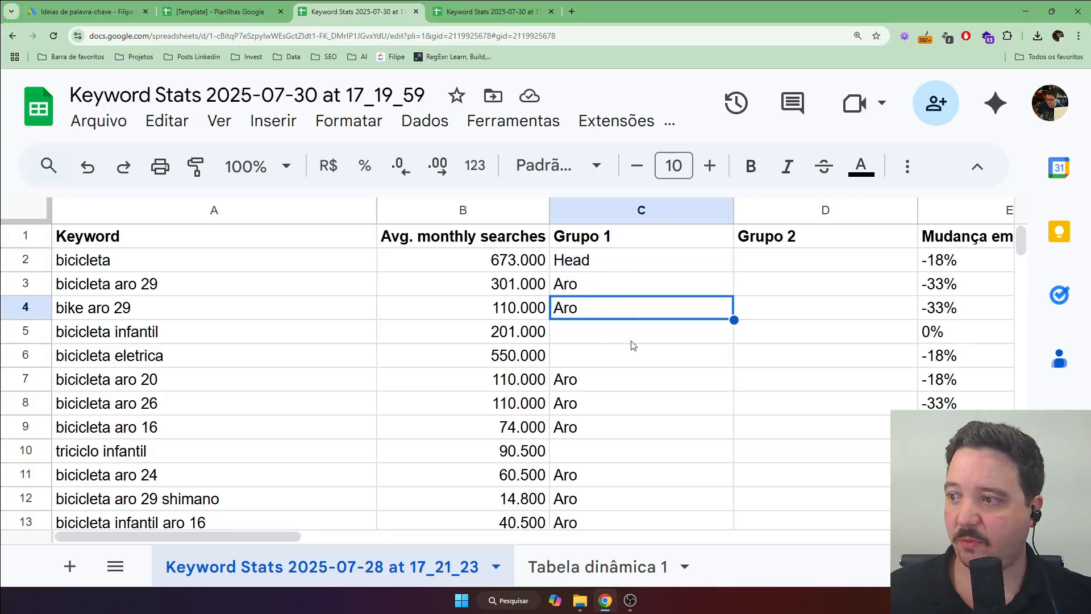
left_click(666, 239)
left_click(906, 169)
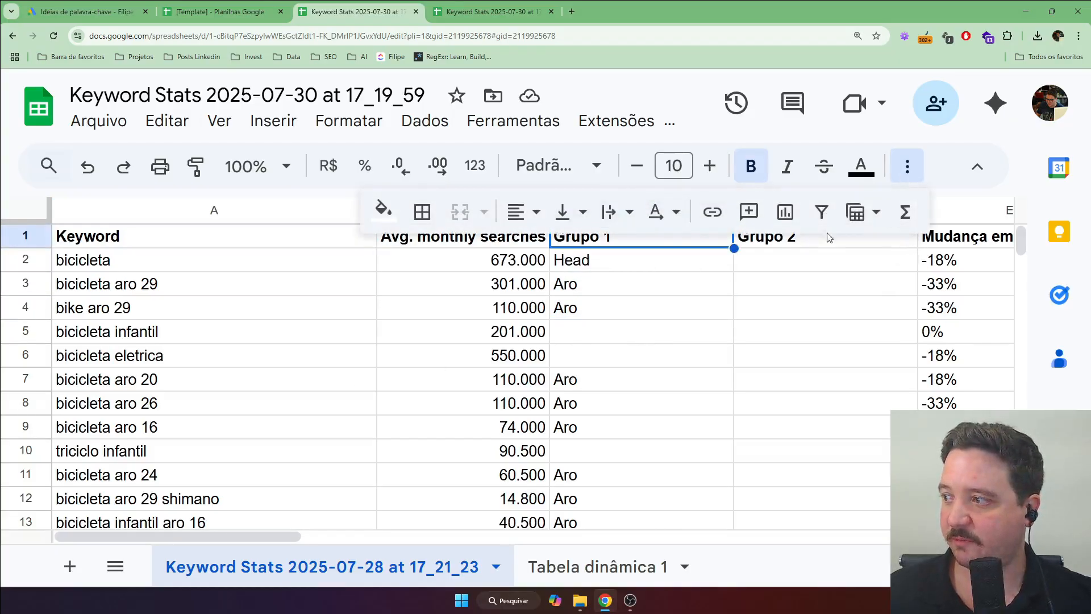
left_click(821, 212)
left_click(681, 342)
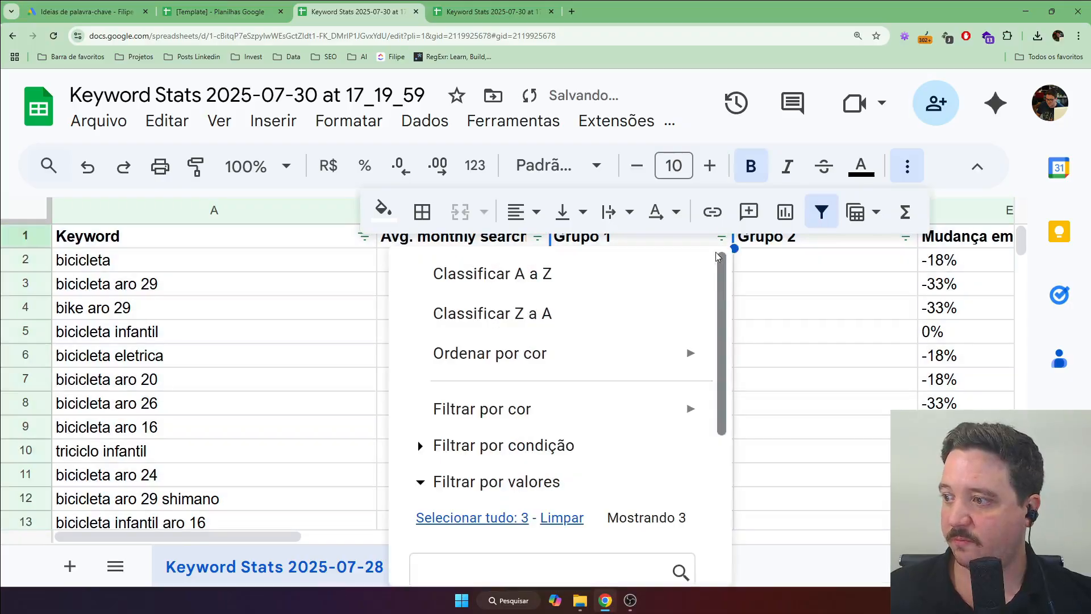
Filter the Grupo 1 column to show only the value "Aro".
left_click(721, 237)
scroll(576, 426, "down", 3)
left_click(561, 347)
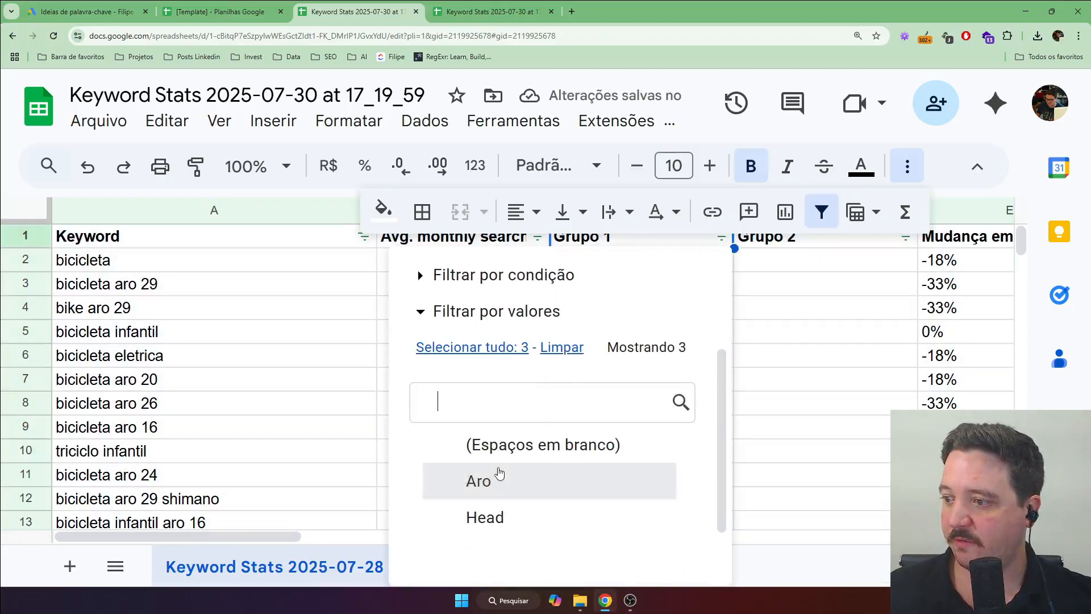
left_click(493, 479)
scroll(706, 462, "down", 3)
left_click(675, 566)
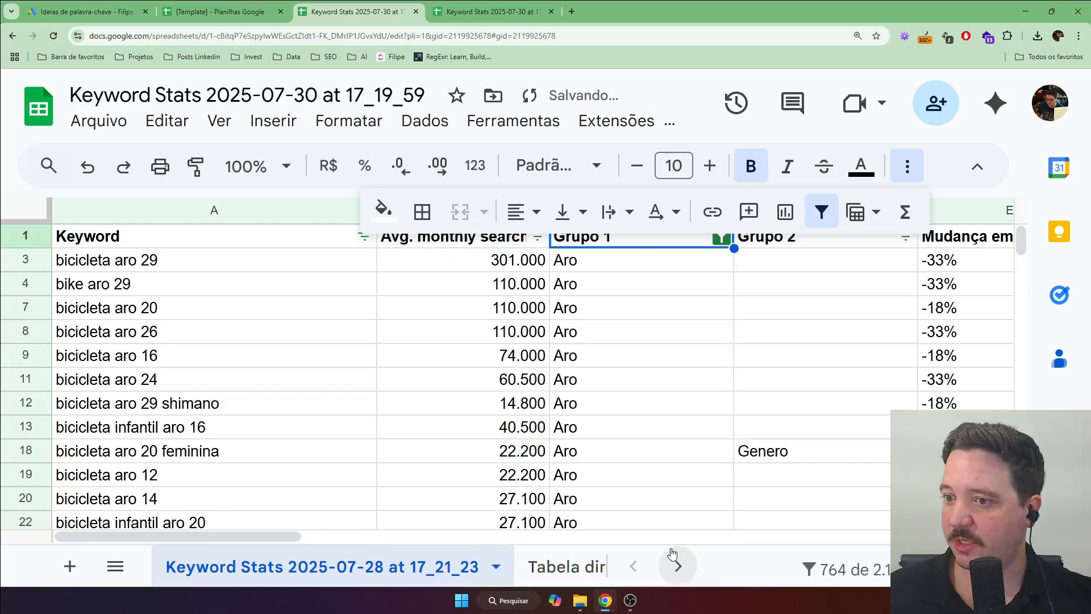
Copy the filtered keywords and their search volumes from "bicicleta aro 29" through "bicicleta aro 26 feminina".
left_click(187, 273)
key("shift+Down")
key("shift+Down")
key("shift+Down")
key("shift+Down")
key("shift+Down")
key("shift+Down")
key("shift+Down")
key("shift+Down")
key("shift+Down")
key("shift+Down")
key("shift+Down")
key("shift+Down")
key("shift+Down")
key("shift+Down")
key("shift+Down")
key("shift+Down")
key("shift+Down")
key("shift+Down")
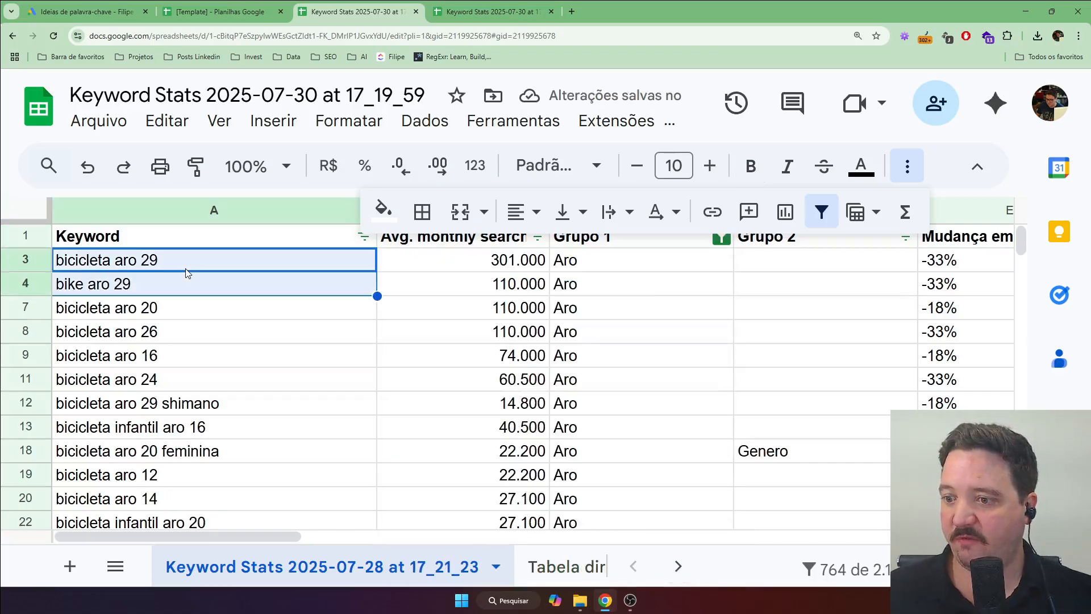
key("shift+Right")
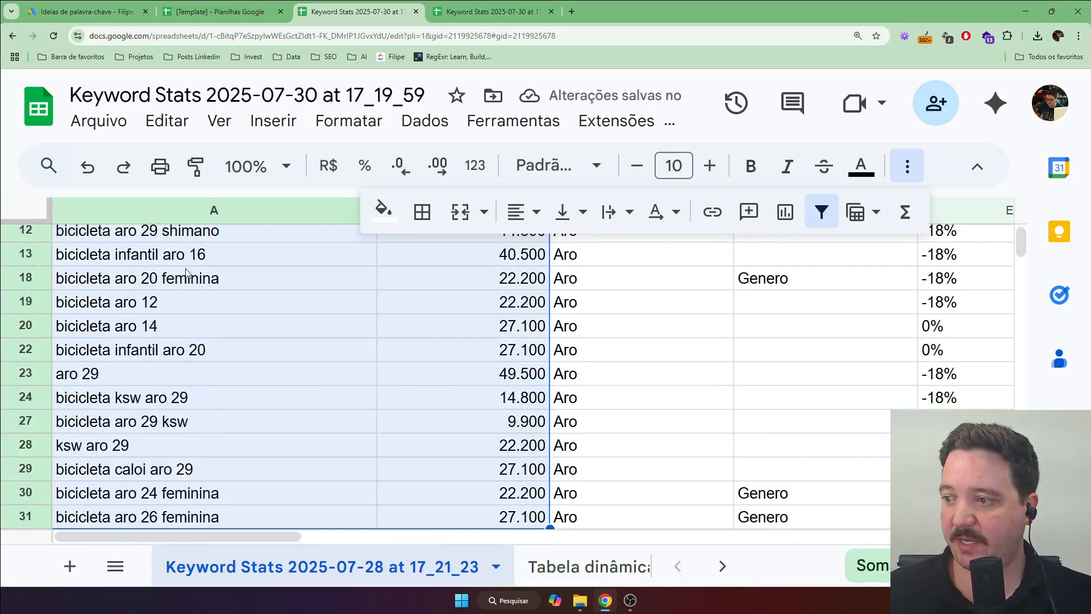
In the [Template] spreadsheet, enter "Bicicleta" as the first Tópico and "Aro 29" as its Grupo.
left_click(221, 11)
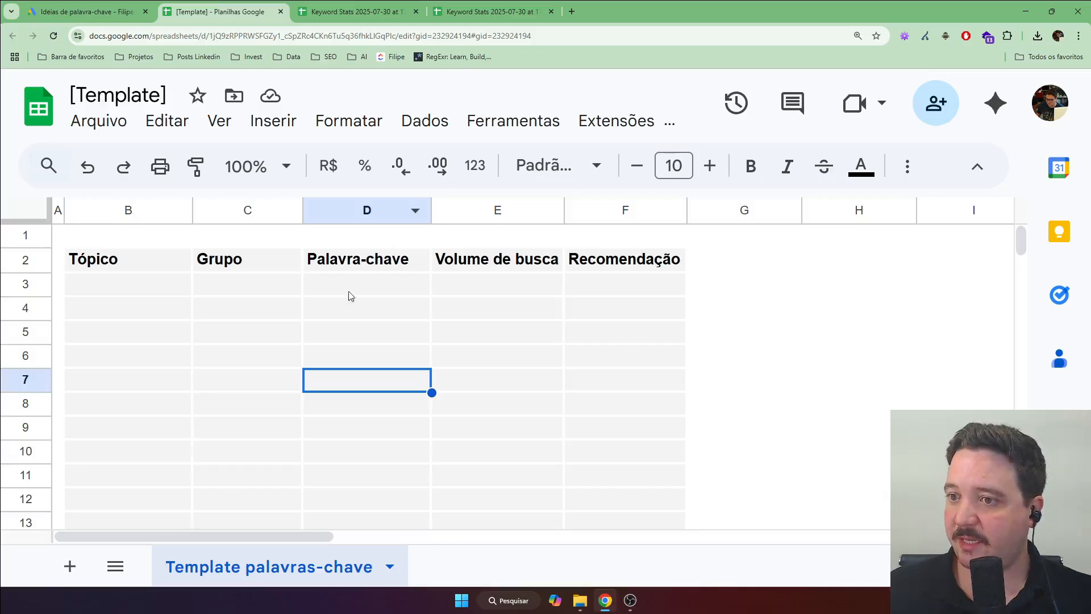
left_click(134, 293)
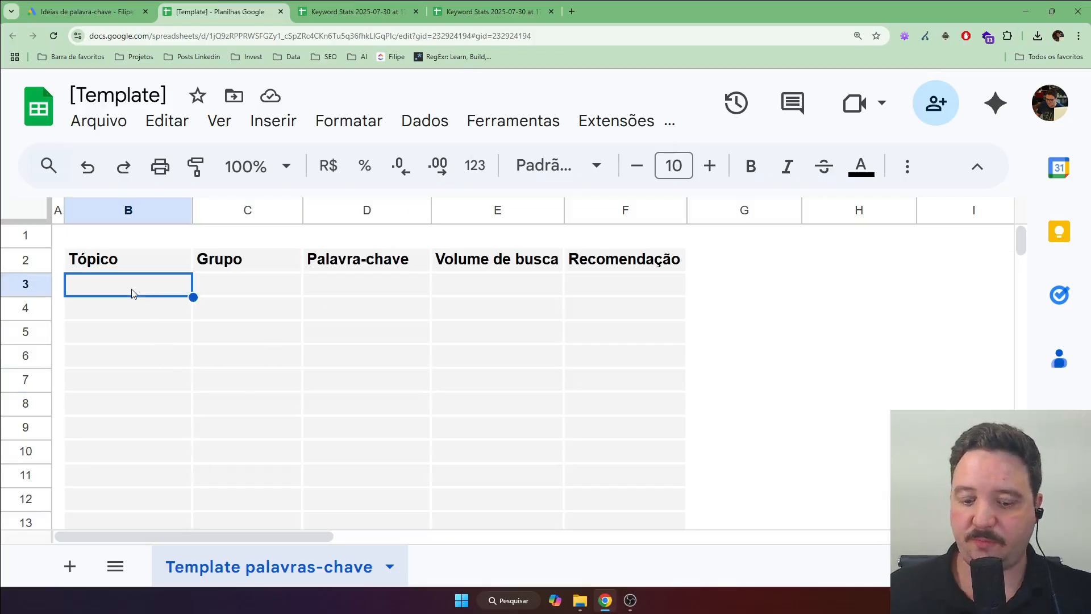
type("Bi")
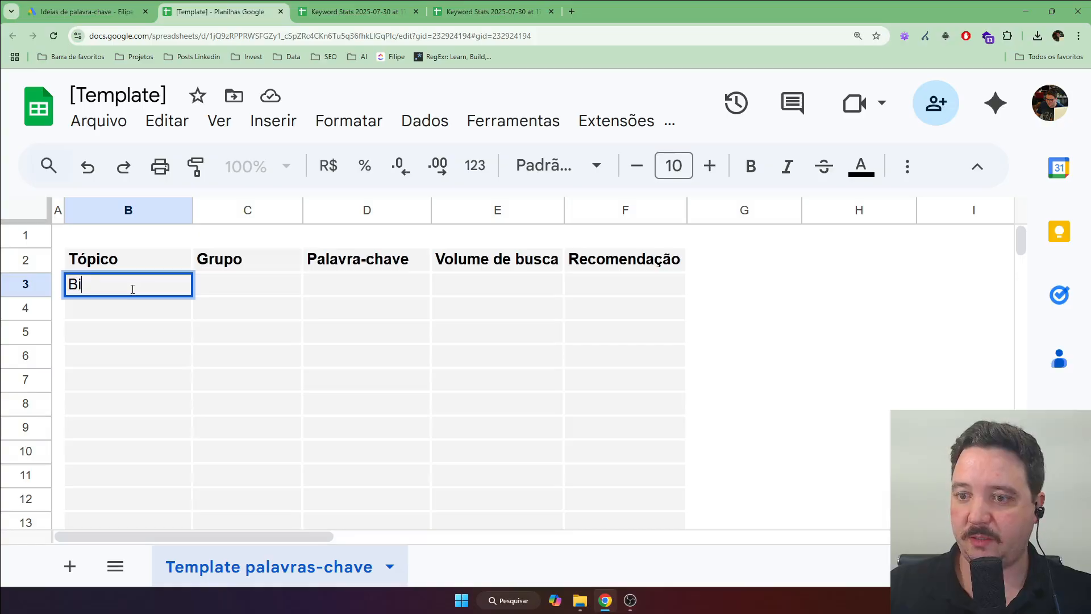
type("cicleta")
key("Return")
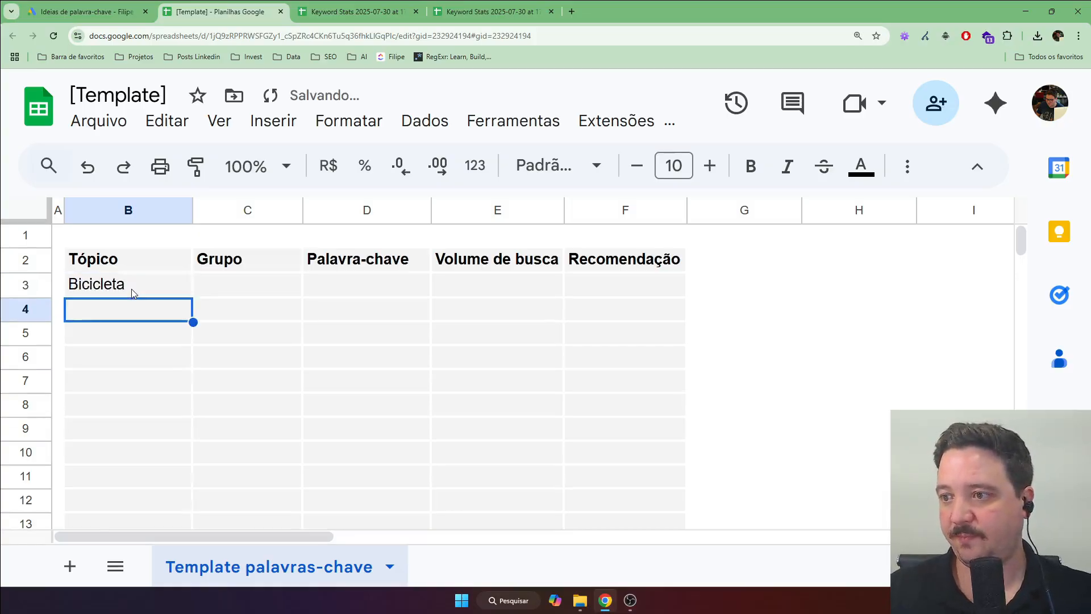
key("Up")
key("Right")
type("A")
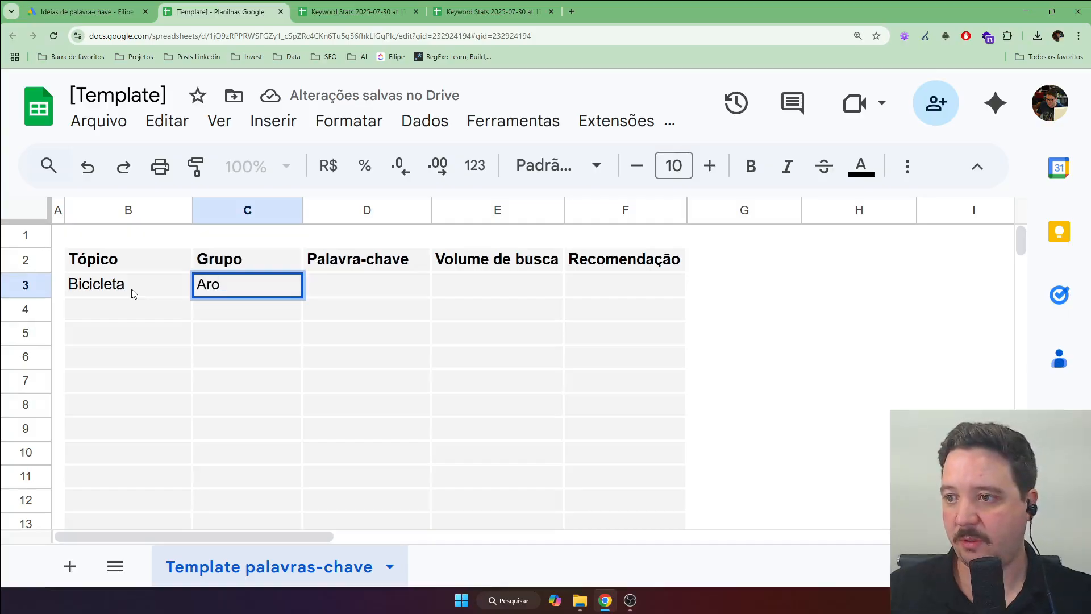
type("ro 29")
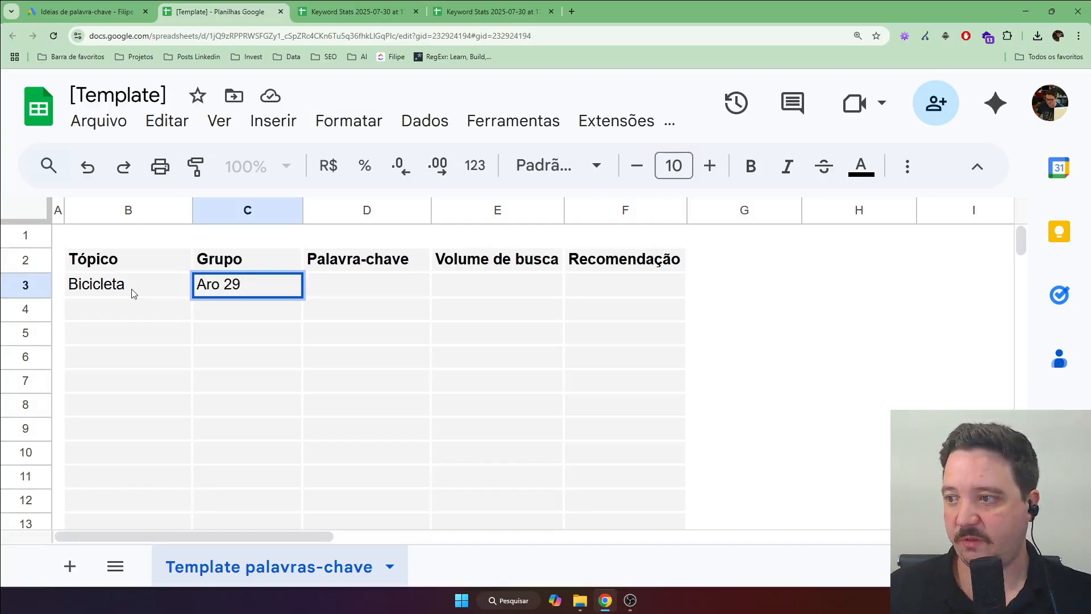
Paste the copied keywords and volumes under Palavra-chave and Volume de busca, and fit the Palavra-chave column to its contents.
key("Right")
key("ctrl+v")
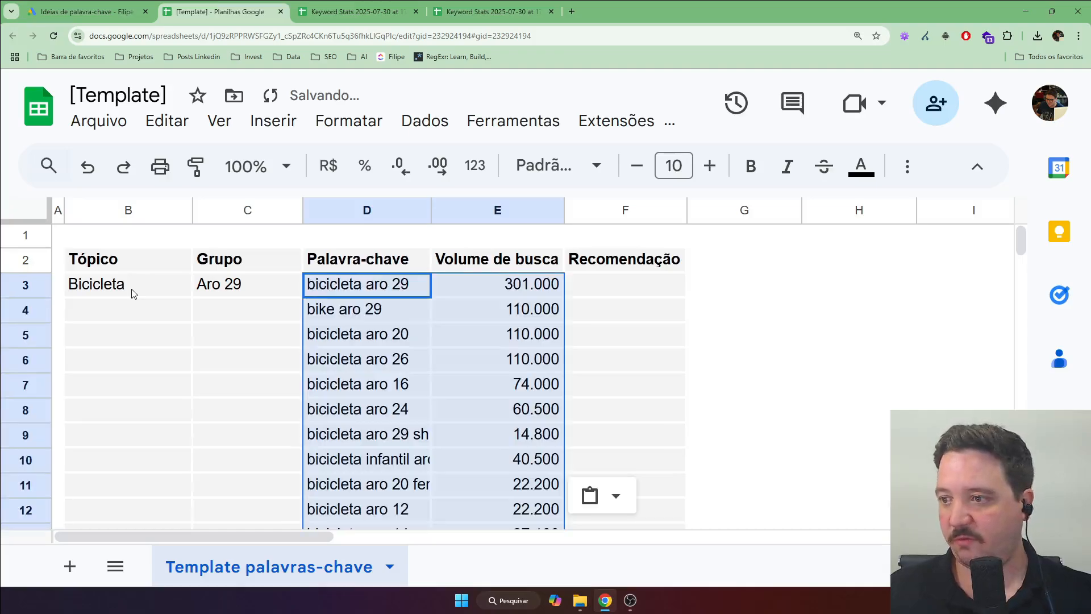
left_click(508, 368)
left_click_drag(382, 289, 467, 312)
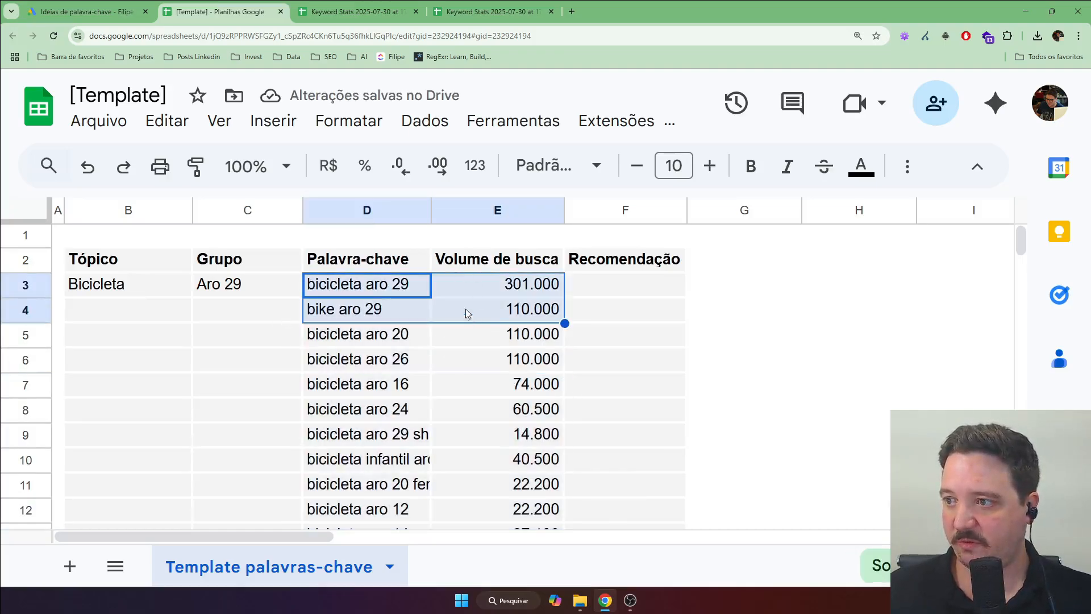
double_click(431, 211)
Move the "bicicleta aro 29 shimano" and "bicicleta ksw aro 29" rows up beneath the "bike aro 29" row.
scroll(450, 392, "down", 1)
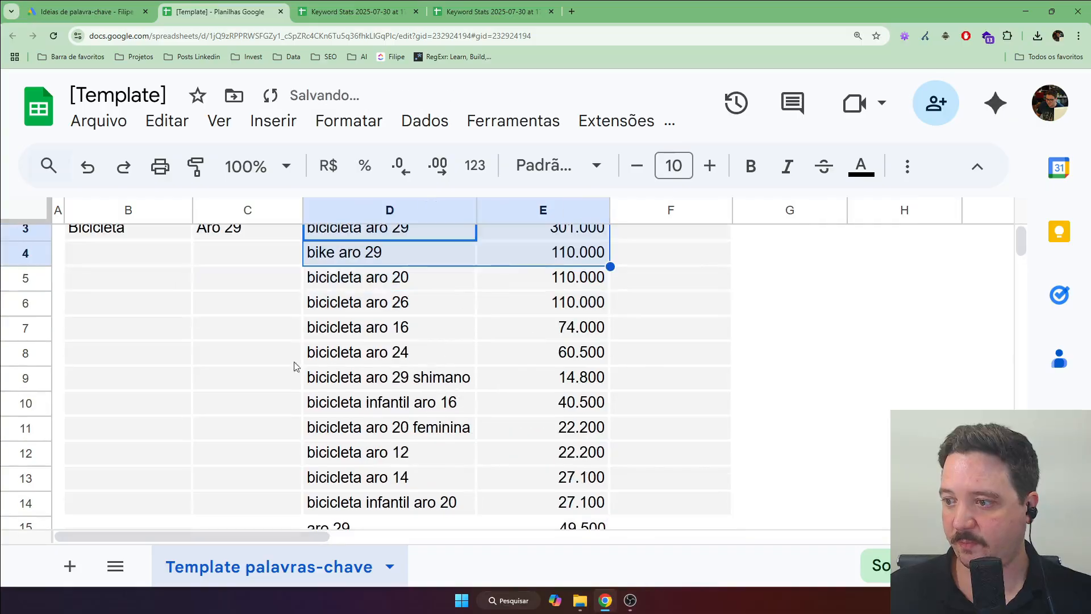
left_click(40, 386)
left_click_drag(40, 386, 71, 286)
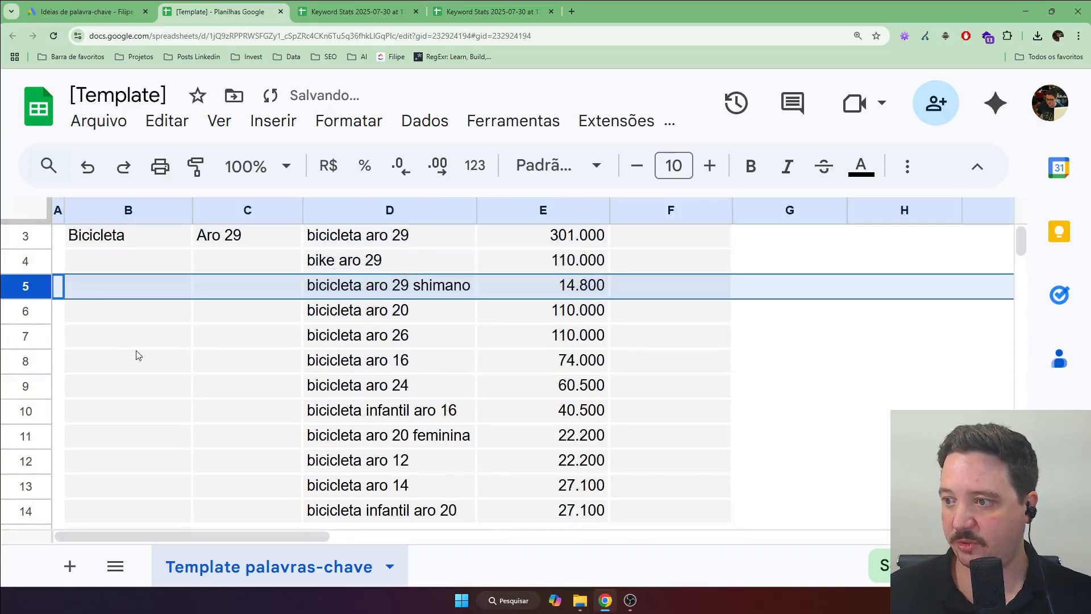
scroll(233, 403, "down", 5)
scroll(224, 377, "up", 1)
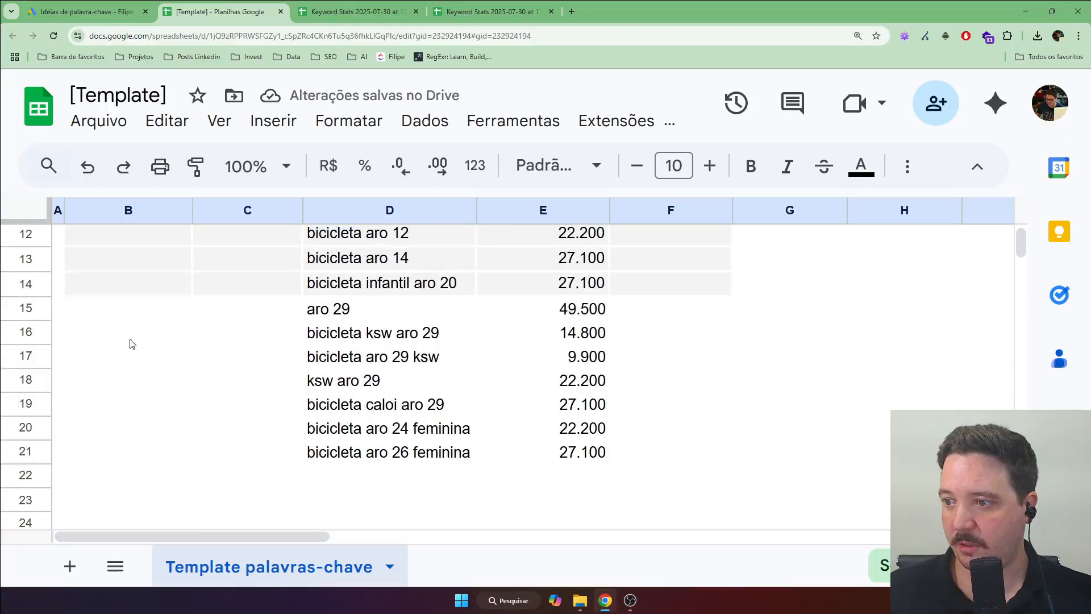
left_click(46, 332)
left_click_drag(45, 332, 128, 359)
Move the "bicicleta aro 29 ksw" and "bicicleta caloi aro 29" rows up beneath "bicicleta ksw aro 29".
scroll(128, 359, "down", 4)
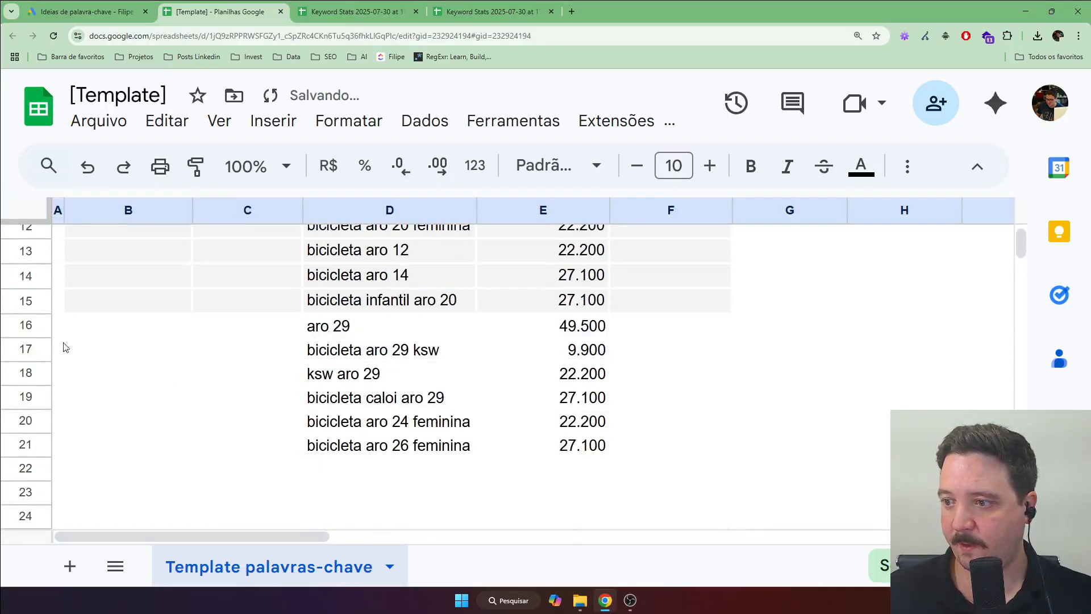
left_click(30, 358)
left_click_drag(30, 358, 126, 394)
scroll(127, 394, "down", 3)
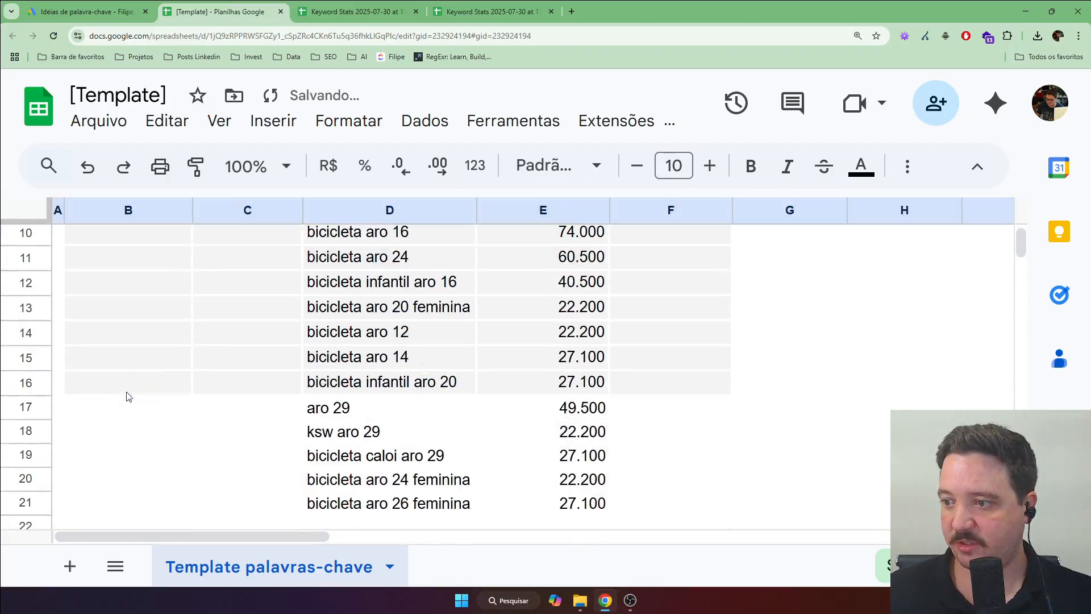
left_click(50, 455)
left_click_drag(50, 454, 164, 350)
Move the "aro 29" and "ksw aro 29" rows up beneath the "bicicleta caloi aro 29" row.
scroll(164, 349, "down", 1)
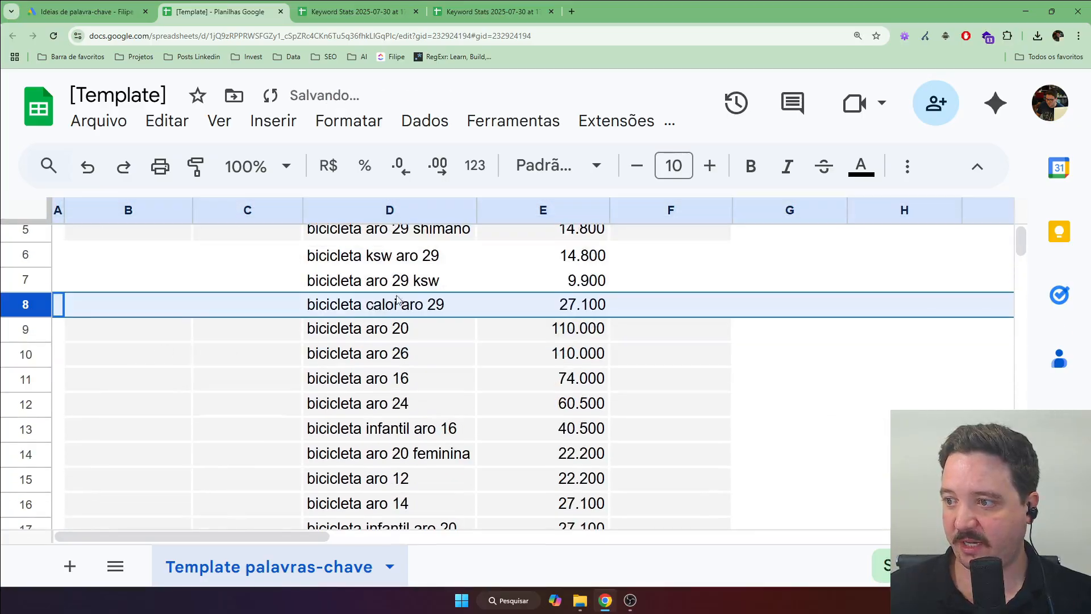
scroll(381, 255, "up", 1)
scroll(383, 313, "down", 5)
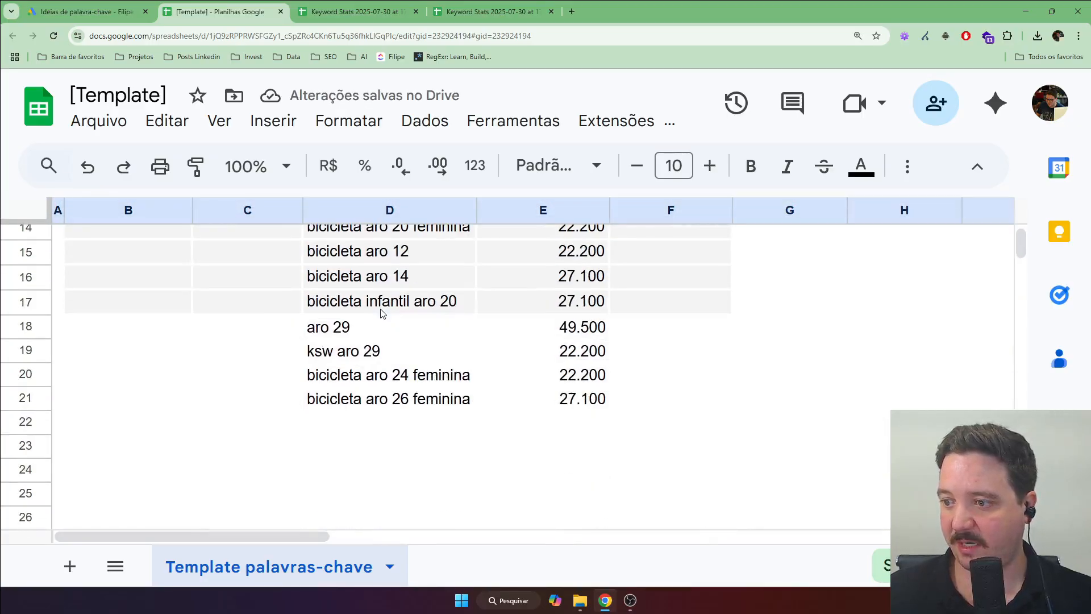
left_click_drag(25, 352, 104, 391)
left_click_drag(102, 398, 96, 407)
Copy the "Aro 29" group value down the Grupo column into rows 4 to 11.
scroll(225, 295, "up", 2)
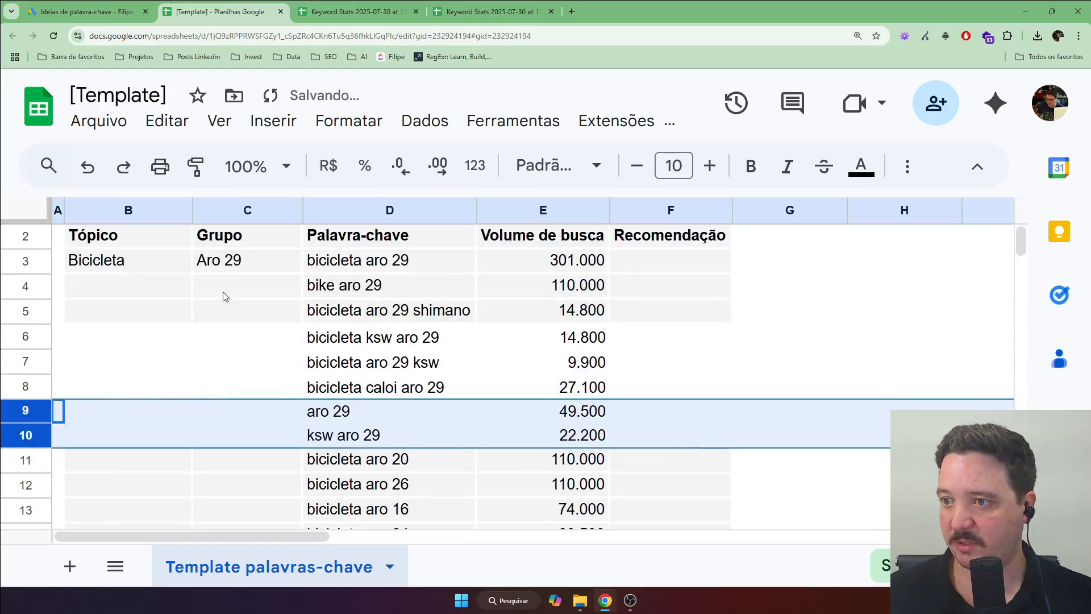
left_click(230, 260)
key("ctrl+c")
left_click_drag(238, 283, 247, 478)
key("ctrl+v")
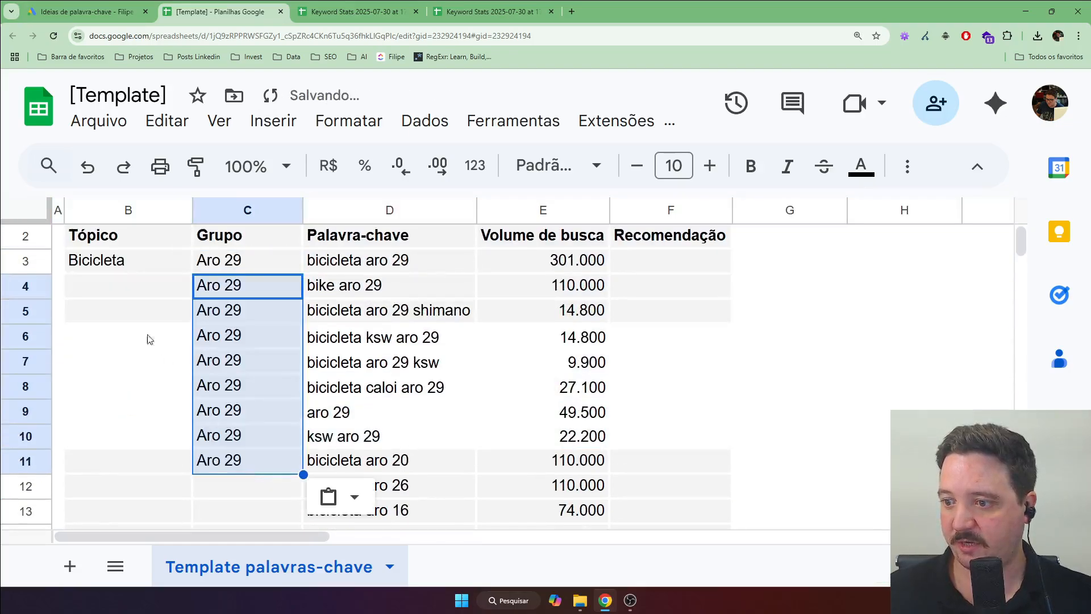
Copy the "Bicicleta" topic down the Tópico column into rows 4 to 11.
left_click(103, 255)
key("ctrl+c")
left_click_drag(124, 286, 158, 462)
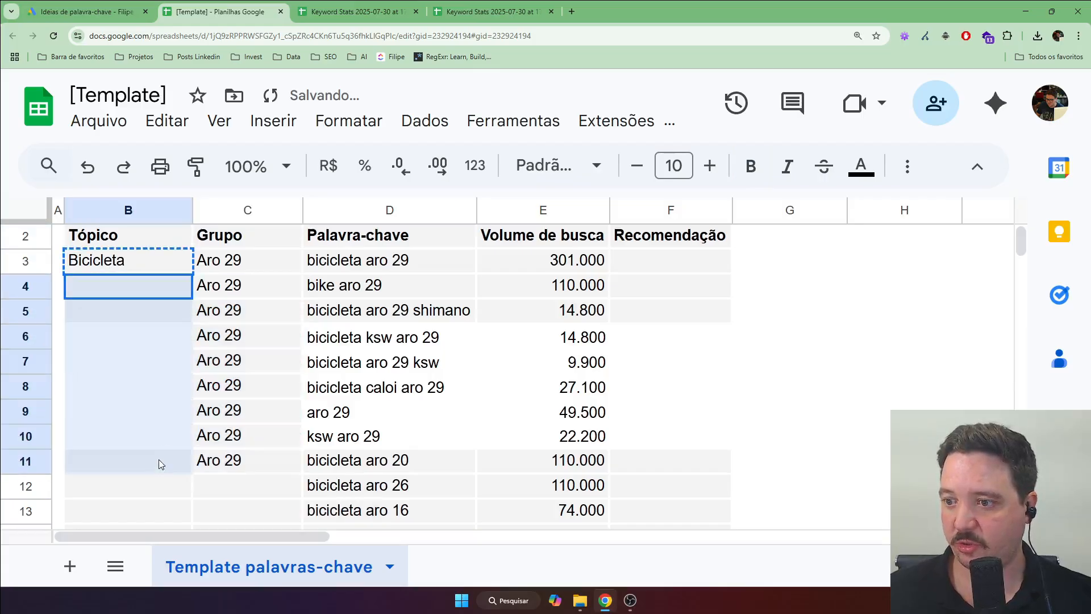
key("ctrl+v")
Apply the formatting of row 5, "bicicleta aro 29 shimano", to the unshaded Aro 29 rows below it.
left_click(369, 315)
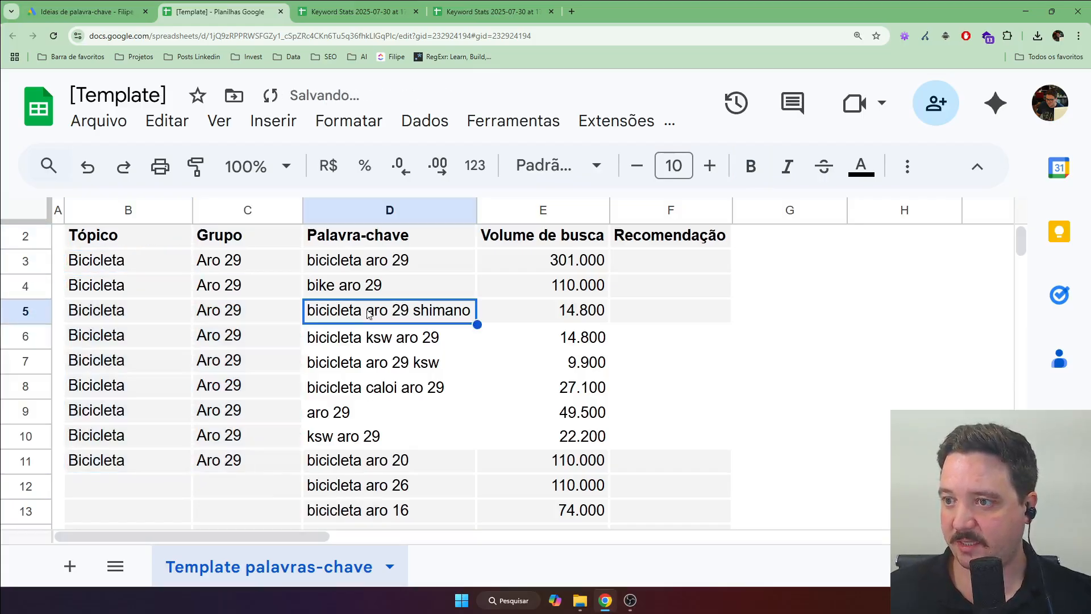
left_click(36, 312)
left_click(196, 166)
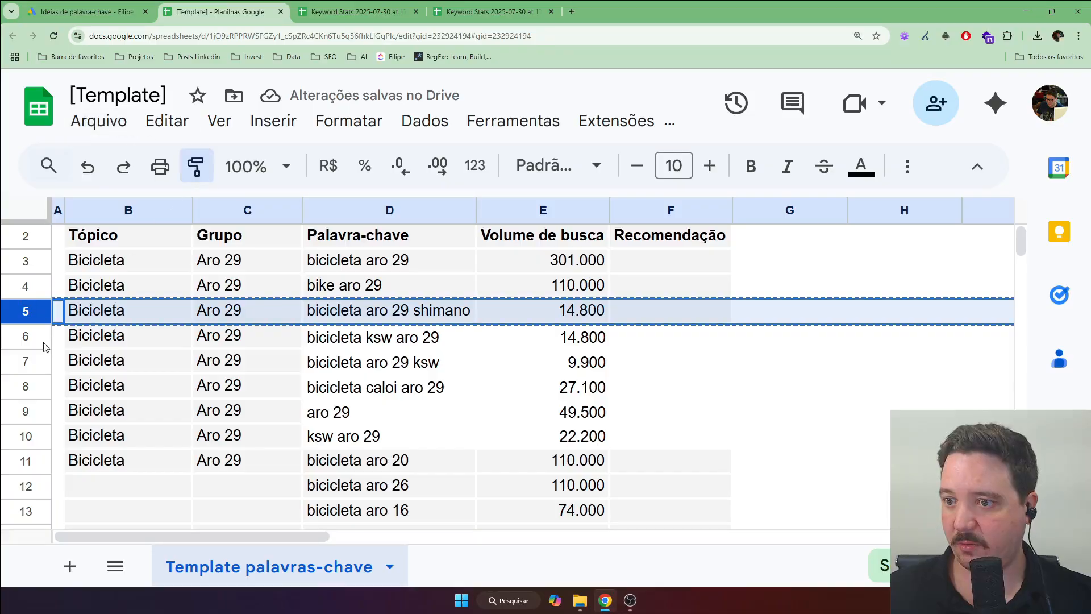
mouse_move(34, 336)
left_mouse_down()
mouse_move(39, 540)
mouse_move(75, 416)
left_mouse_up()
Clear the contents of all rows from row 11 down, keeping only the Aro 29 keywords.
scroll(60, 413, "down", 1)
key("Delete")
scroll(270, 358, "up", 10)
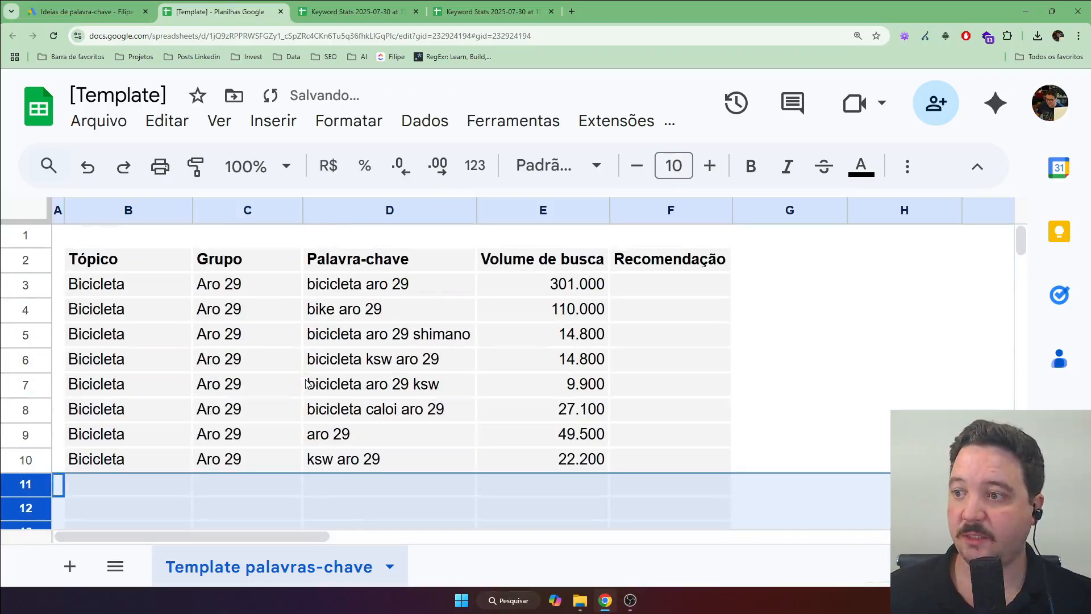
Widen the Recomendação column.
left_click(696, 344)
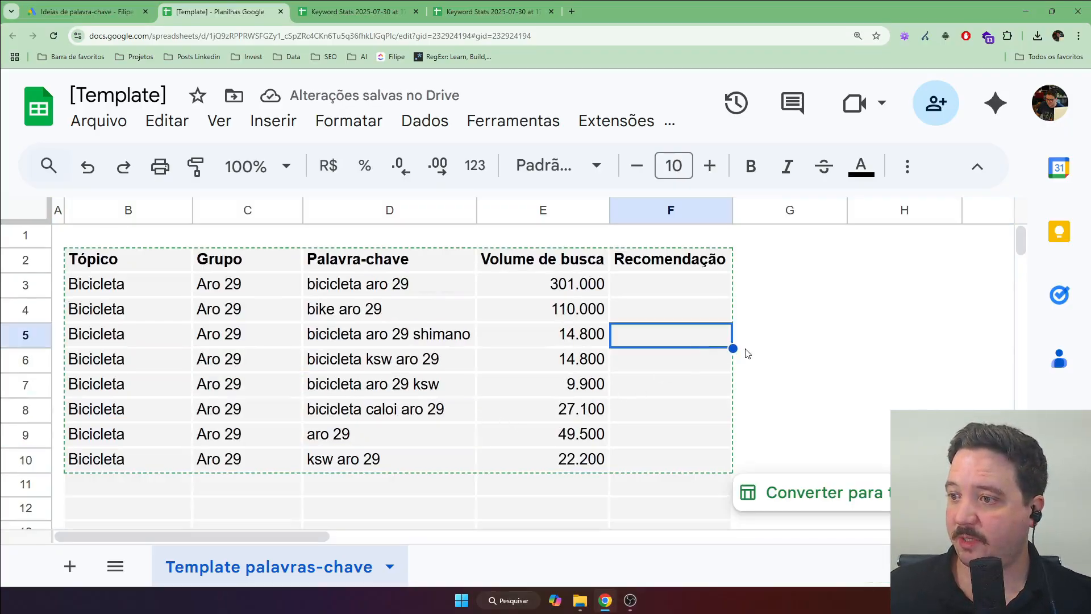
left_click_drag(733, 210, 800, 211)
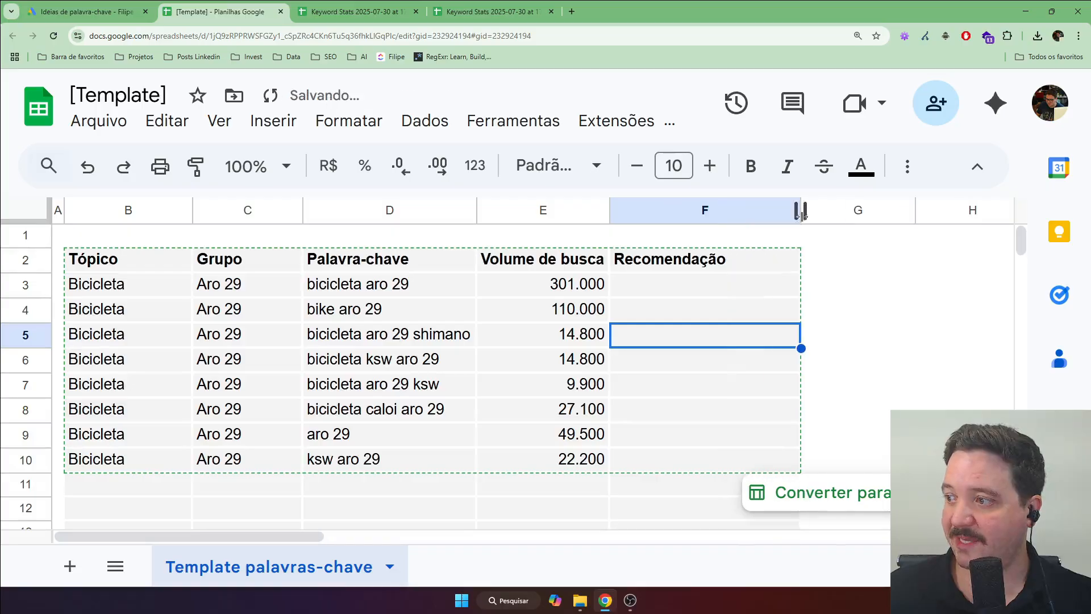
left_click(912, 295)
Review the Aro 29 group values and the whole keyword table from Tópico to Recomendação.
left_click_drag(210, 292, 250, 453)
left_click(393, 435)
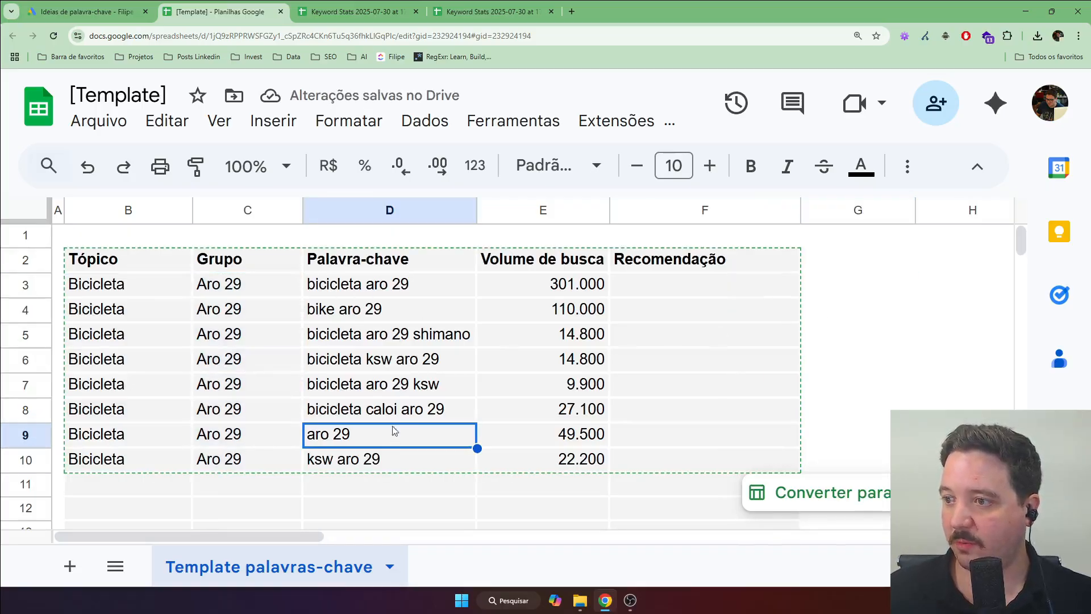
left_click_drag(183, 262, 643, 458)
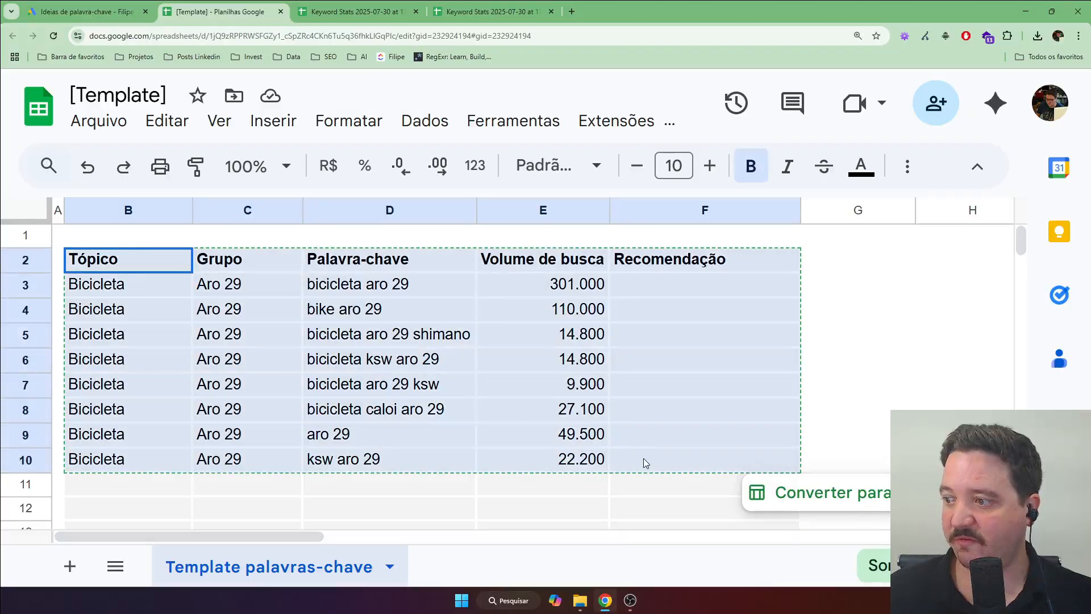
left_click(643, 458)
left_click(384, 363)
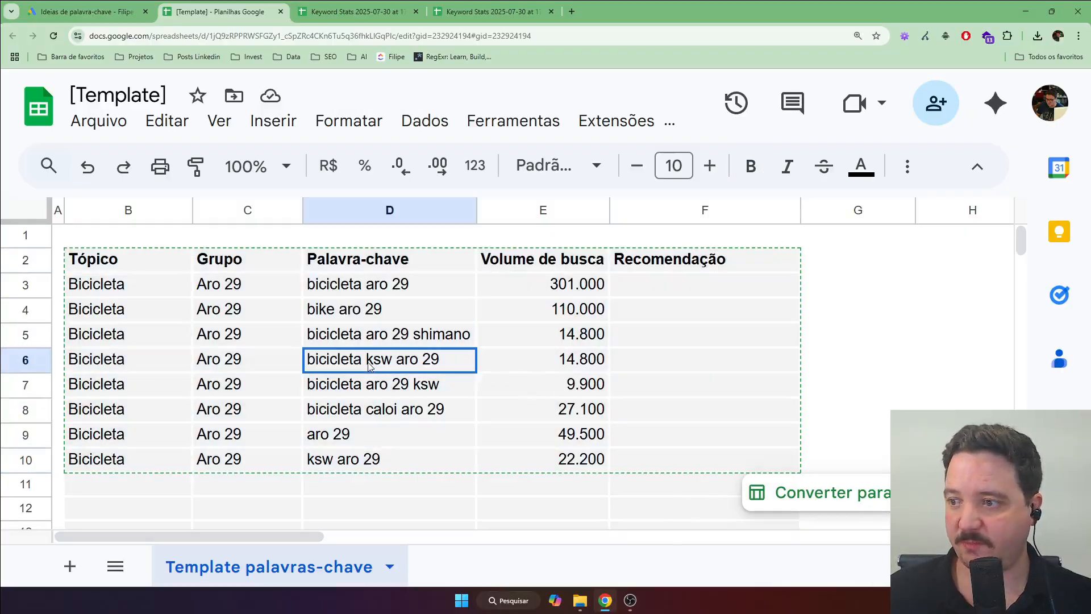
left_click(184, 294)
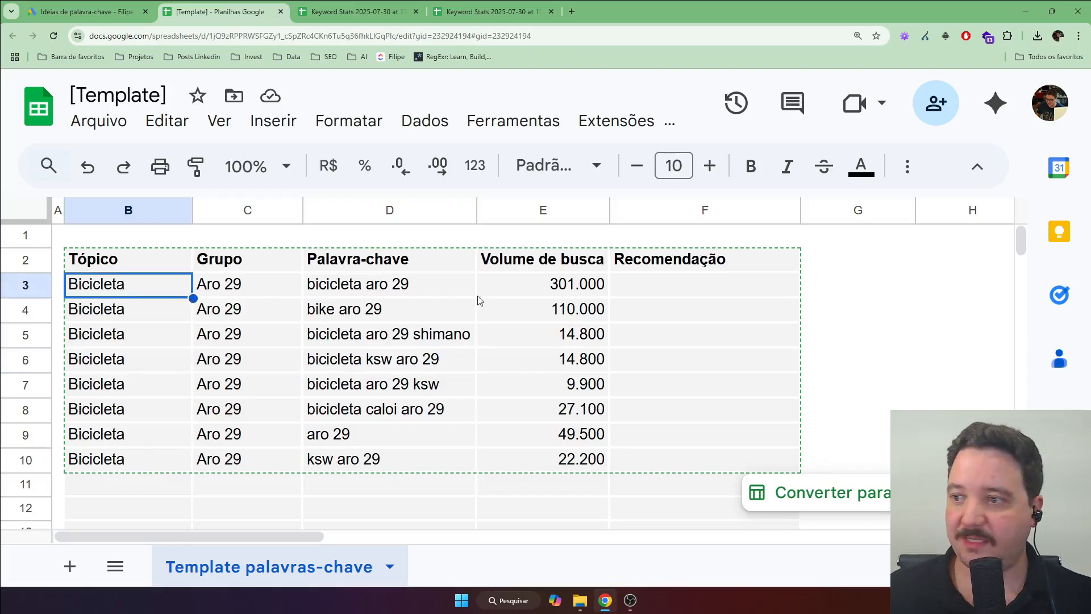
Narrow the Grupo column around its contents and review the keywords "bicicleta aro 29" and "bike aro 29".
double_click(303, 210)
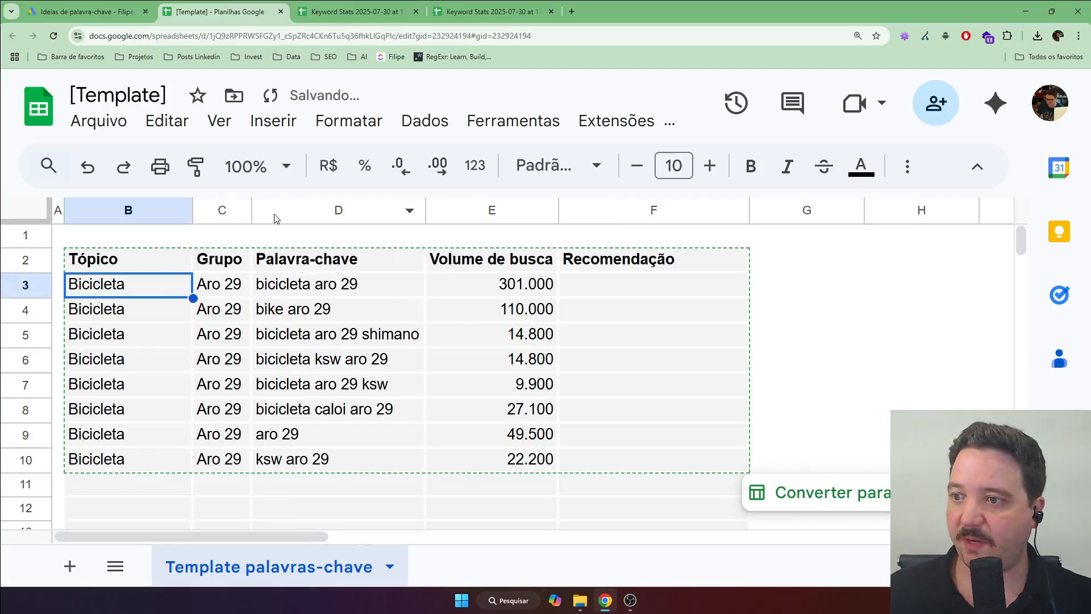
left_click_drag(219, 291, 219, 333)
left_click(318, 459)
left_click(341, 317)
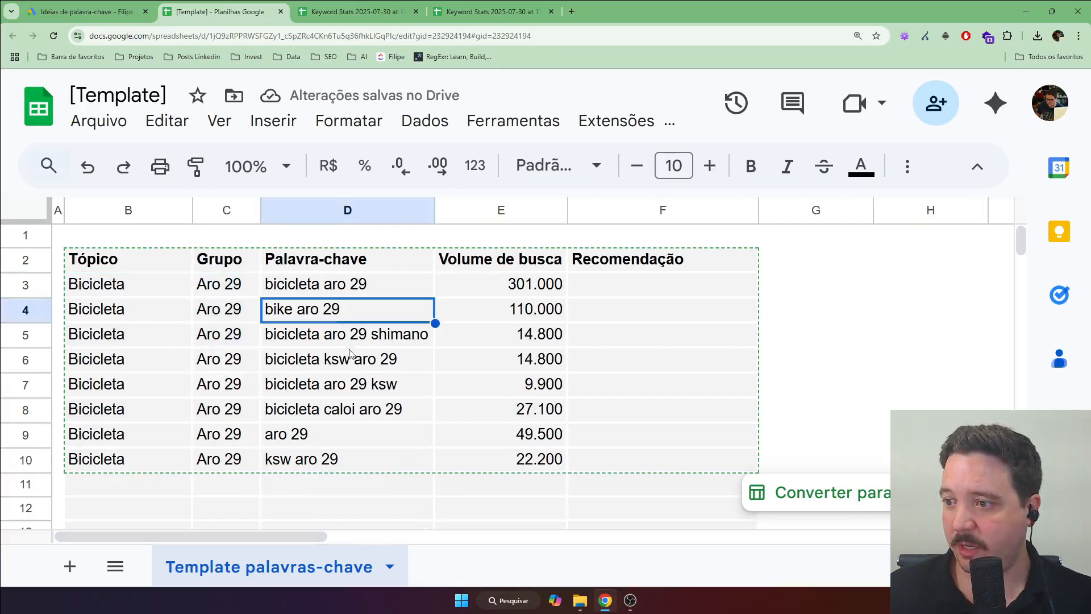
left_click_drag(340, 287, 348, 307)
left_click(335, 288)
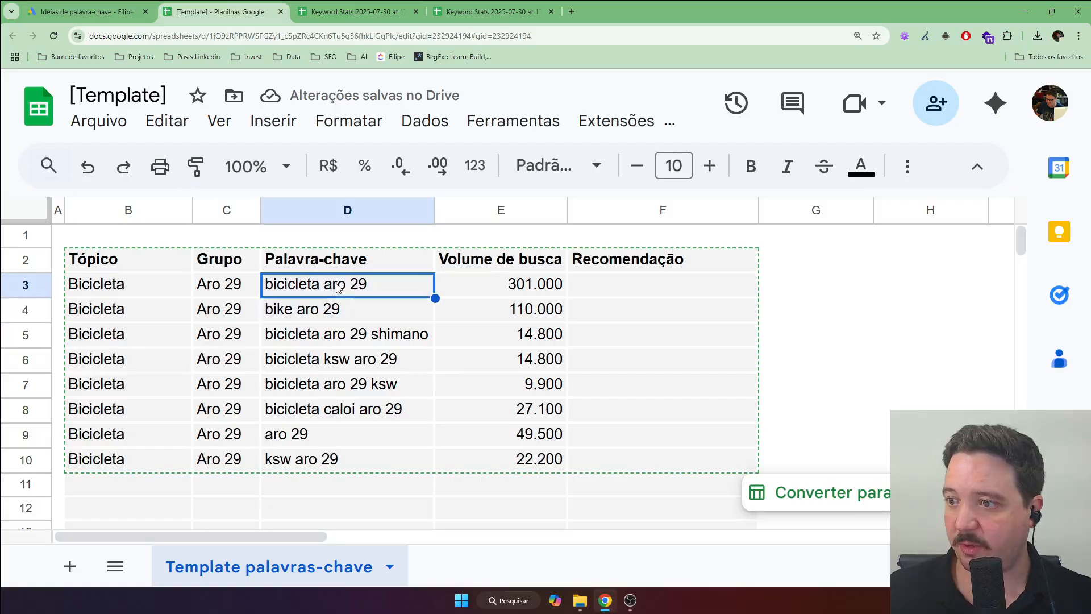
left_click(357, 318)
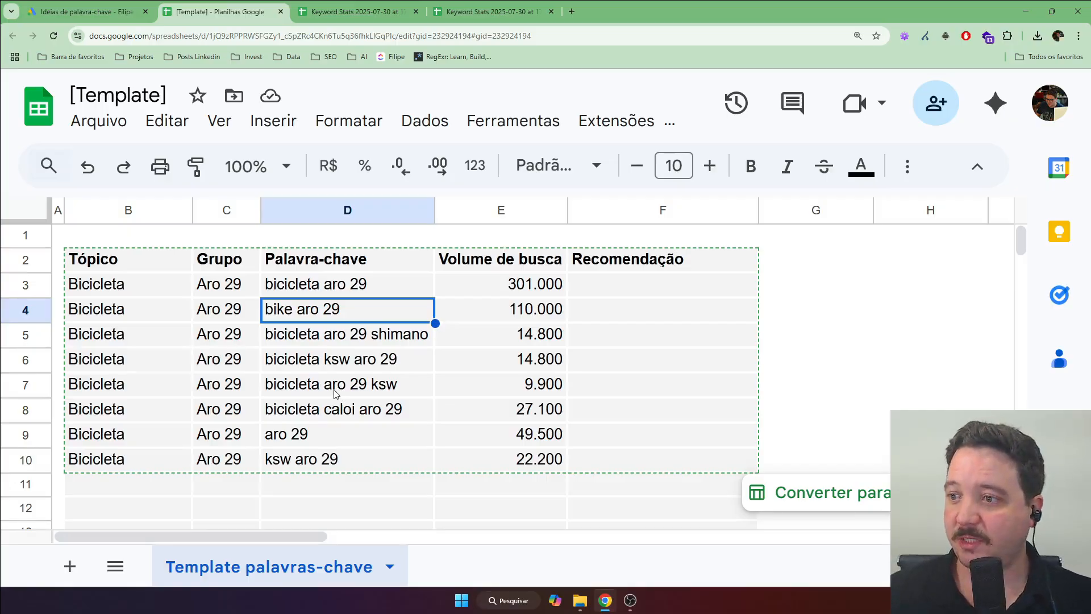
Search Google for the copied keyword "bicicleta aro 29" in a new incognito window and look through the results.
left_click(343, 286)
key("ctrl+c")
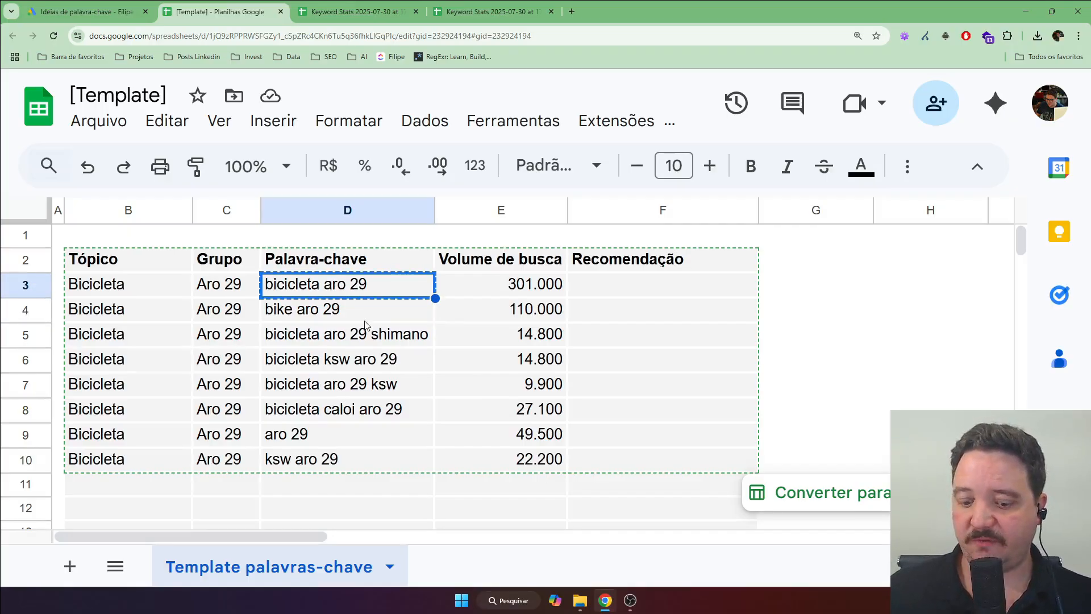
key("ctrl+shift+n")
key("ctrl+v")
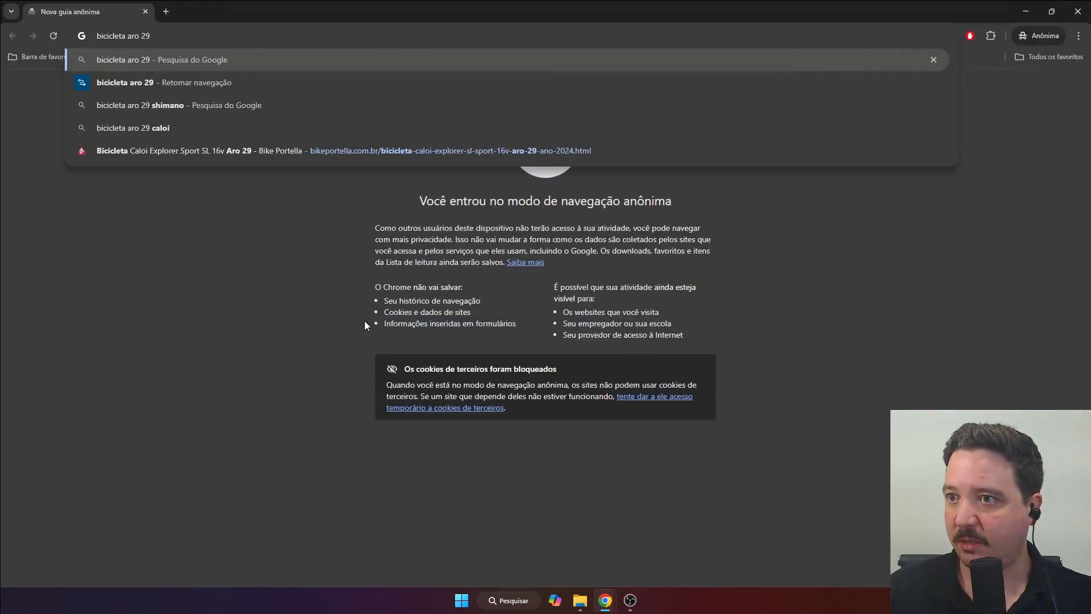
key("Return")
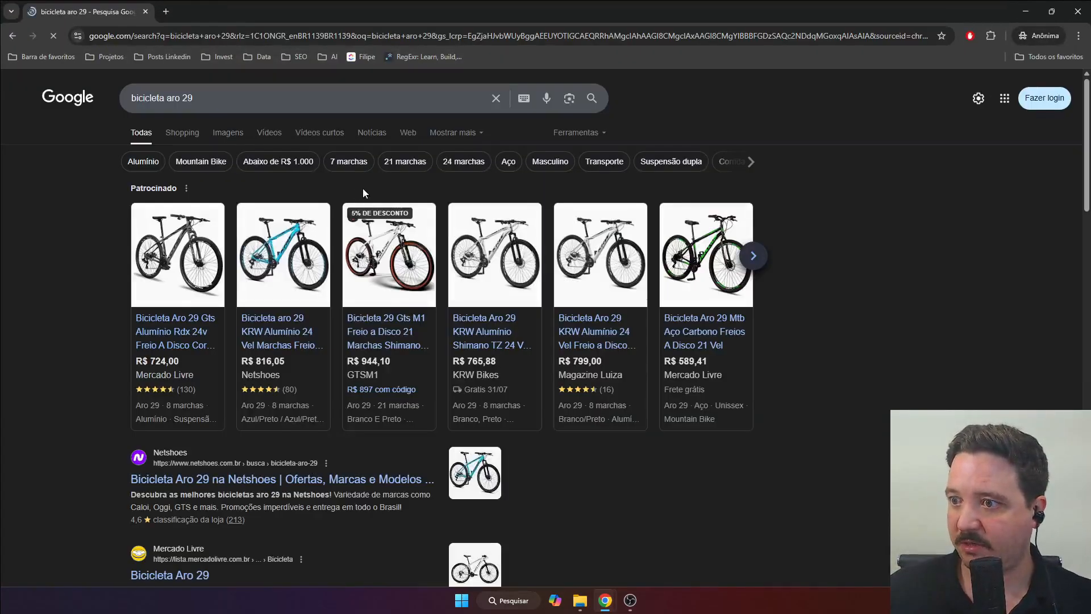
scroll(104, 327, "down", 6)
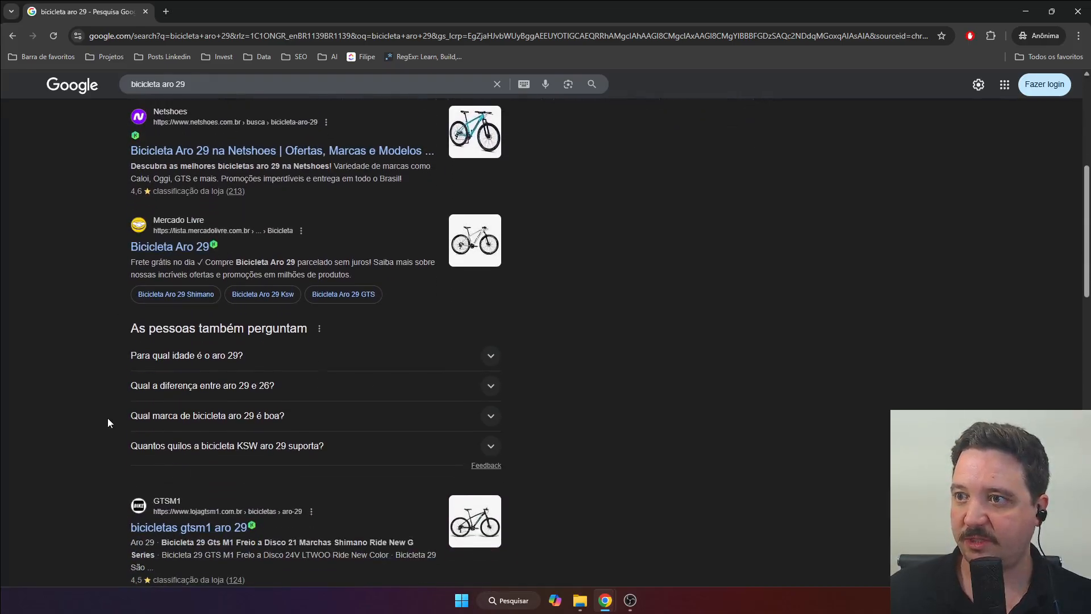
Copy the keyword "bike aro 29" from the sheet, search Google for it in another incognito window and look through the results.
key("alt+Tab")
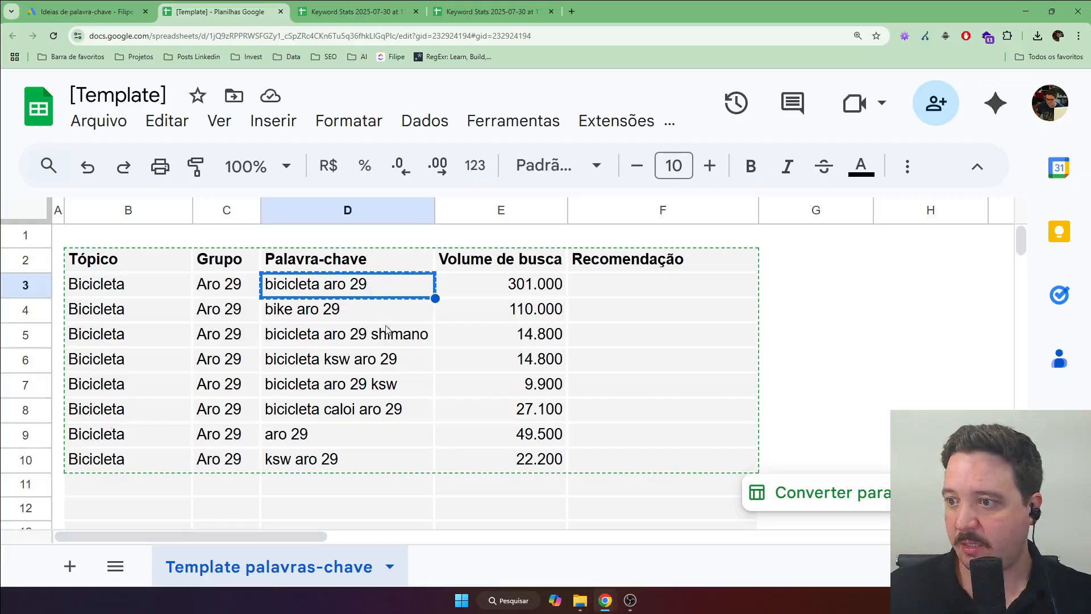
left_click(353, 312)
key("alt+Tab")
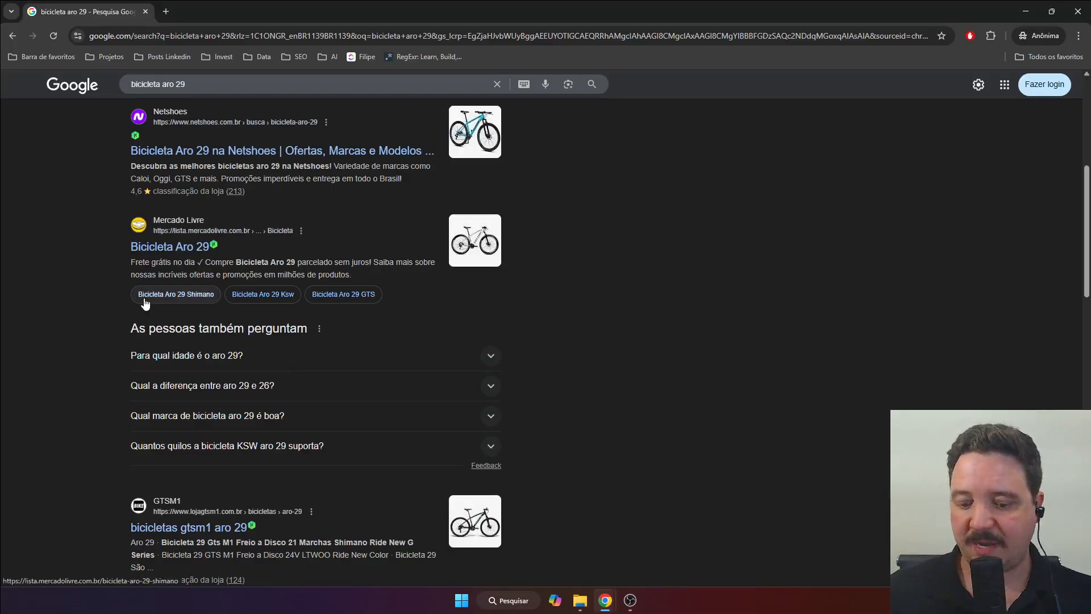
key("ctrl+shift+n")
key("ctrl+v")
key("Return")
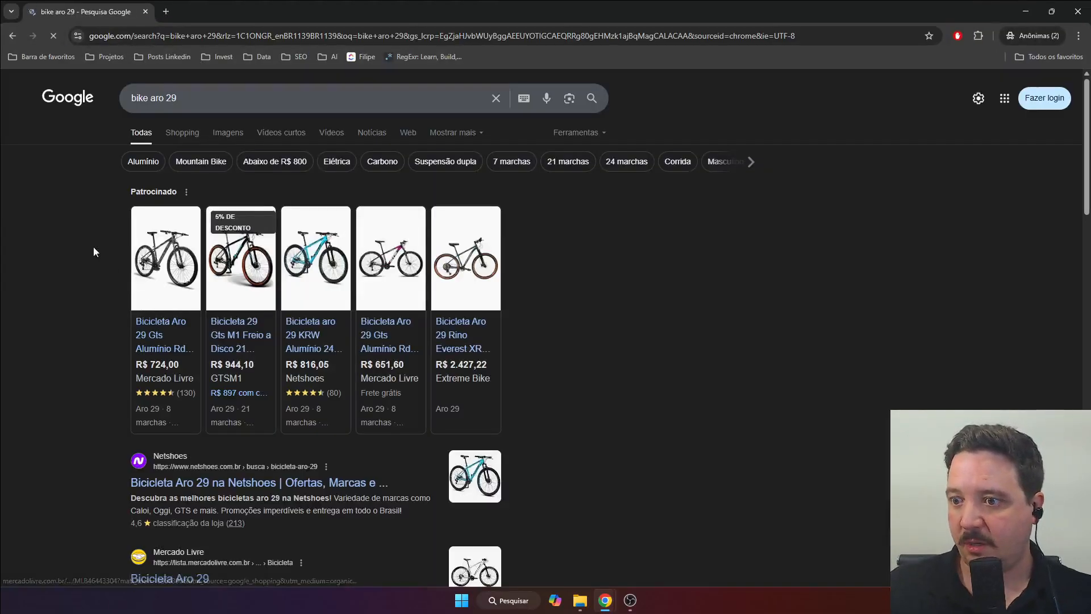
scroll(86, 255, "down", 5)
scroll(252, 196, "down", 2)
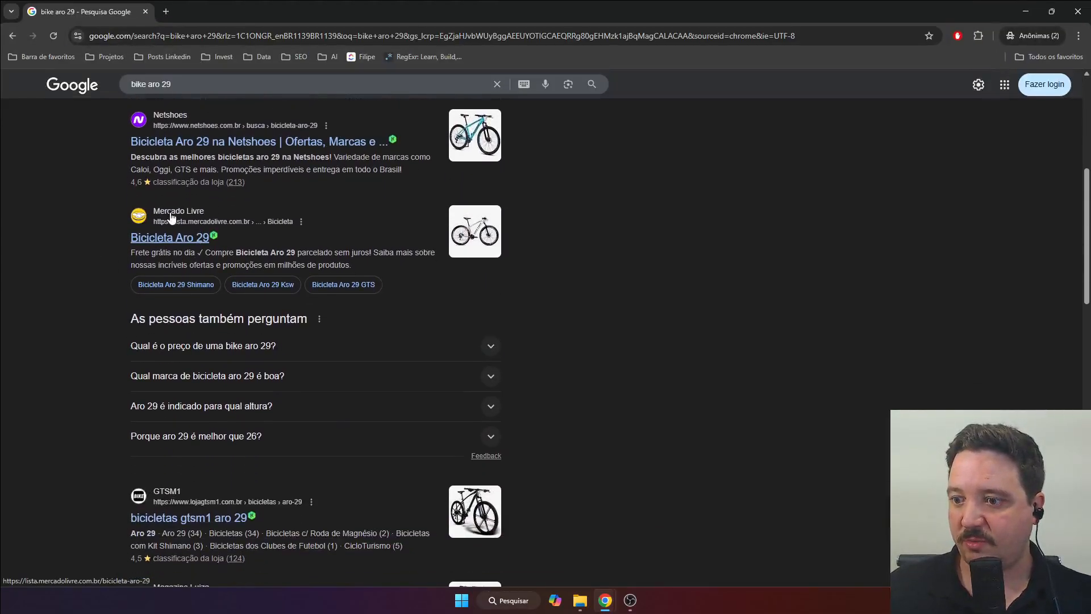
scroll(192, 451, "up", 1)
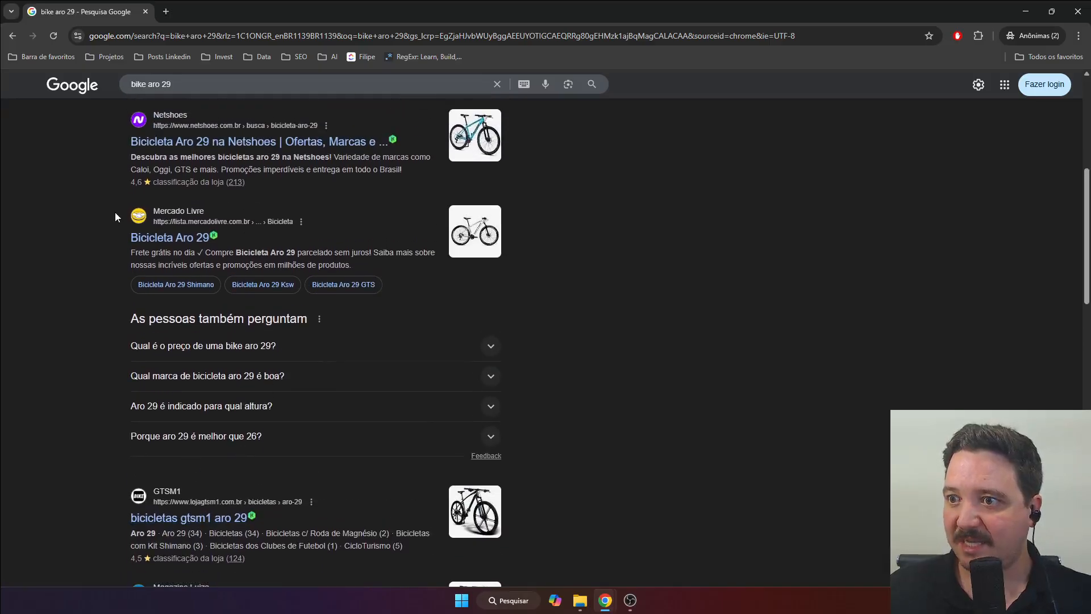
Compare the Google results and related questions for "bicicleta aro 29" and "bike aro 29".
key("alt+Tab")
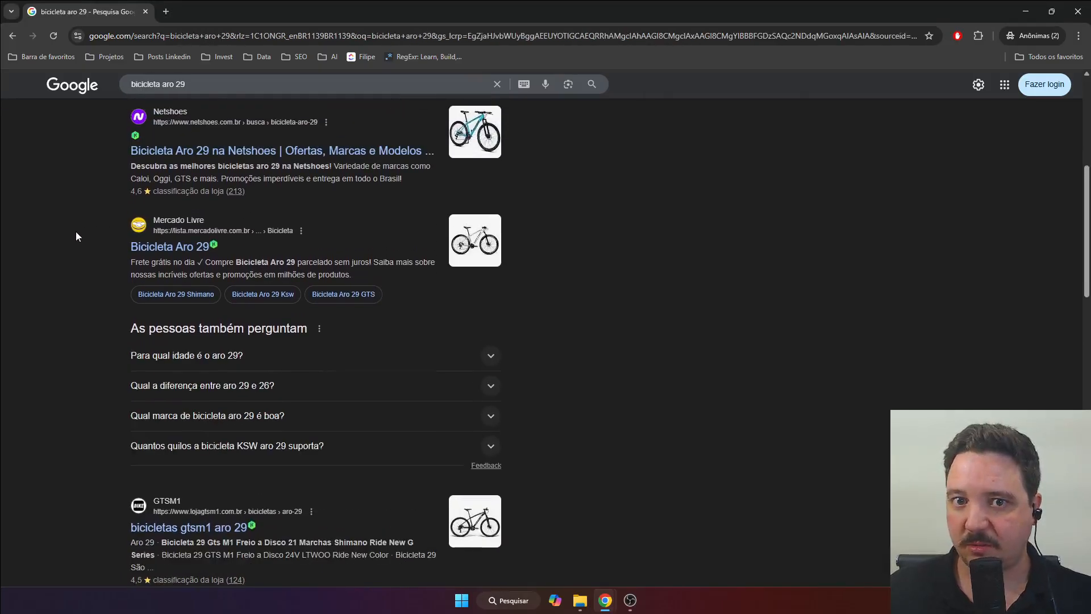
key("alt+Tab")
key("alt+Tab")
key("alt+Tab")
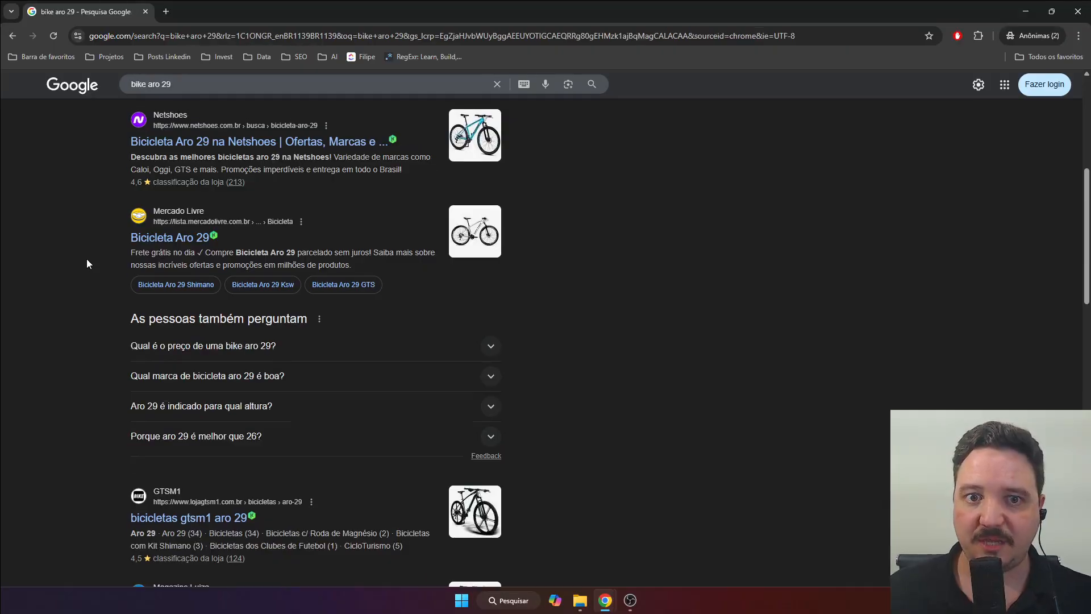
key("alt+Tab")
key("alt+Tab")
key("alt+Tab")
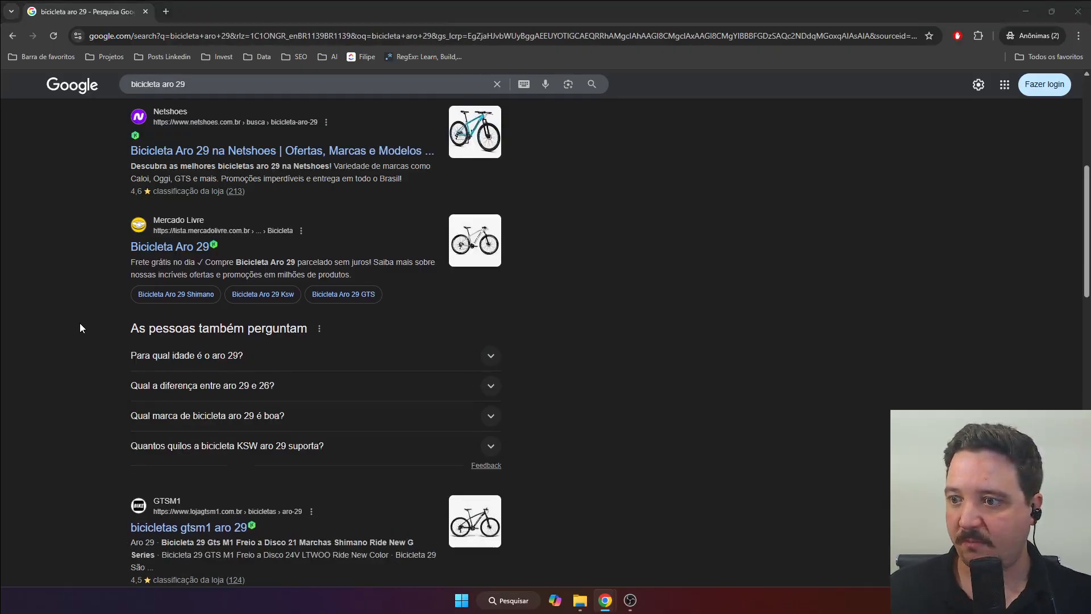
key("alt+Tab")
left_click_drag(85, 326, 438, 441)
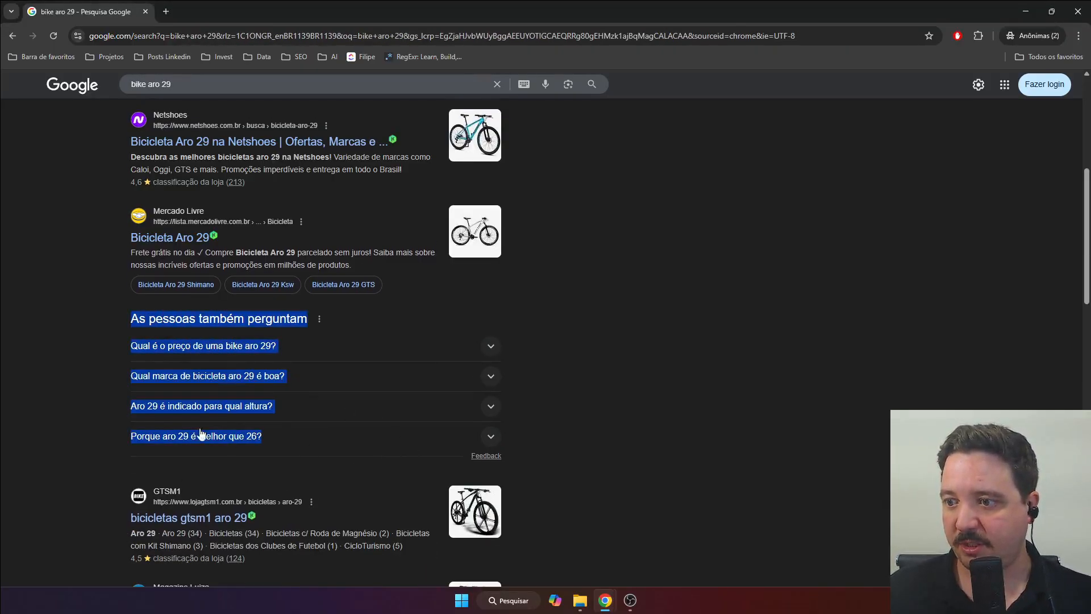
left_click(55, 324)
scroll(57, 330, "down", 5)
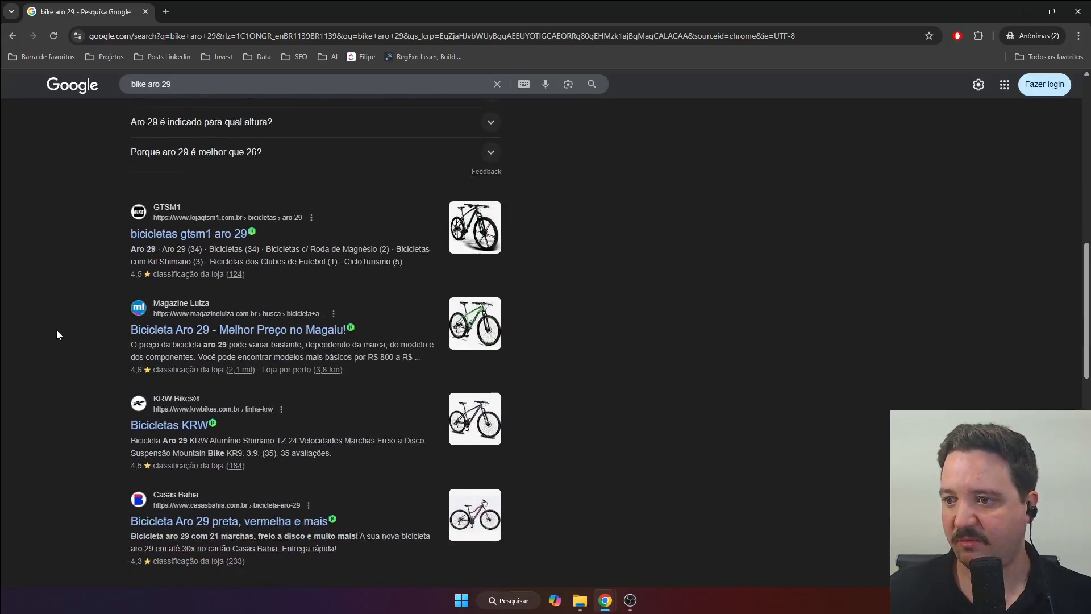
scroll(57, 329, "up", 5)
scroll(56, 334, "up", 5)
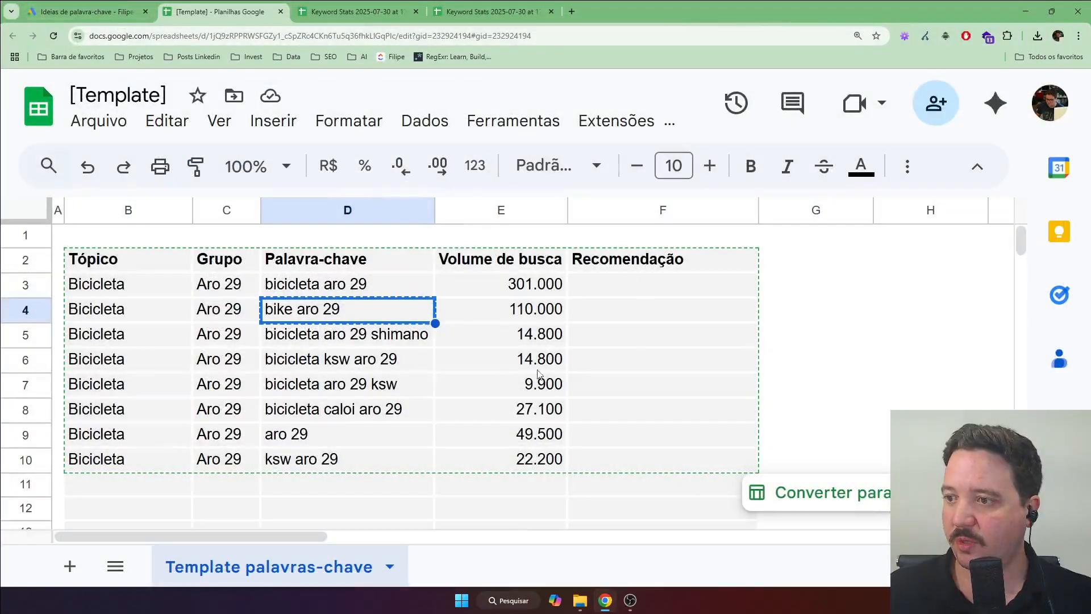
Back in the template sheet, insert an empty row above "bicicleta aro 29 shimano" to separate the first two keywords.
left_click(496, 386)
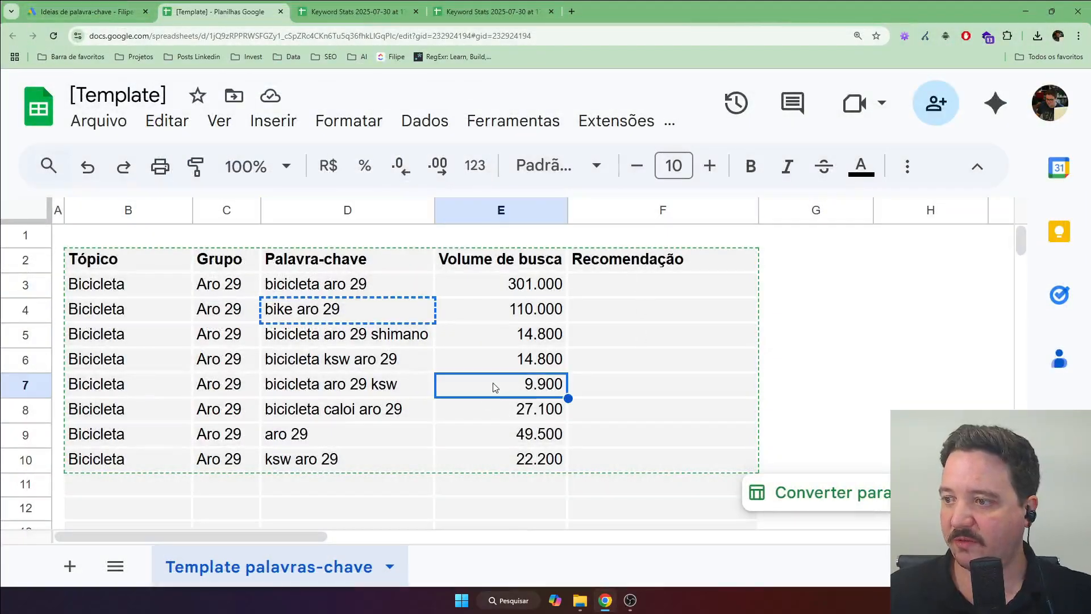
left_click(34, 334)
right_click(34, 335)
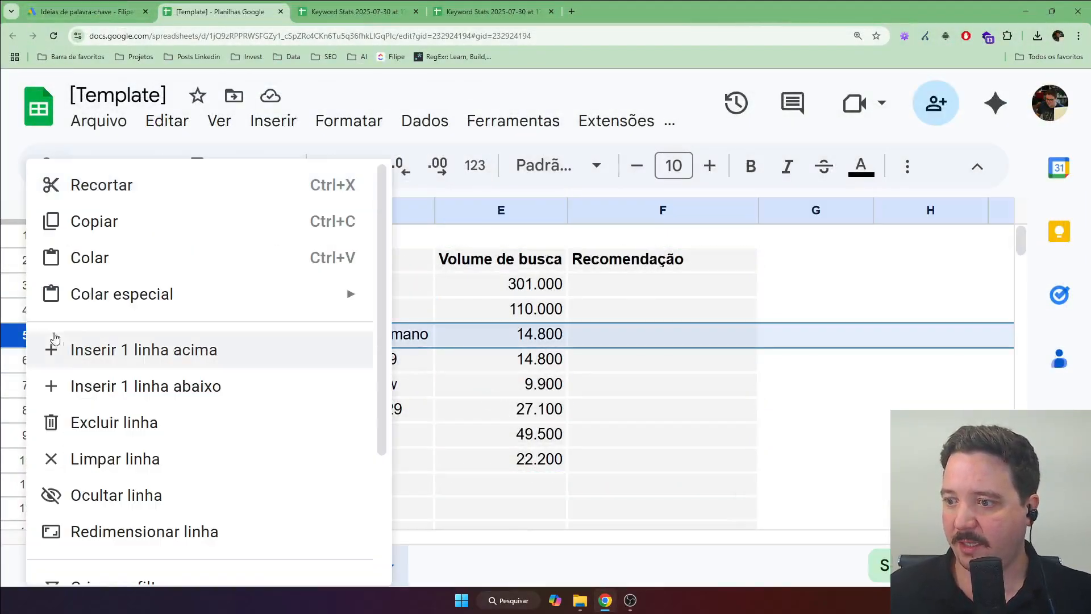
left_click(56, 339)
left_click(653, 409)
Merge the two Recomendação cells beside "bicicleta aro 29" and "bike aro 29" into one.
left_click_drag(341, 284, 351, 310)
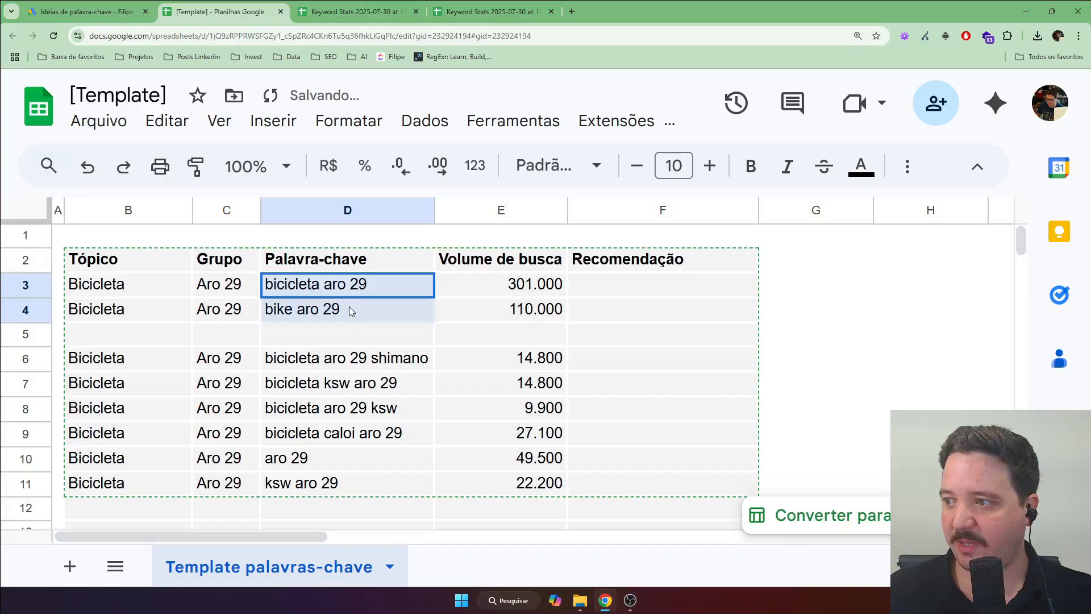
mouse_move(625, 287)
left_mouse_down()
mouse_move(629, 304)
mouse_move(618, 299)
left_mouse_up()
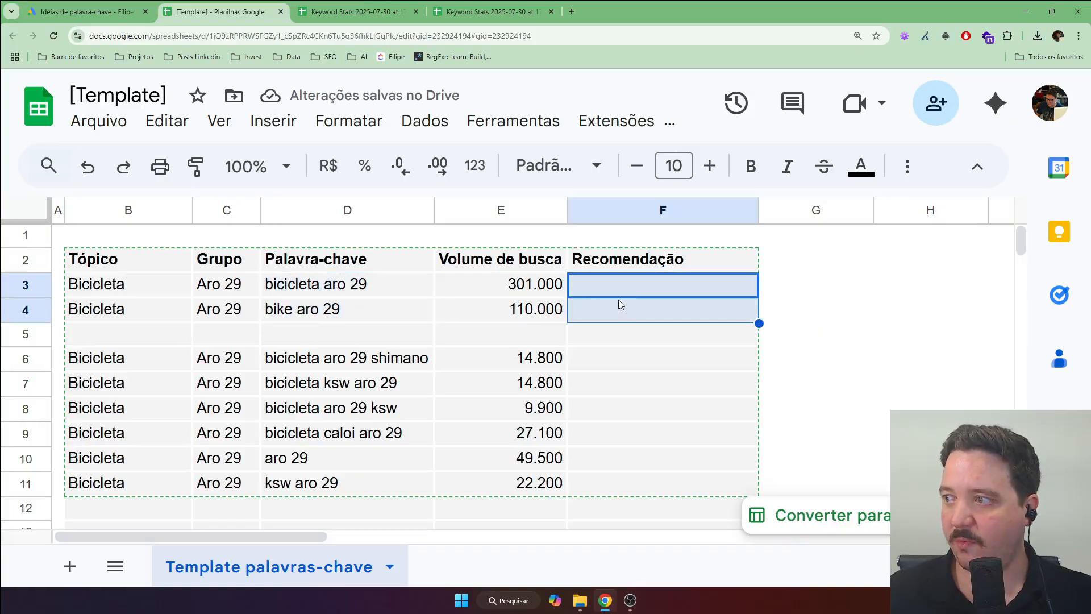
left_click(908, 167)
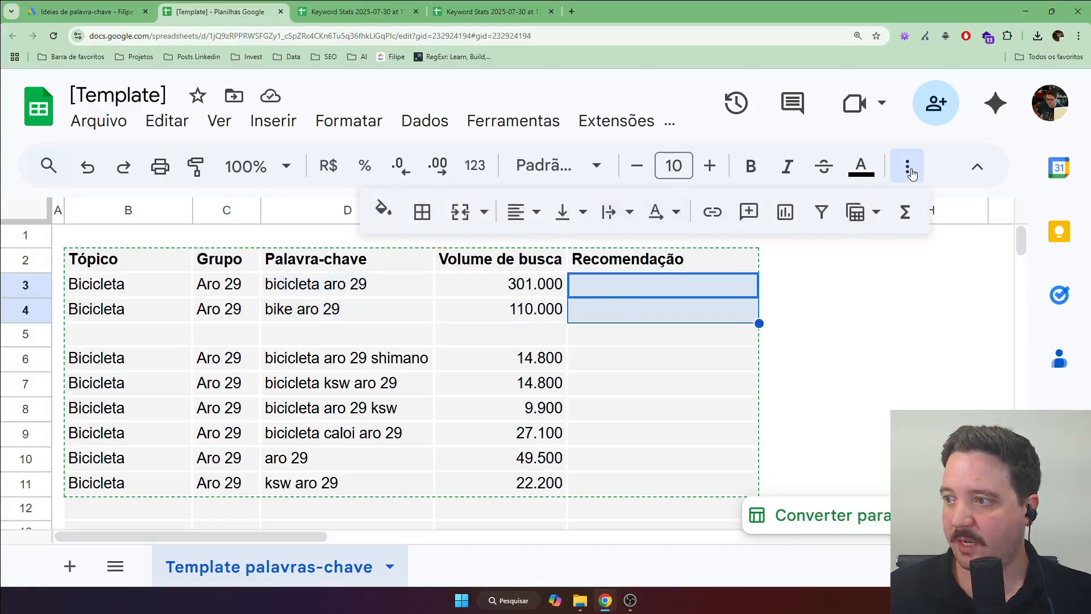
left_click(461, 212)
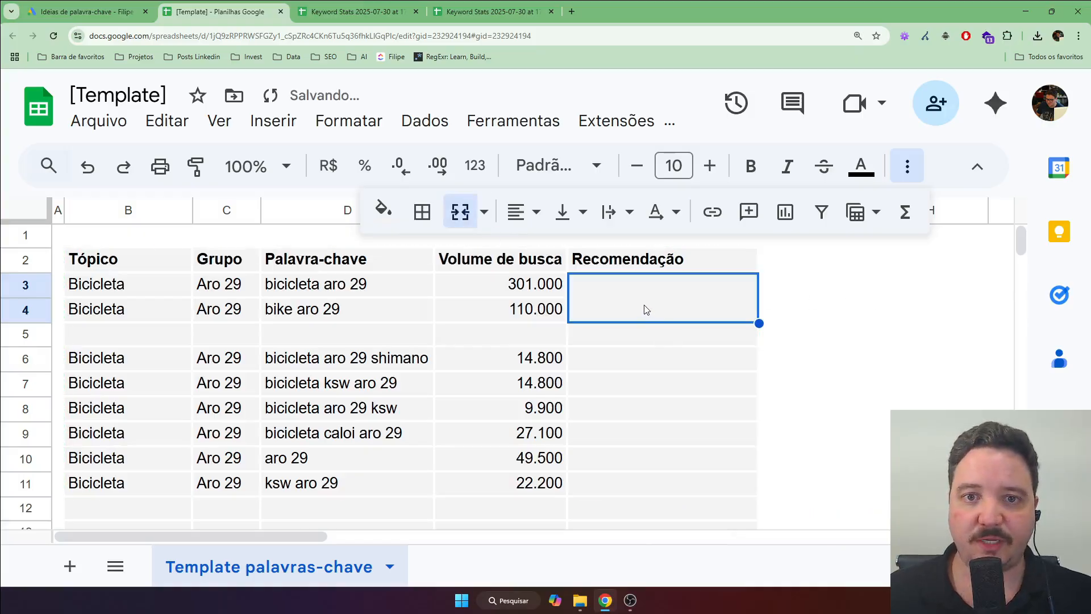
Enter the recommendation "Criar página aro 29" in the merged Recomendação cell.
double_click(646, 310)
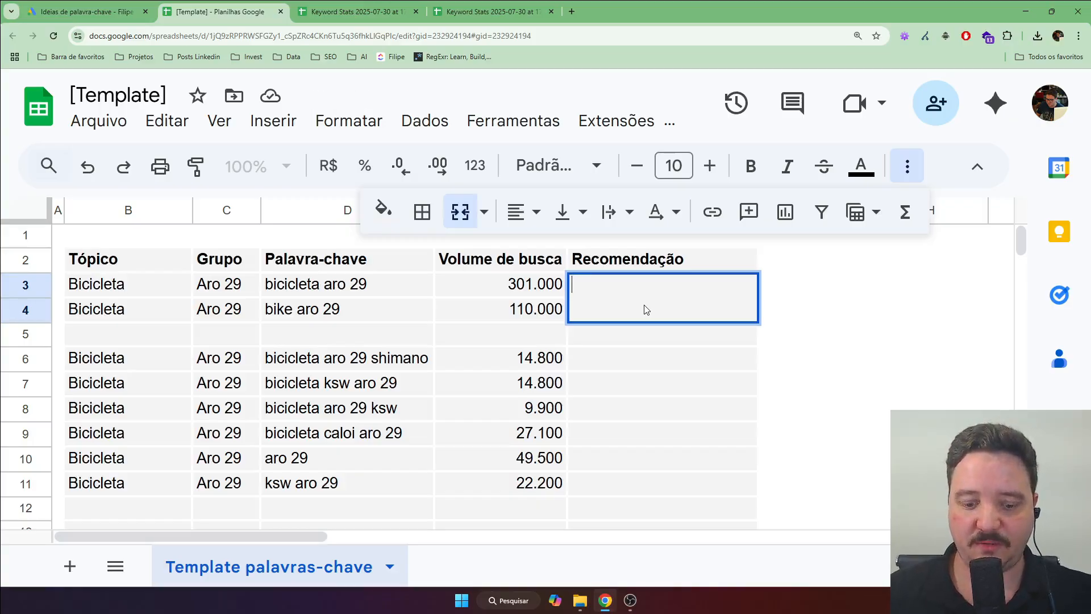
type("Criar página ")
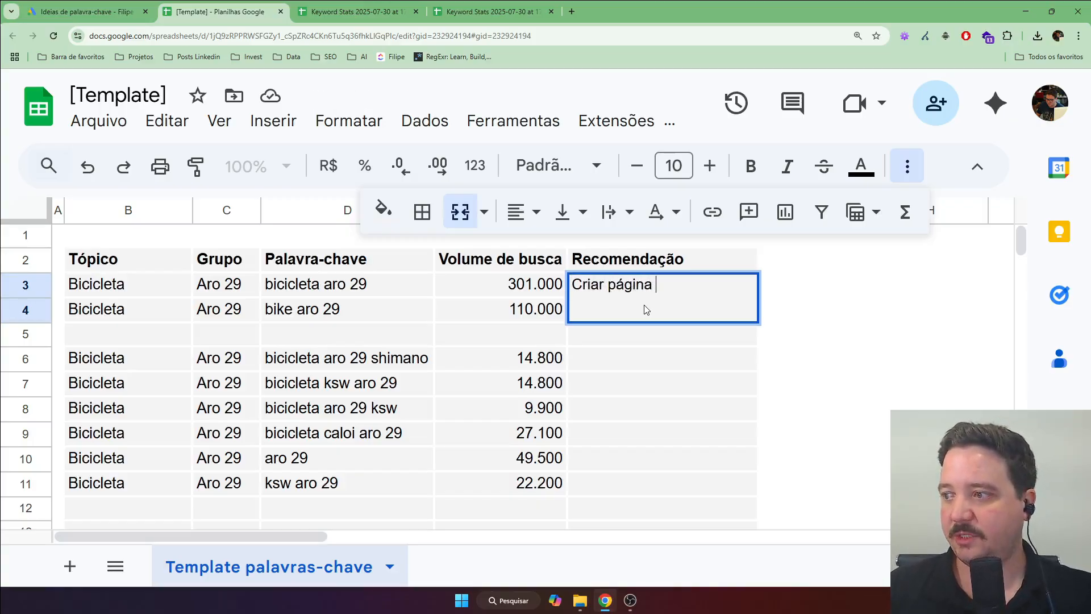
type("aro 29")
key("Return")
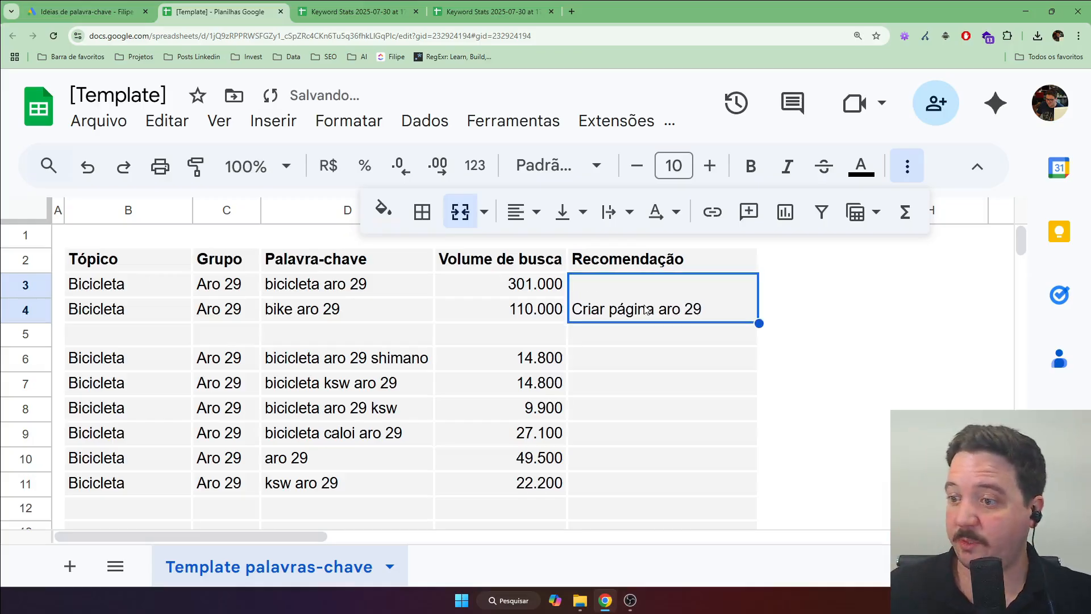
scroll(432, 368, "down", 1)
scroll(434, 365, "up", 1)
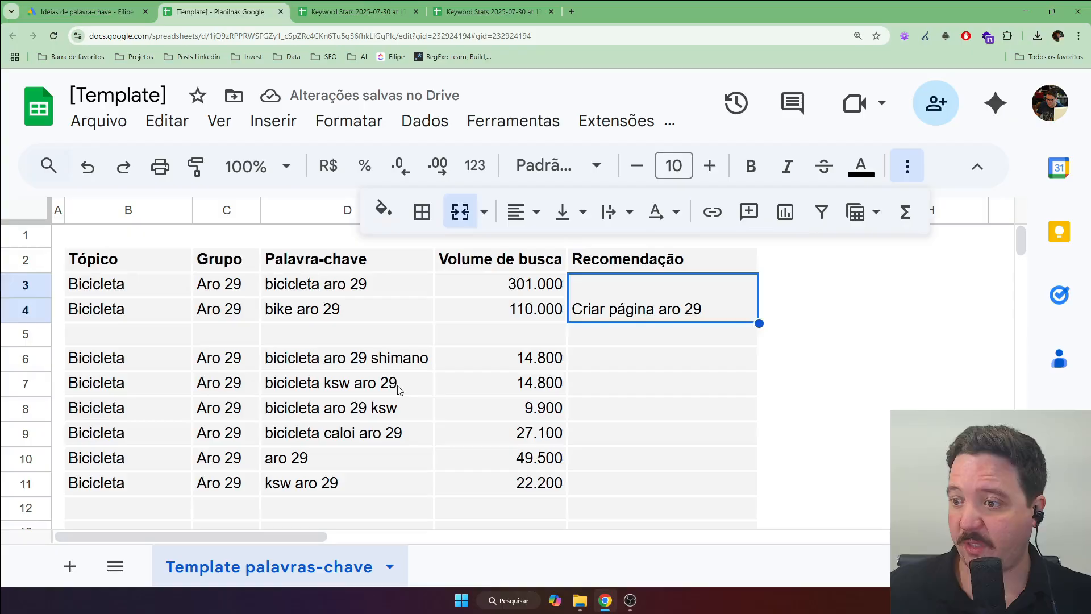
Move the three ksw keyword rows together above "bicicleta aro 29 shimano", with "ksw aro 29" as the last of them.
left_click_drag(400, 390, 400, 403)
left_click(36, 390)
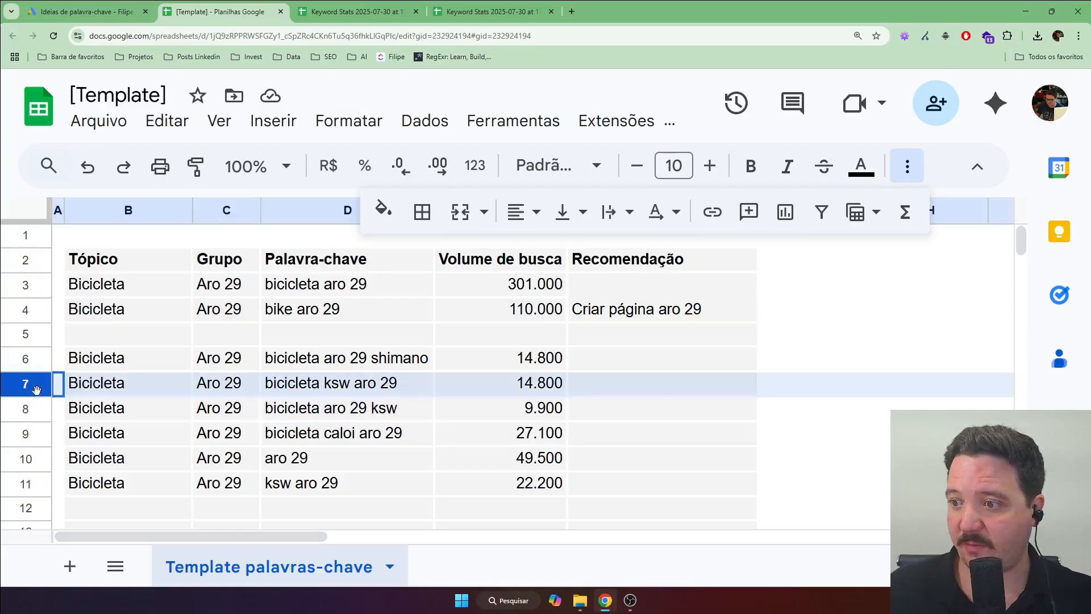
left_click_drag(36, 390, 50, 355)
scroll(97, 408, "down", 1)
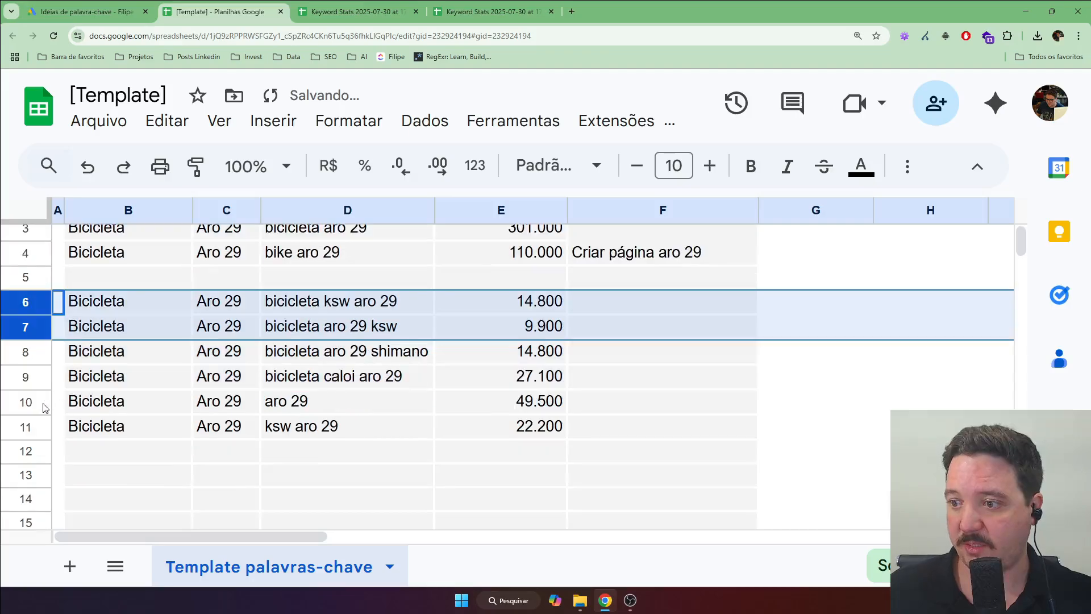
left_click(39, 426)
left_click_drag(40, 426, 56, 355)
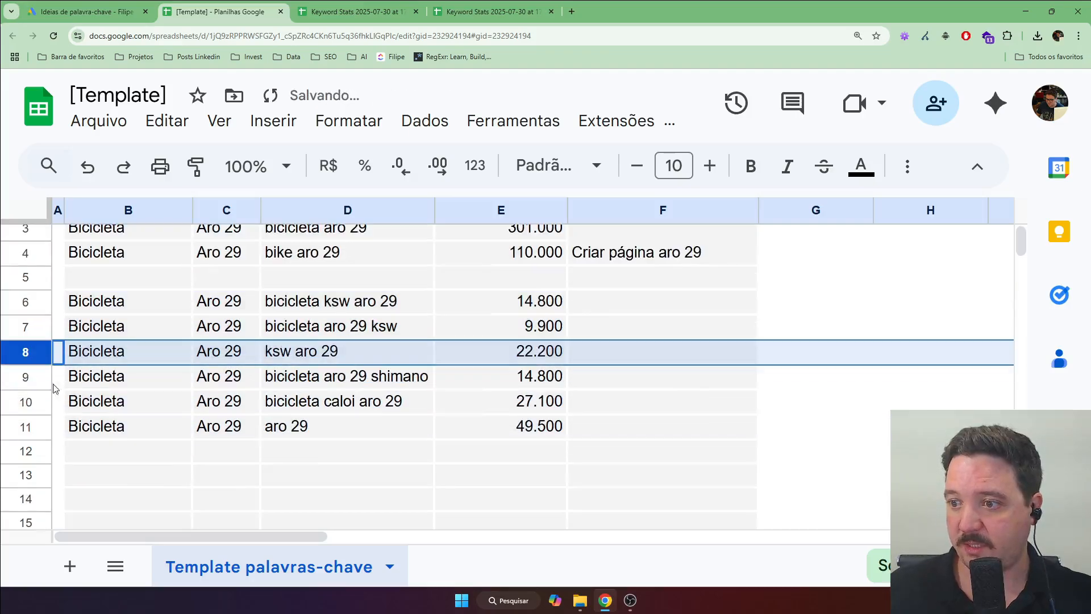
Insert an empty row below the ksw keywords and reduce the height of the empty row 5.
left_click(44, 381)
right_click(45, 381)
left_click(137, 348)
left_click(613, 506)
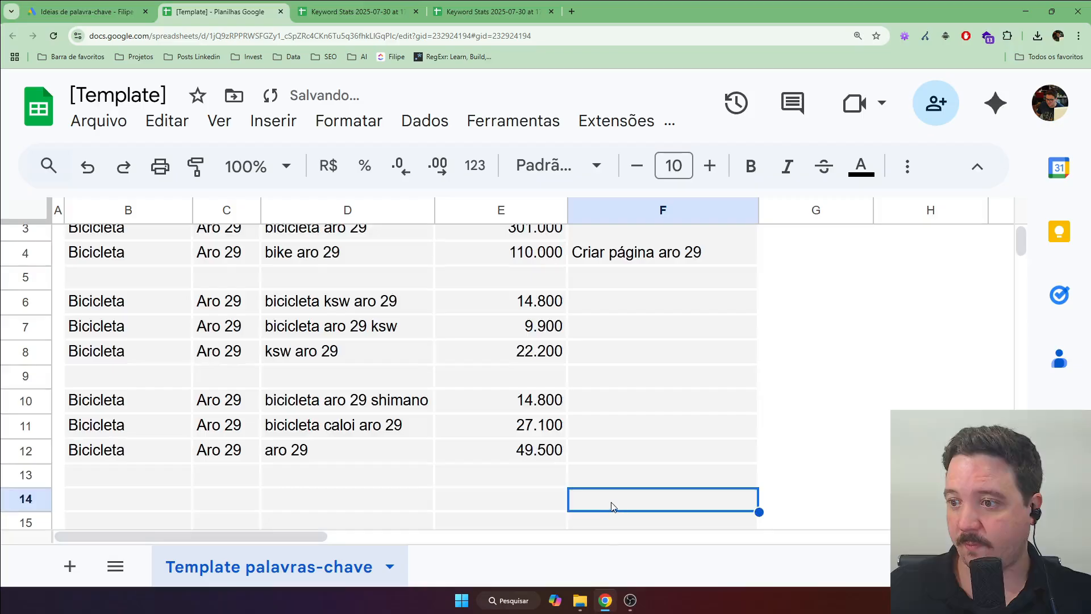
scroll(574, 493, "up", 1)
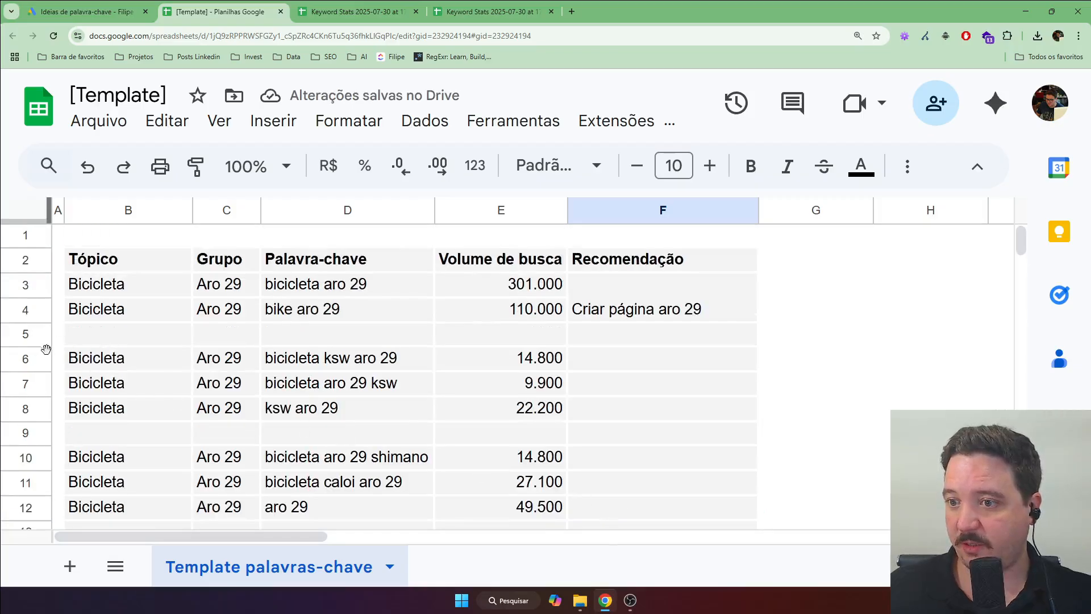
left_click_drag(24, 347, 24, 336)
Change the first recommendation to "Criar página /bicicleta-aro-29" and widen the Recomendação column to fit it.
left_click_drag(115, 292, 658, 306)
left_click(666, 308)
double_click(665, 302)
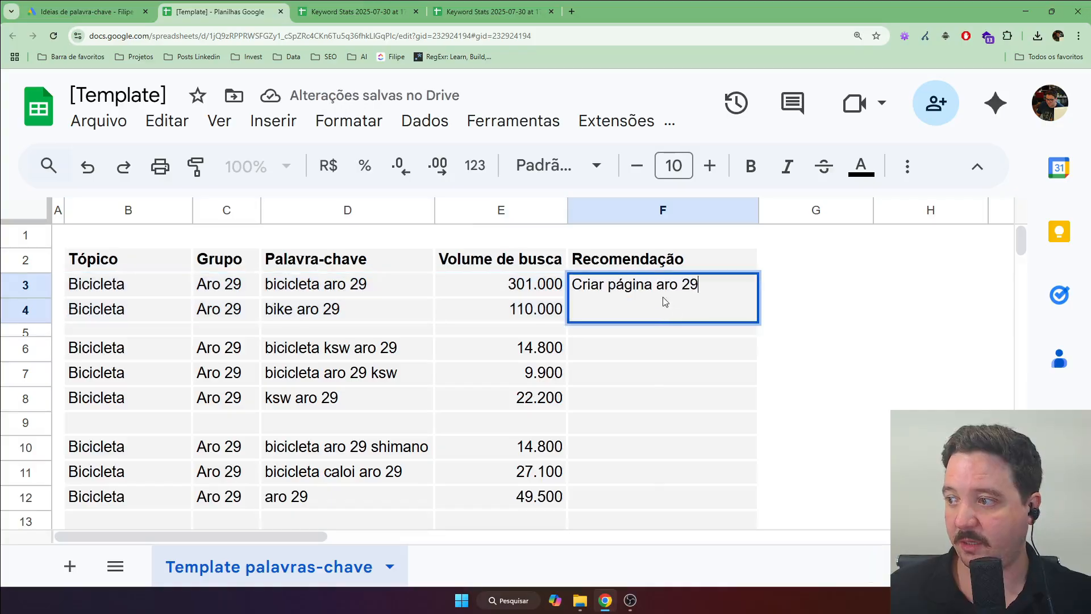
type("/biciclet")
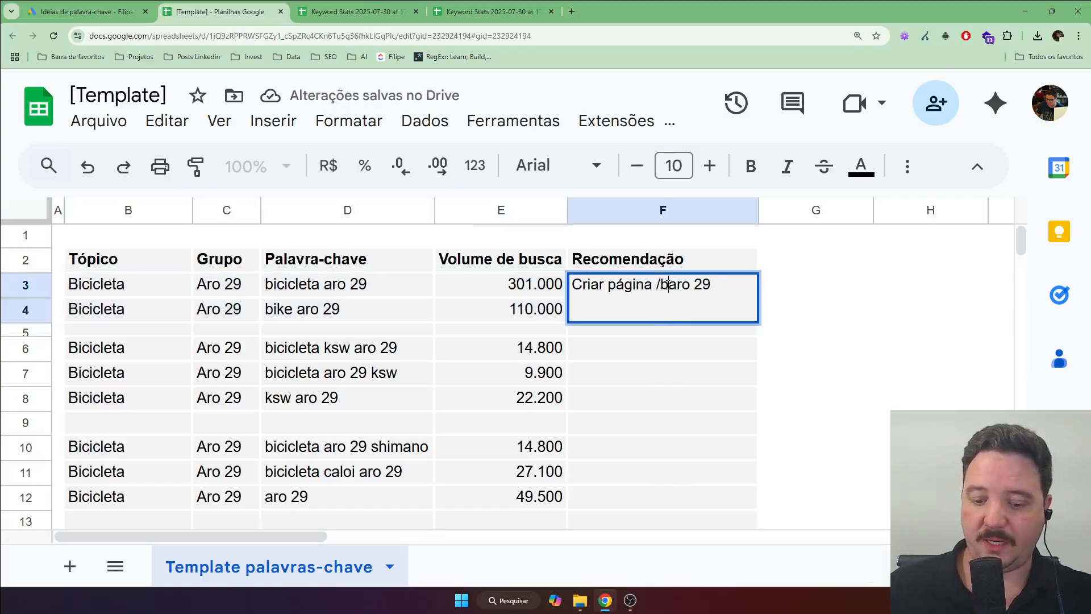
type("a-")
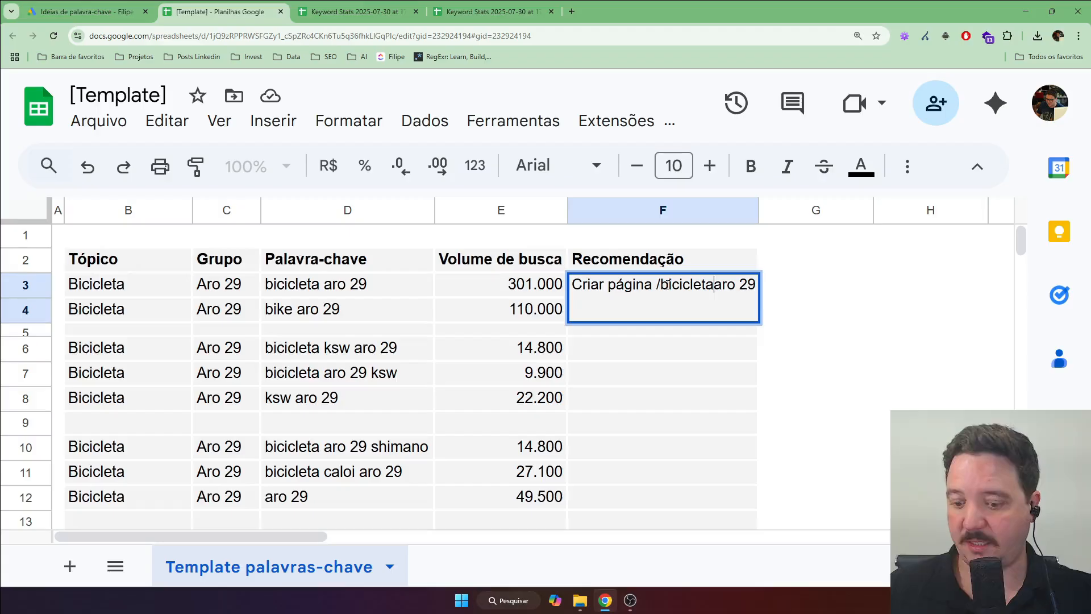
key("BackSpace")
type("-")
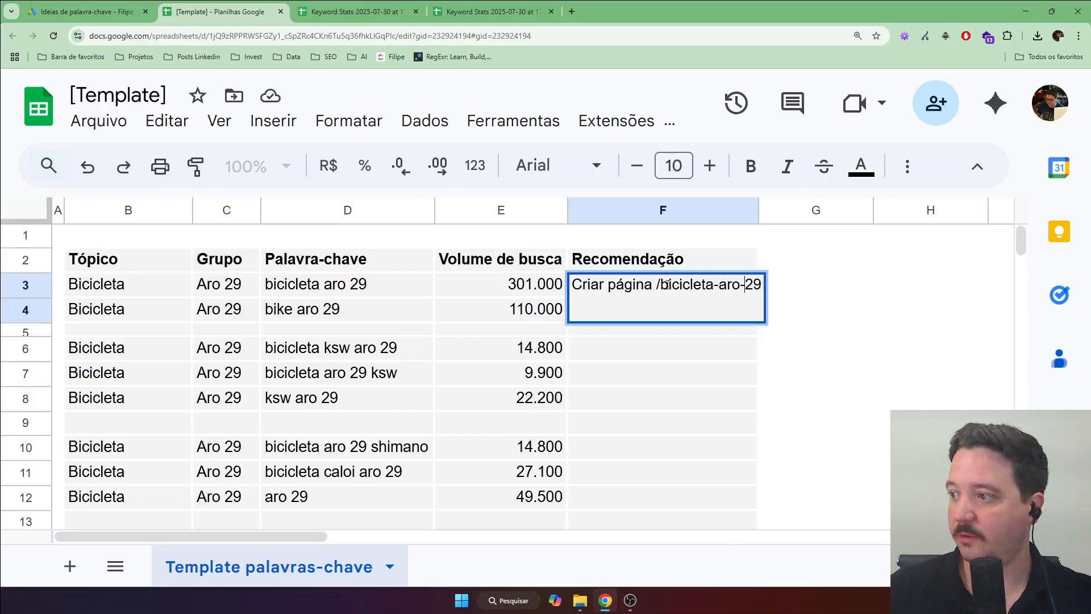
key("Return")
left_click_drag(759, 204, 782, 204)
left_click(860, 289)
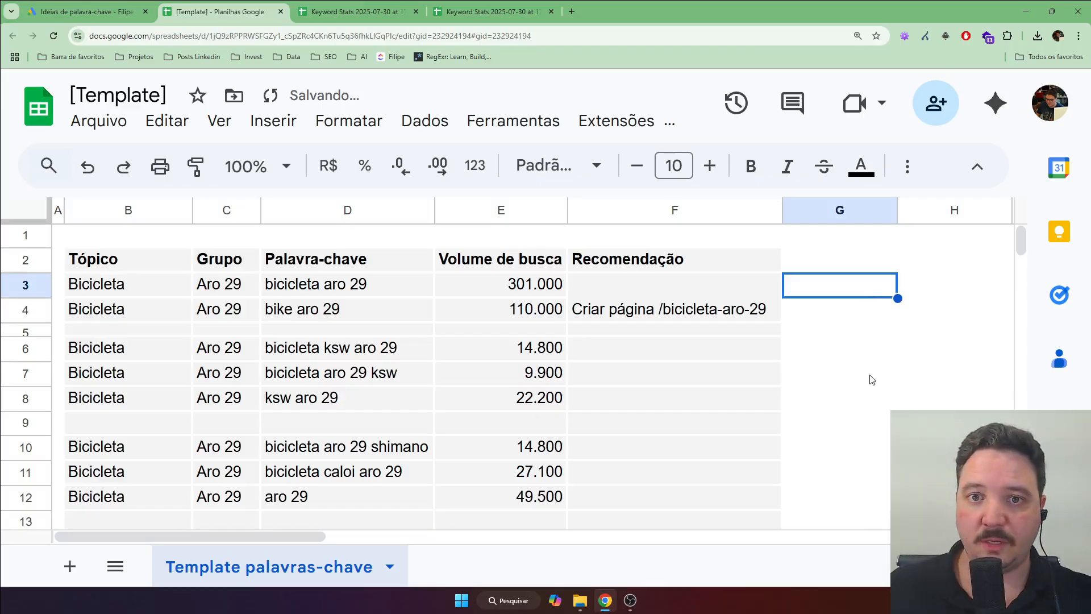
Merge the three Recomendação cells beside the ksw keywords into one cell.
left_click(670, 319)
left_click_drag(620, 351, 630, 397)
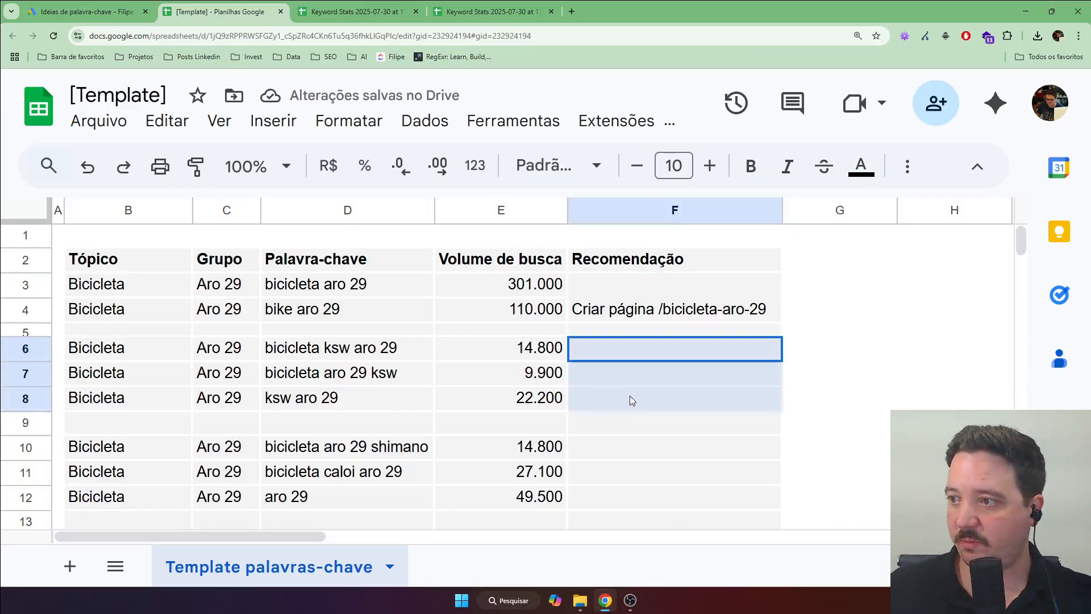
left_click(907, 165)
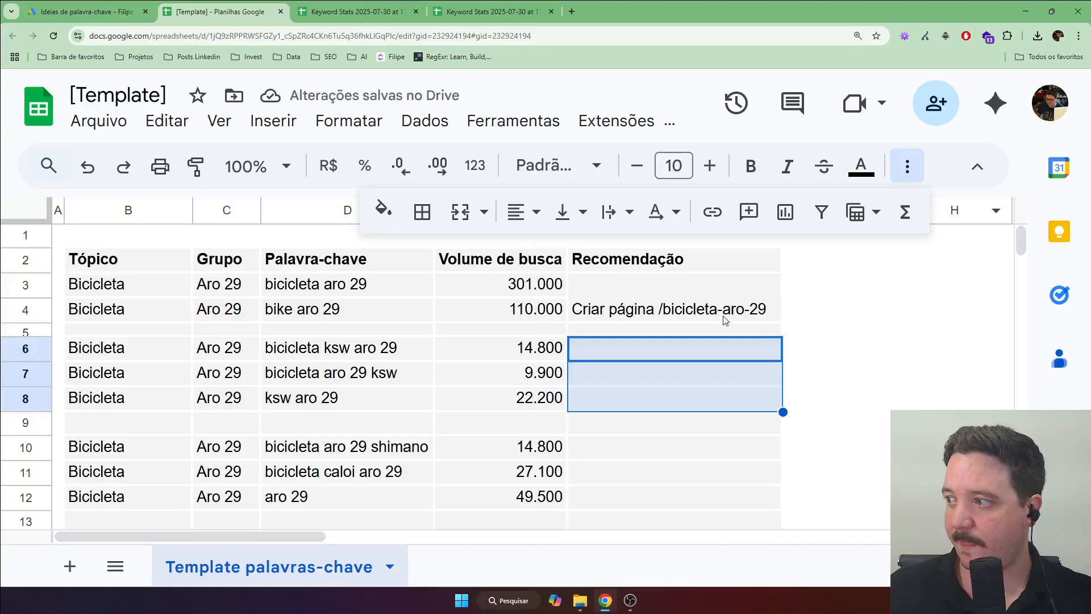
left_click(460, 212)
left_click(879, 409)
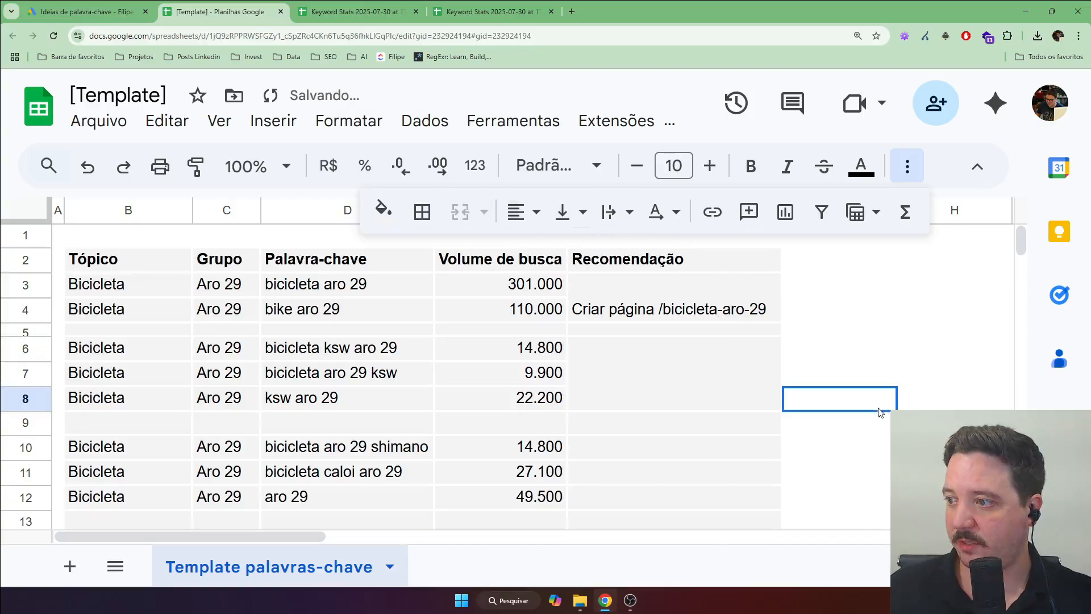
Enter "Criar página /bicicleta-ksw-aro-29" in the merged cell beside the ksw keywords and widen the Recomendação column to fit it.
double_click(662, 302)
triple_click(644, 292)
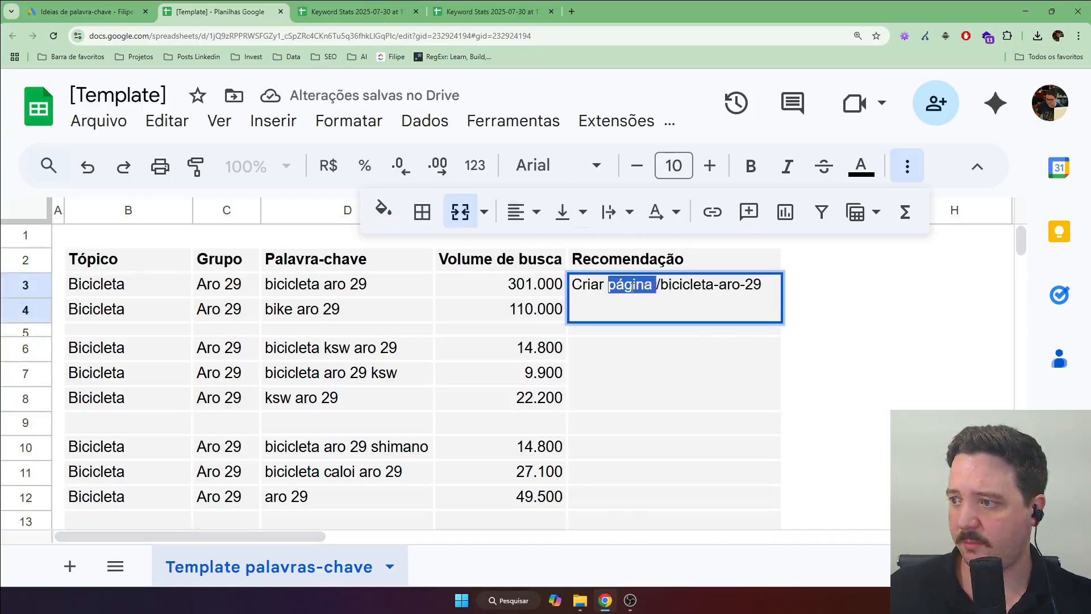
double_click(634, 391)
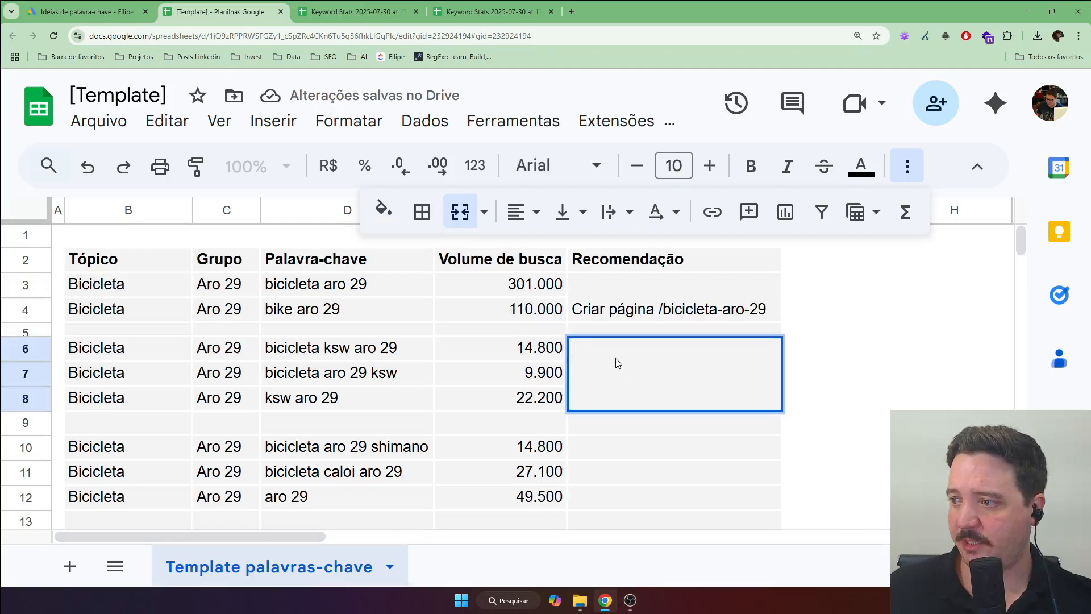
type("Criar página /bicicleta-aro-29")
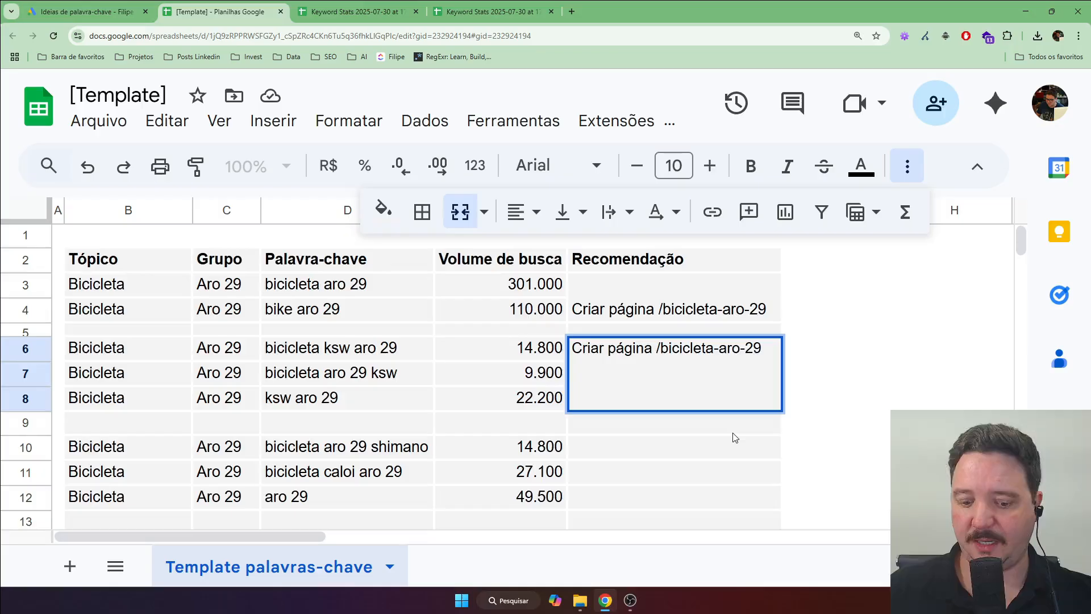
type("ksw-")
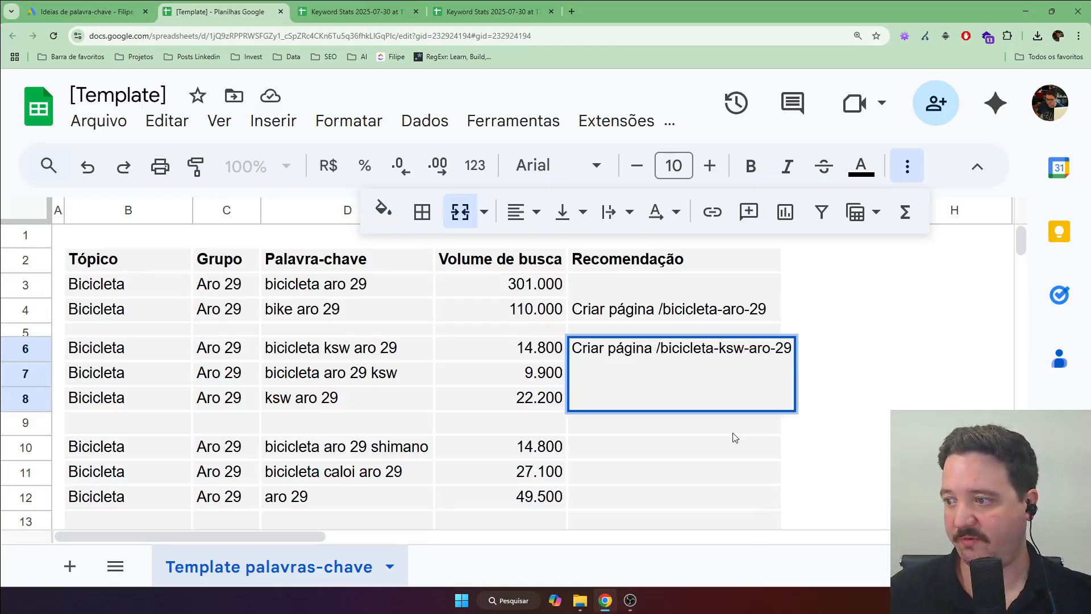
key("shift+Return")
left_click(773, 391)
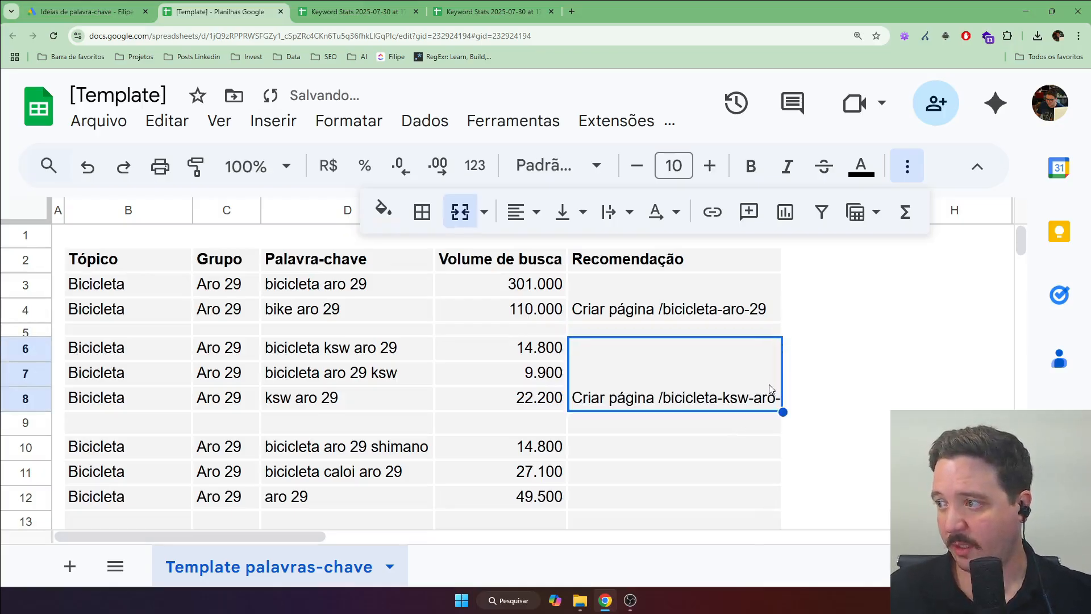
left_click_drag(783, 209, 807, 209)
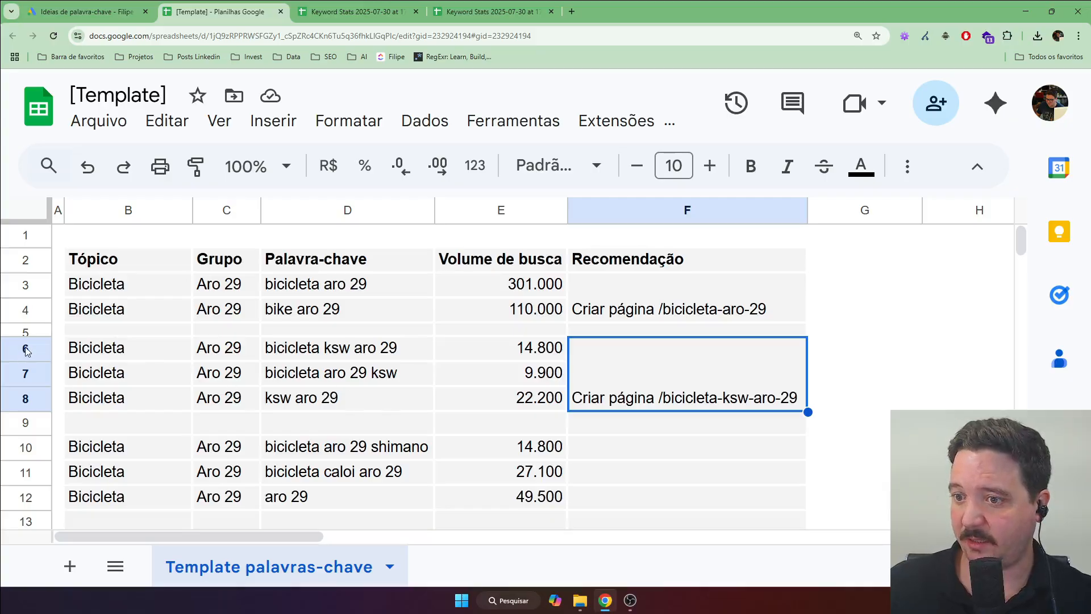
Compare the two general aro 29 keywords with the three ksw keywords in the Palavra-chave column.
left_click_drag(25, 351, 25, 398)
left_click_drag(306, 348, 329, 398)
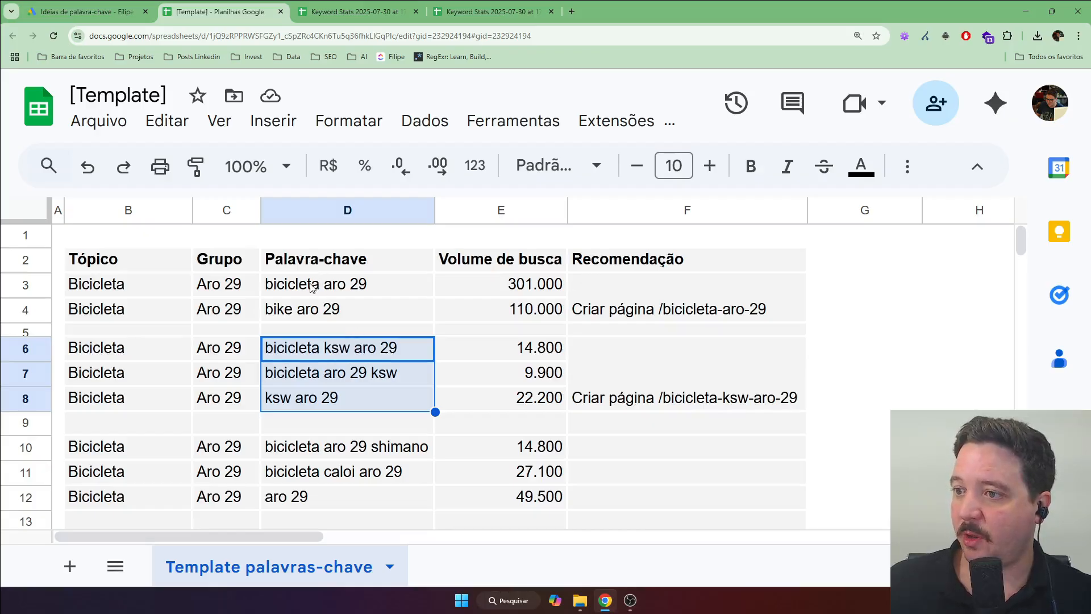
left_click_drag(311, 287, 313, 301)
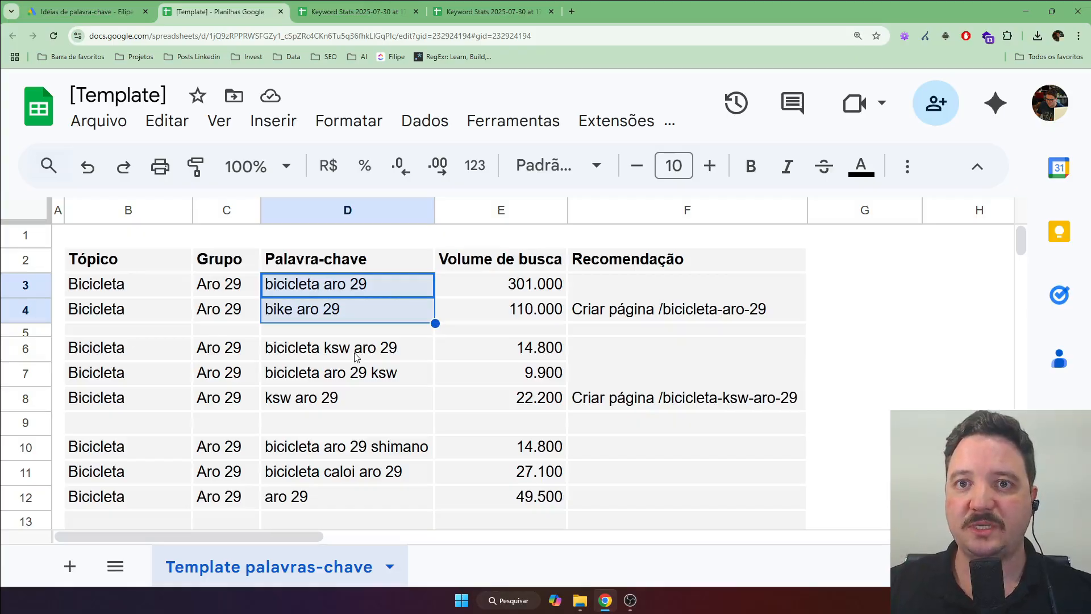
left_click_drag(357, 283, 354, 310)
left_click_drag(345, 356, 346, 395, "ctrl")
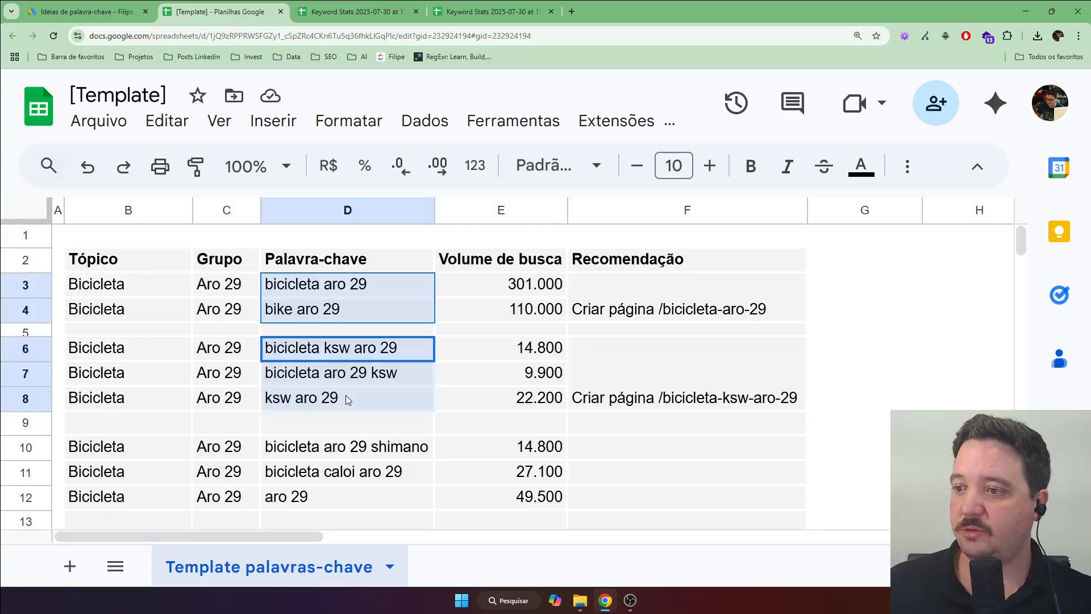
left_click(304, 315)
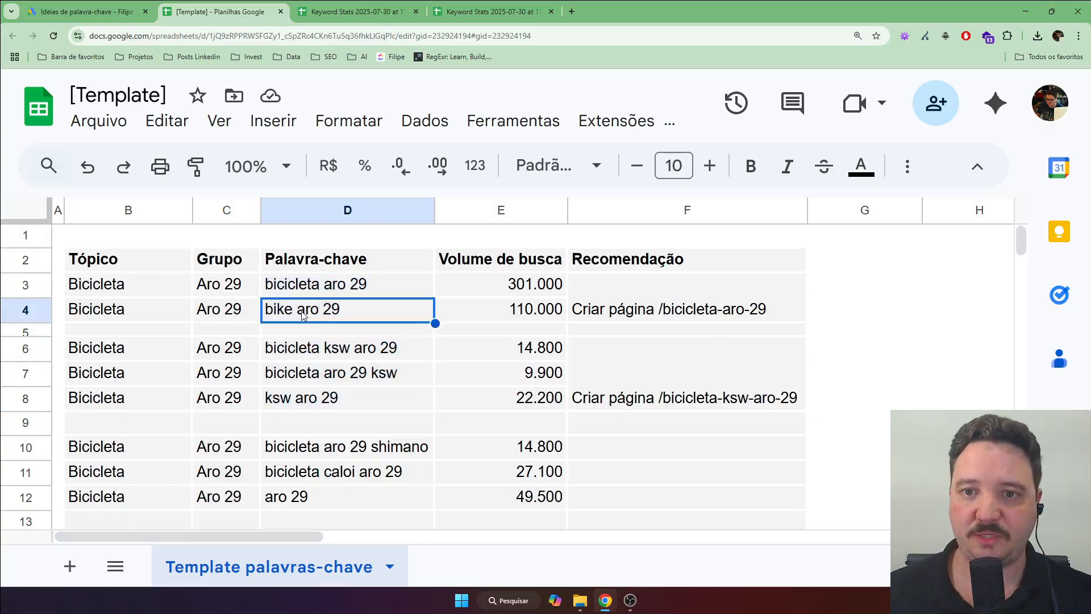
left_click_drag(352, 359, 328, 421)
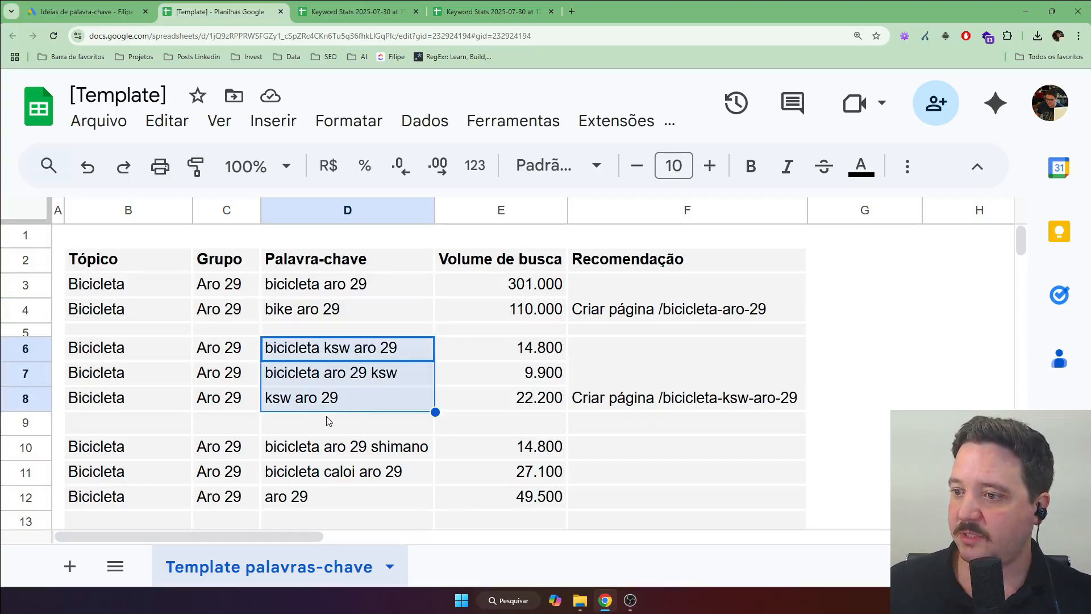
Search Google for "ksw aro 29" in a new incognito window and examine the organic, sponsored and image results.
left_click(282, 398)
left_click(26, 398)
left_click(274, 399)
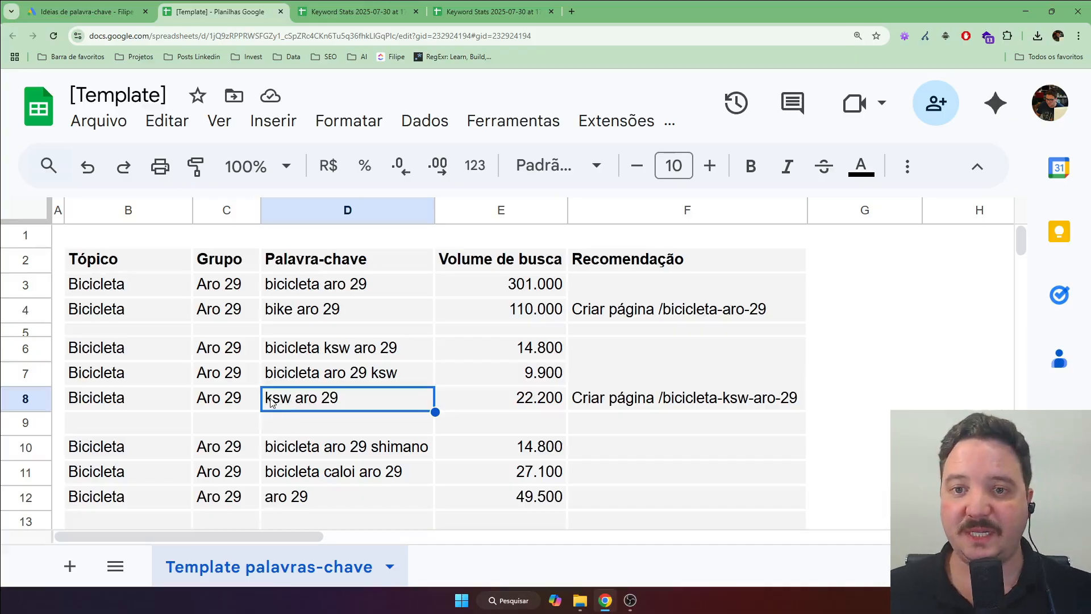
key("ctrl+c")
key("ctrl+shift+n")
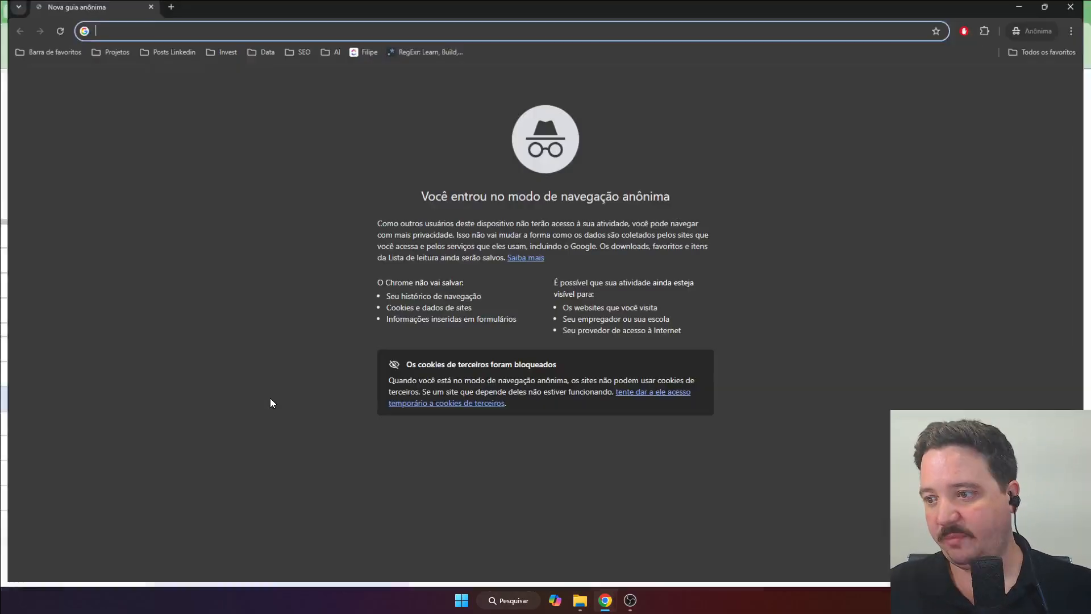
key("ctrl+v")
key("Return")
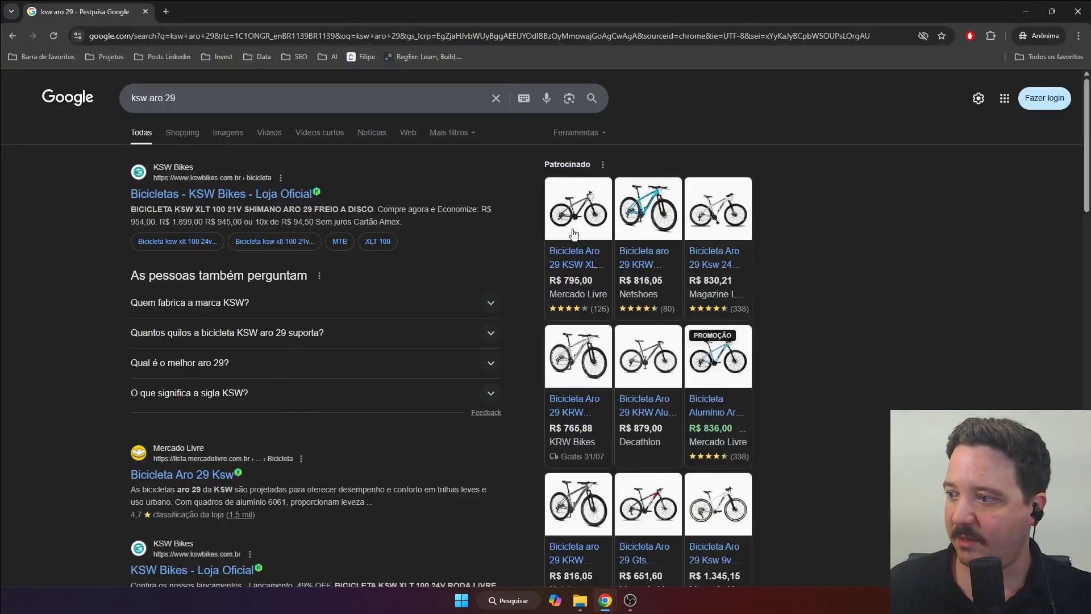
mouse_move(647, 382)
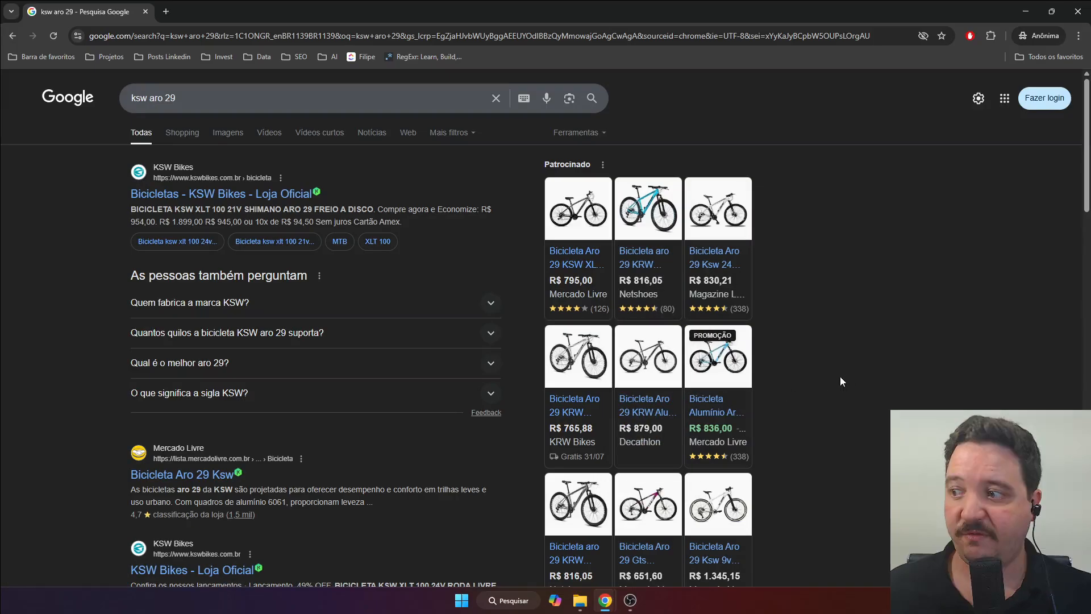
scroll(874, 319, "down", 10)
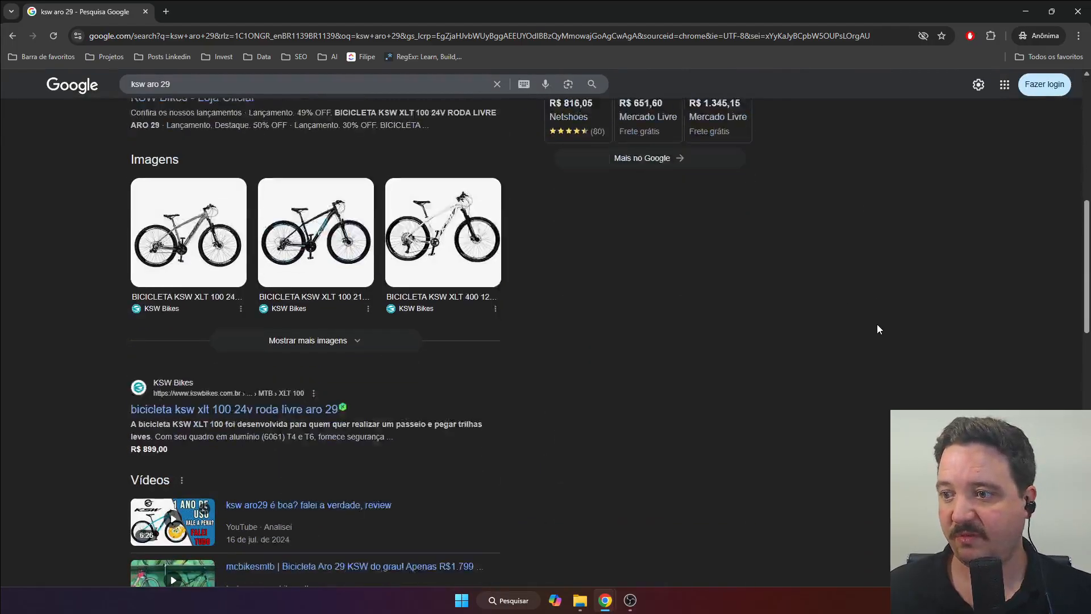
scroll(878, 324, "up", 10)
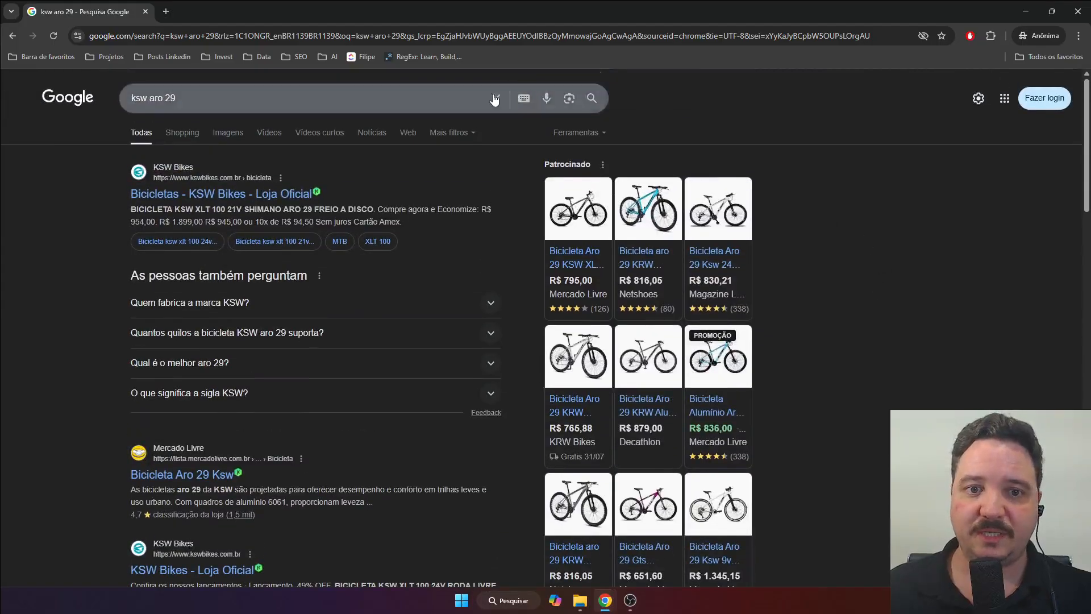
Return to the template sheet and review the keyword rows against their recommendations.
key("alt+Tab")
left_click(687, 372)
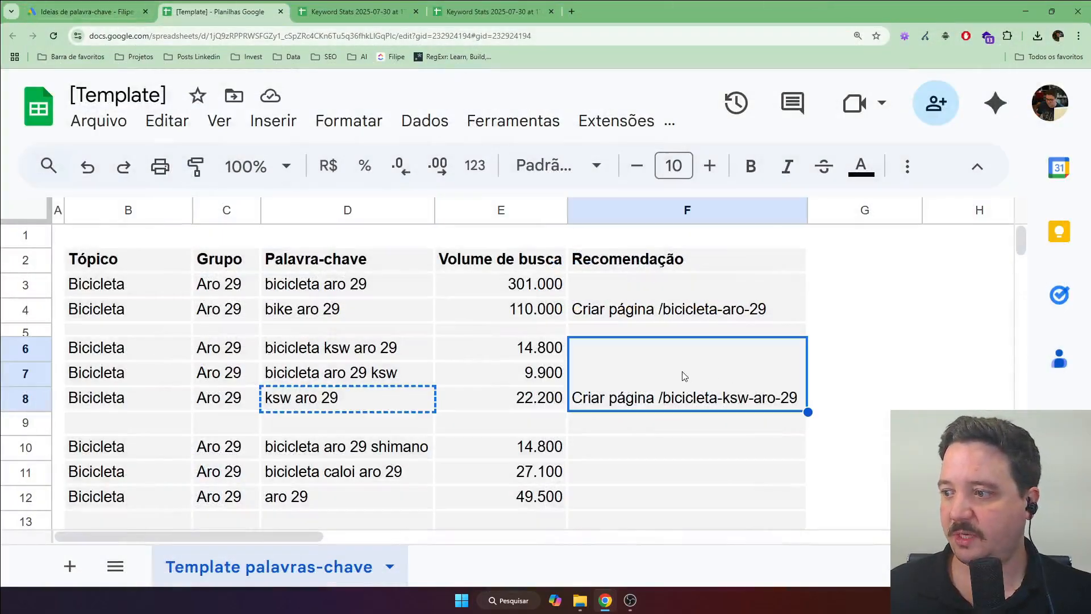
scroll(349, 460, "down", 2)
scroll(349, 457, "up", 2)
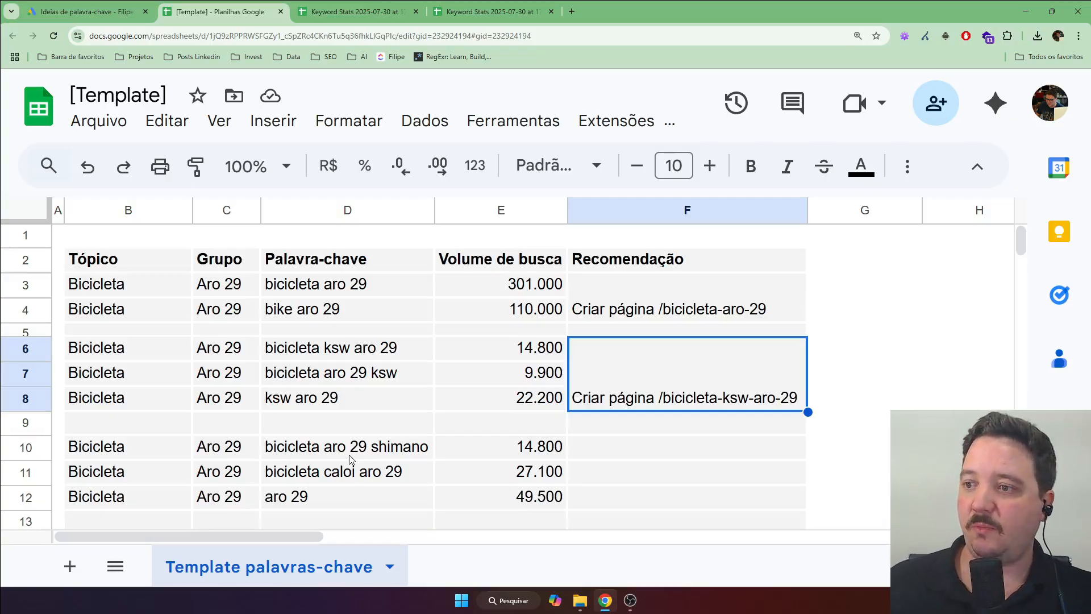
left_click(341, 210)
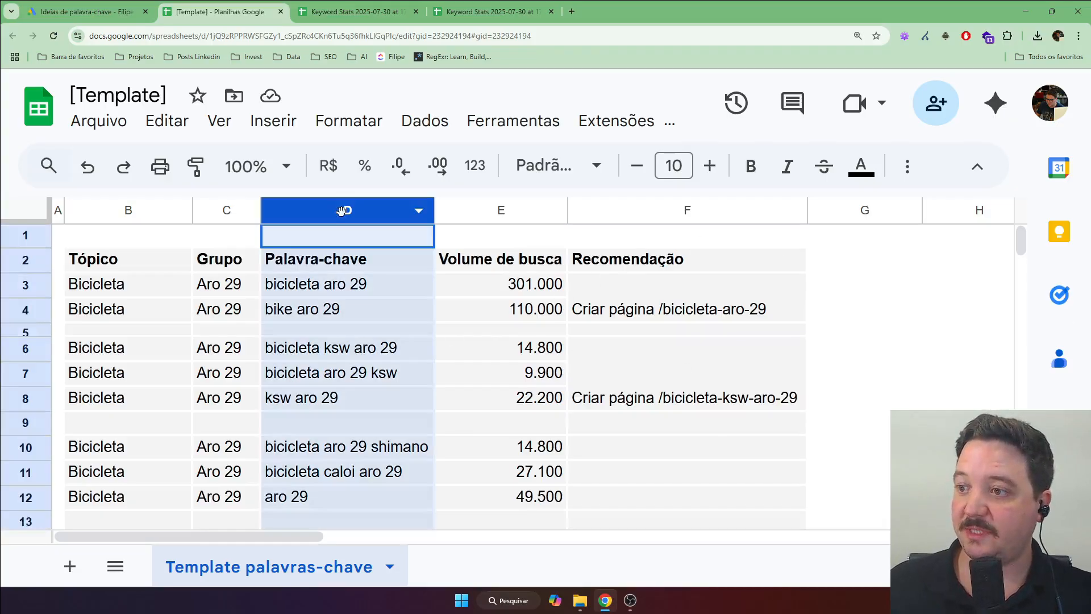
left_click(477, 359)
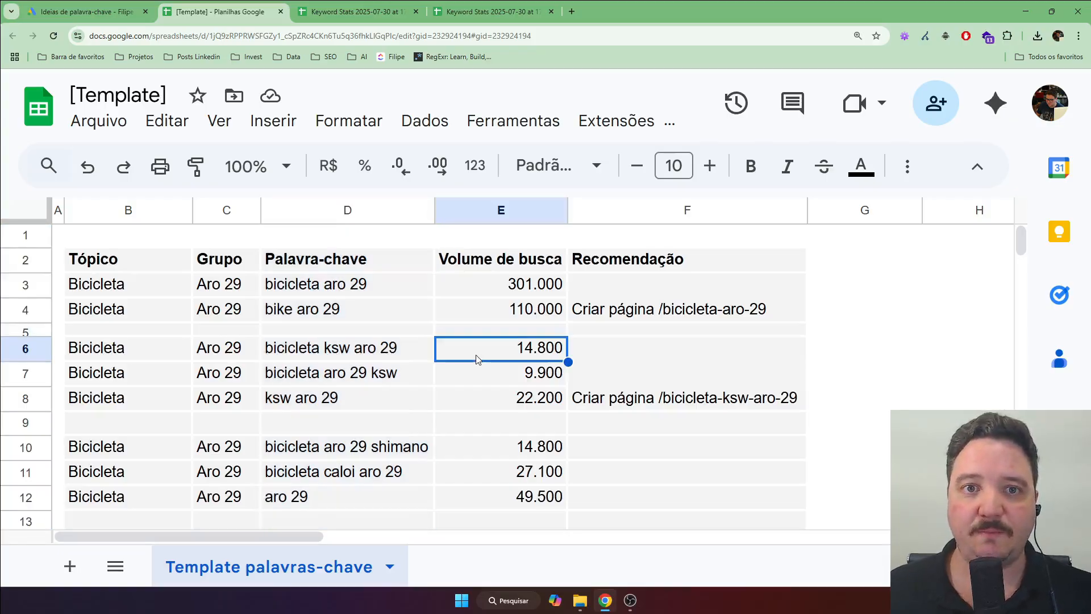
scroll(438, 370, "down", 2)
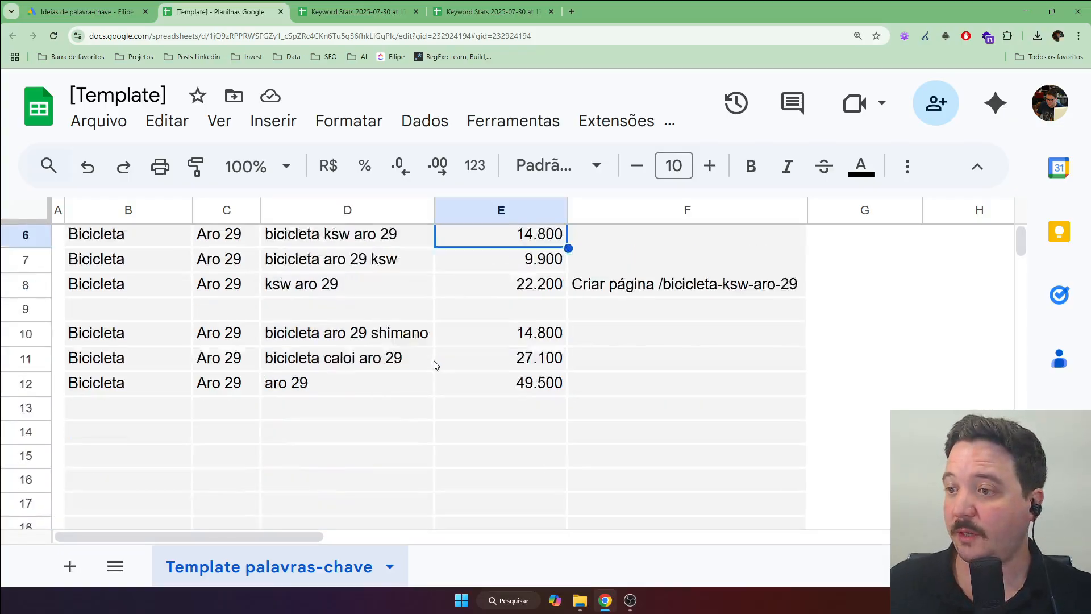
scroll(434, 366, "up", 2)
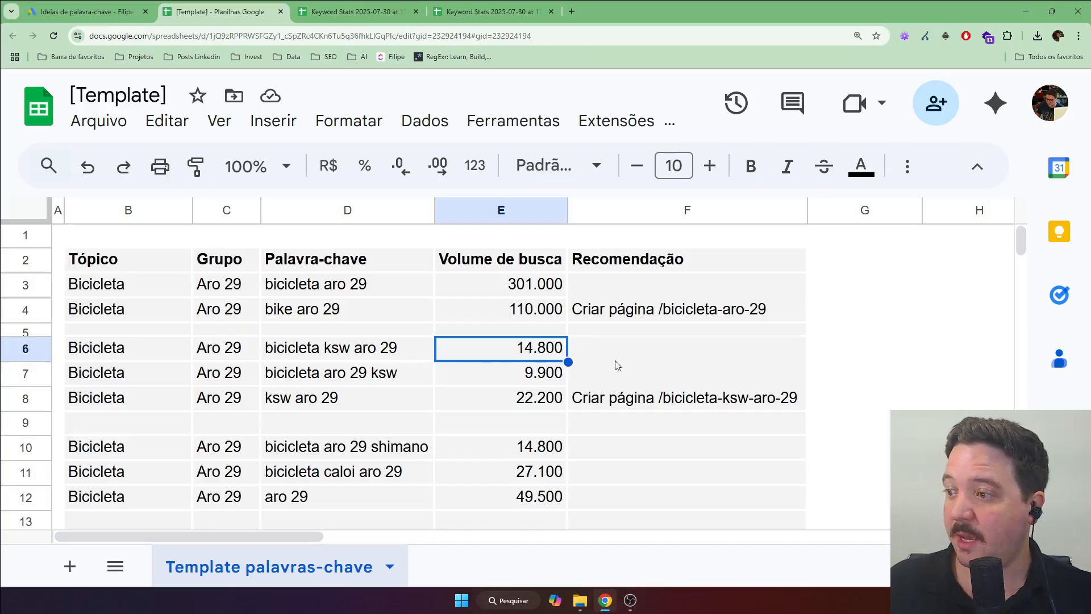
Clear the page recommendations of both the general aro 29 group and the ksw group.
left_click_drag(616, 363, 622, 397)
double_click(616, 391)
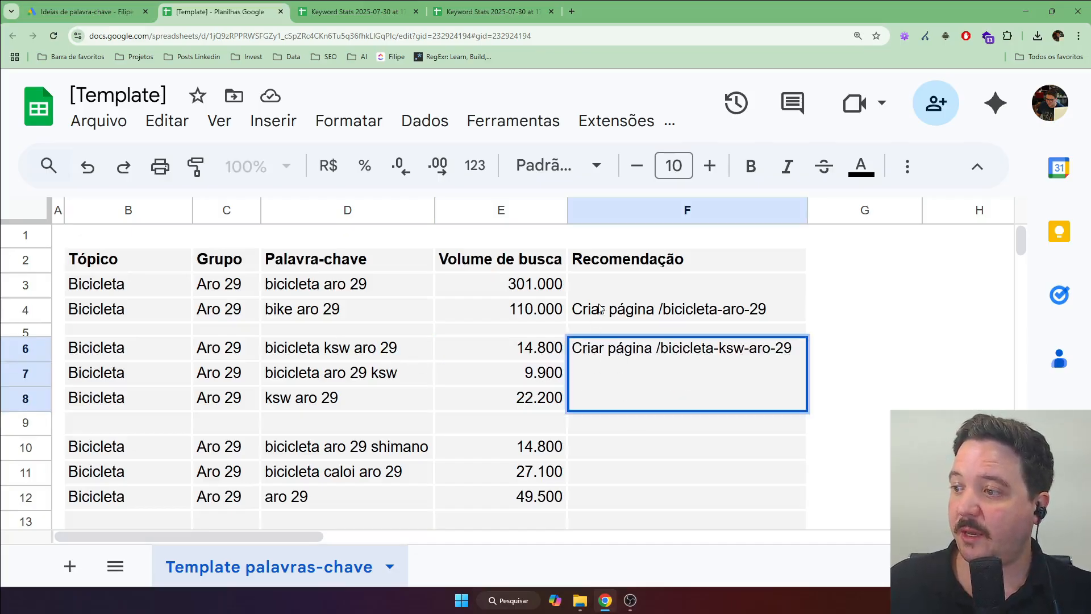
left_click(625, 296)
left_click(635, 400, "shift")
key("Delete")
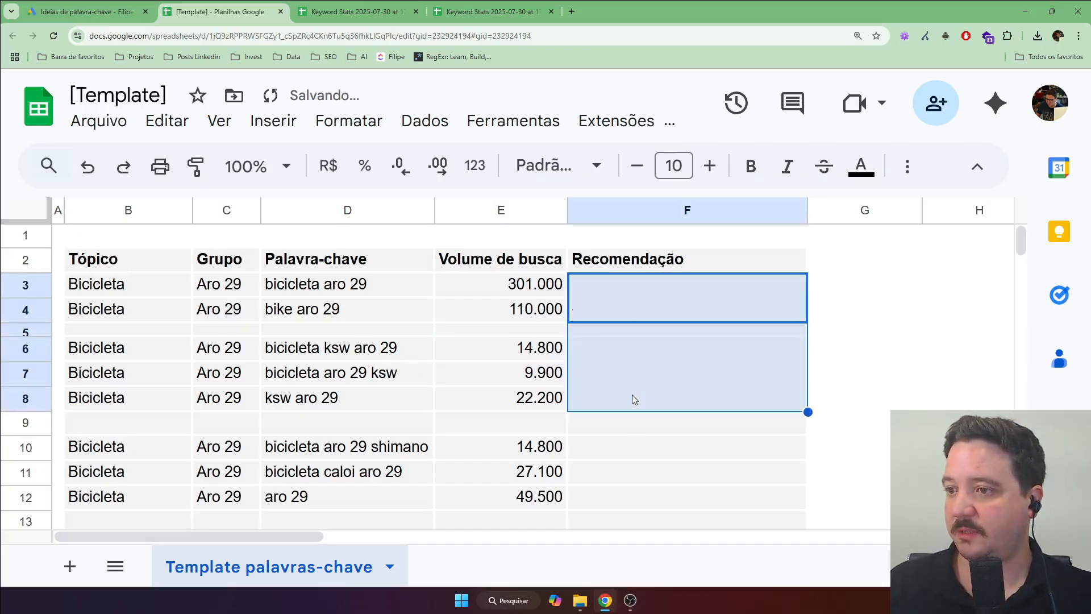
key("Left")
key("Up")
key("Left")
key("Down")
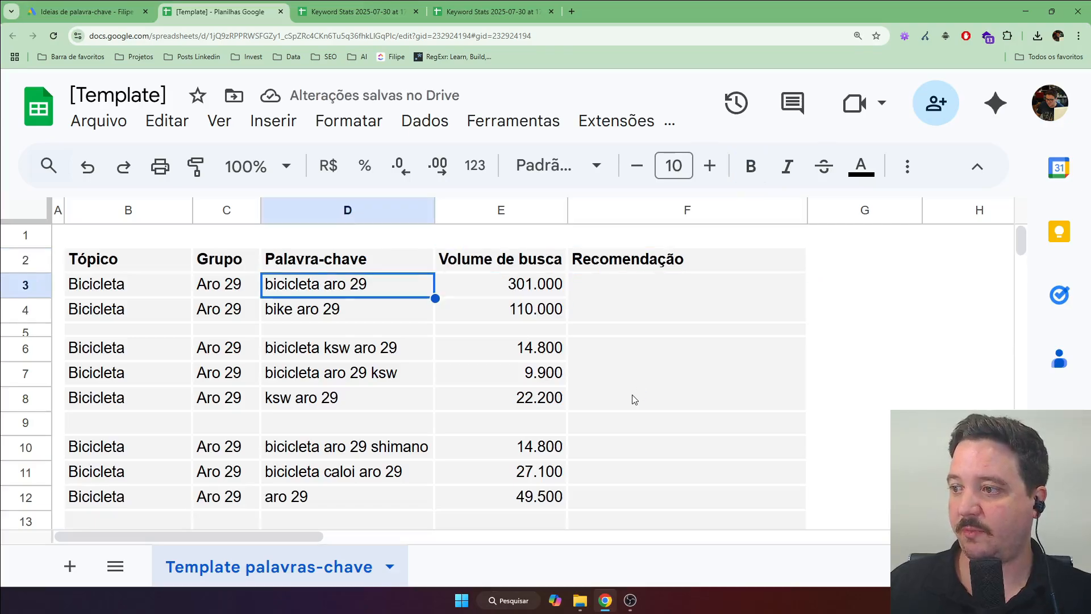
key("Right")
key("Right")
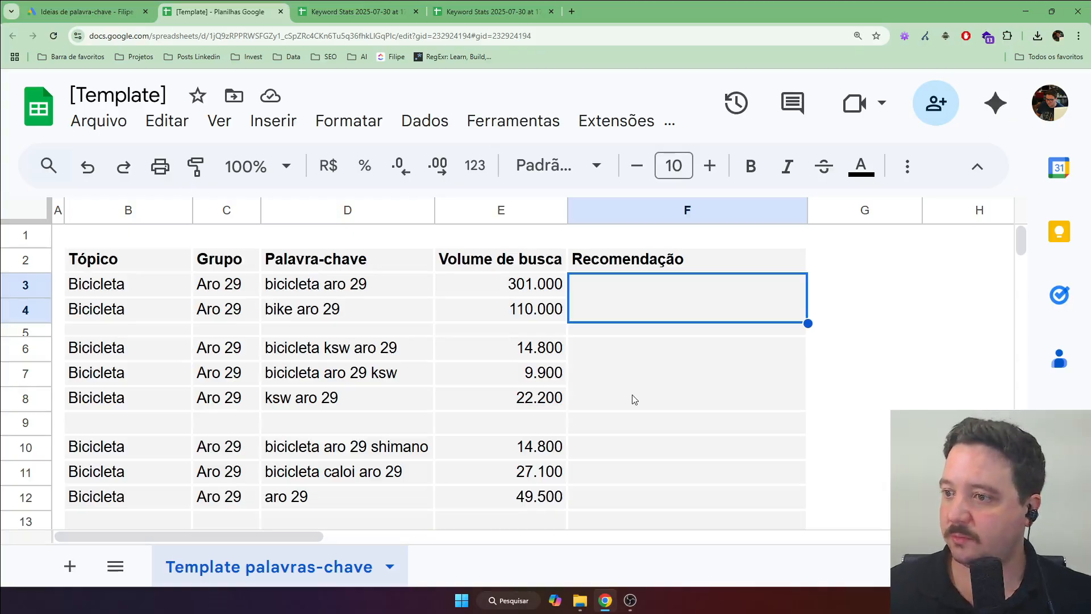
left_click(355, 288)
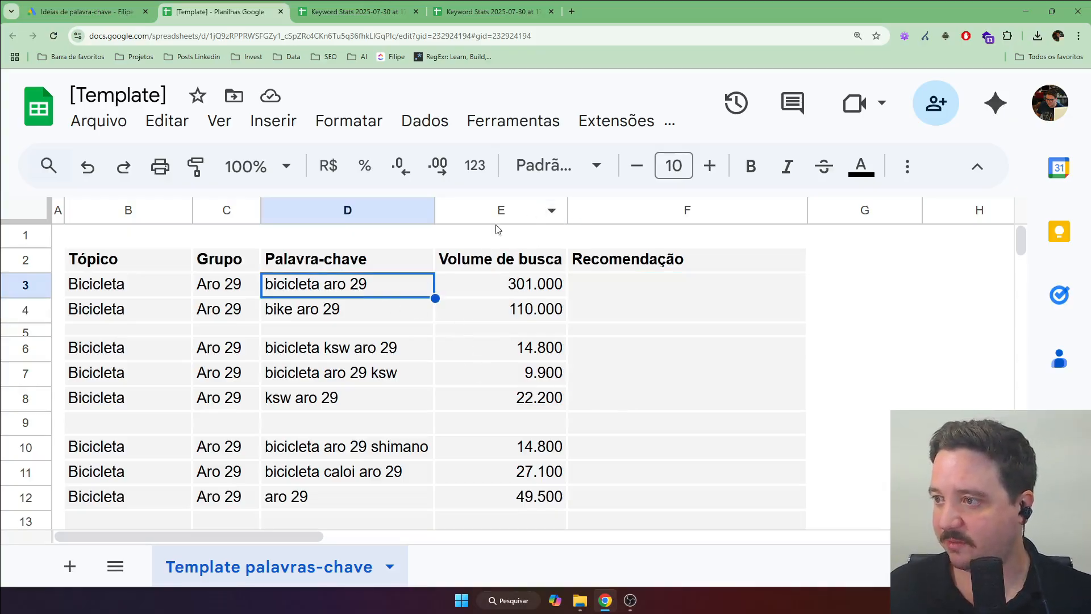
mouse_move(331, 291)
left_mouse_down()
mouse_move(332, 502)
mouse_move(336, 312)
left_mouse_up()
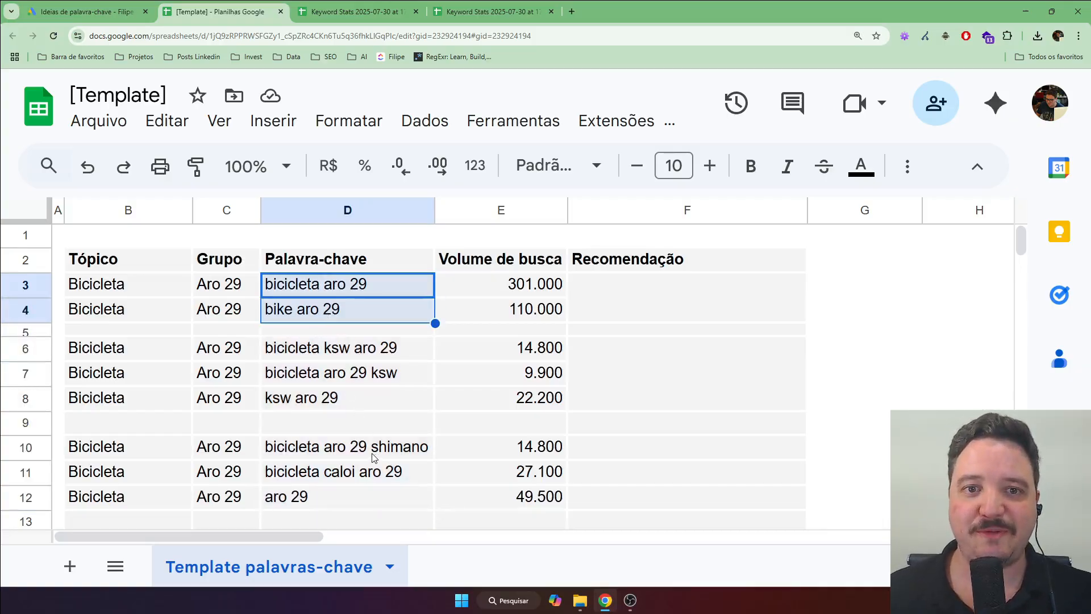
left_click(354, 286)
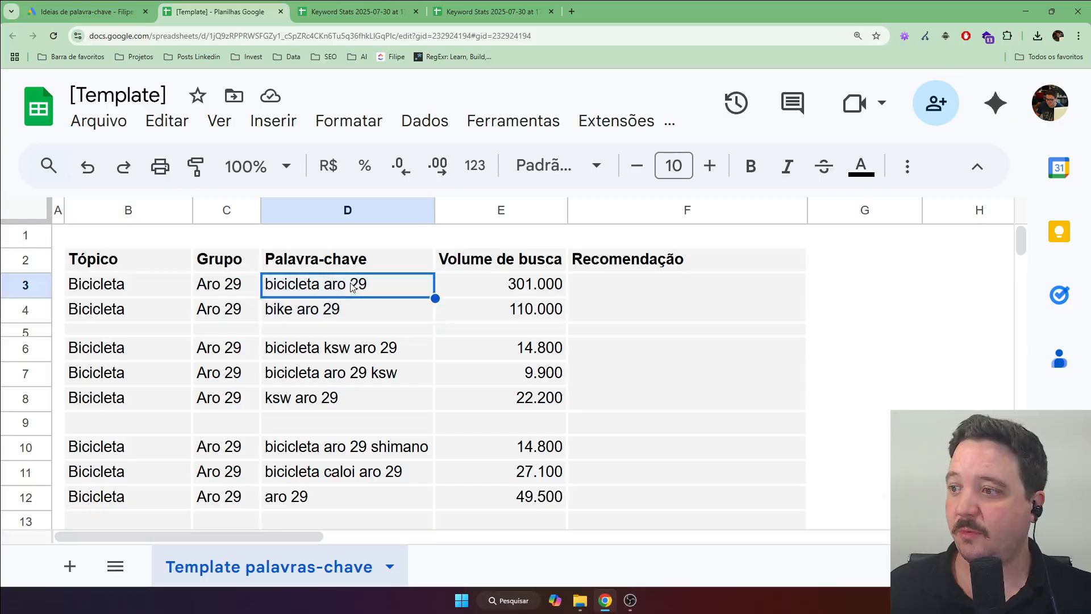
Insert one column before Recomendação in the template sheet and title it "Posição".
left_click(592, 209)
right_click(592, 209)
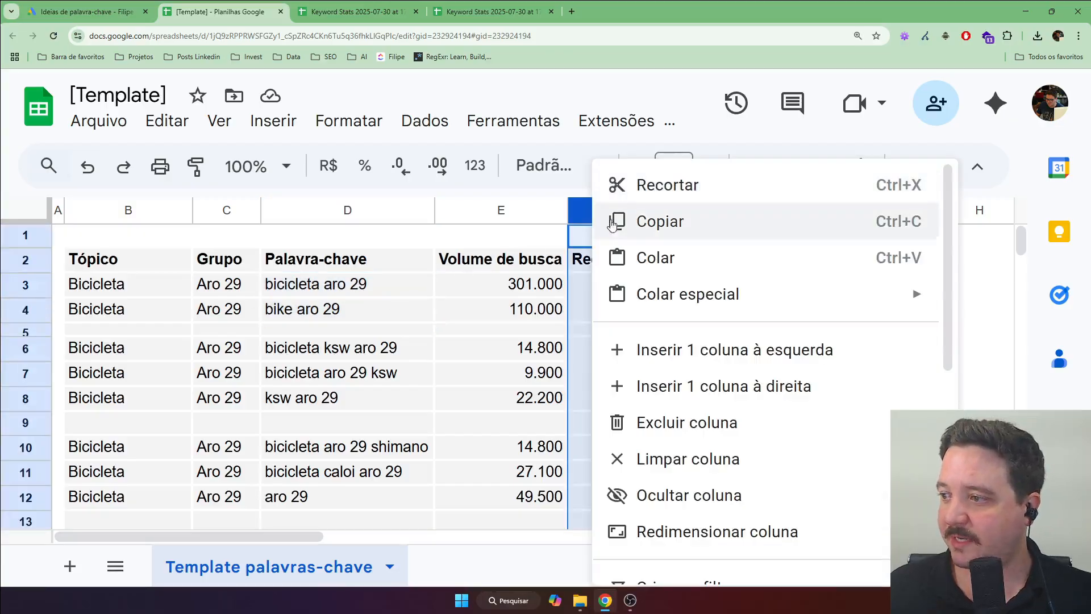
left_click(673, 348)
left_click(612, 262)
type("P")
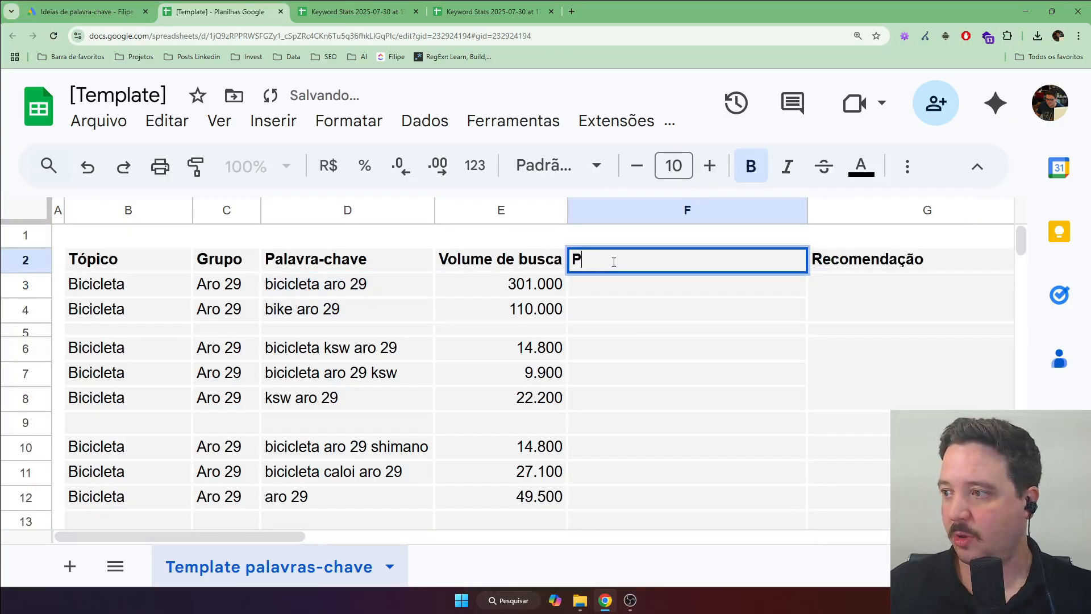
type("osição")
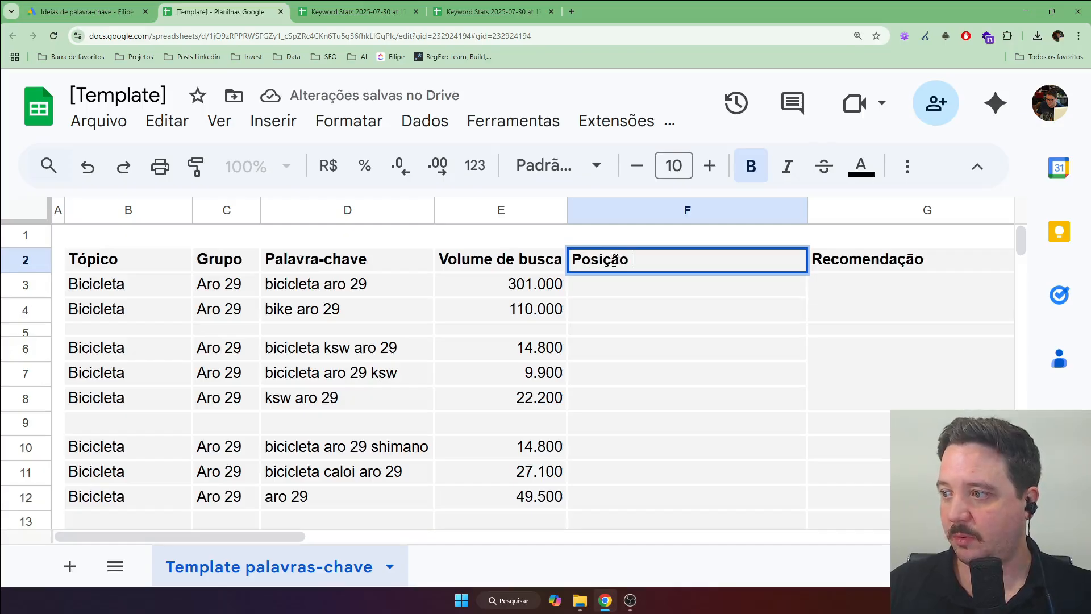
key("Return")
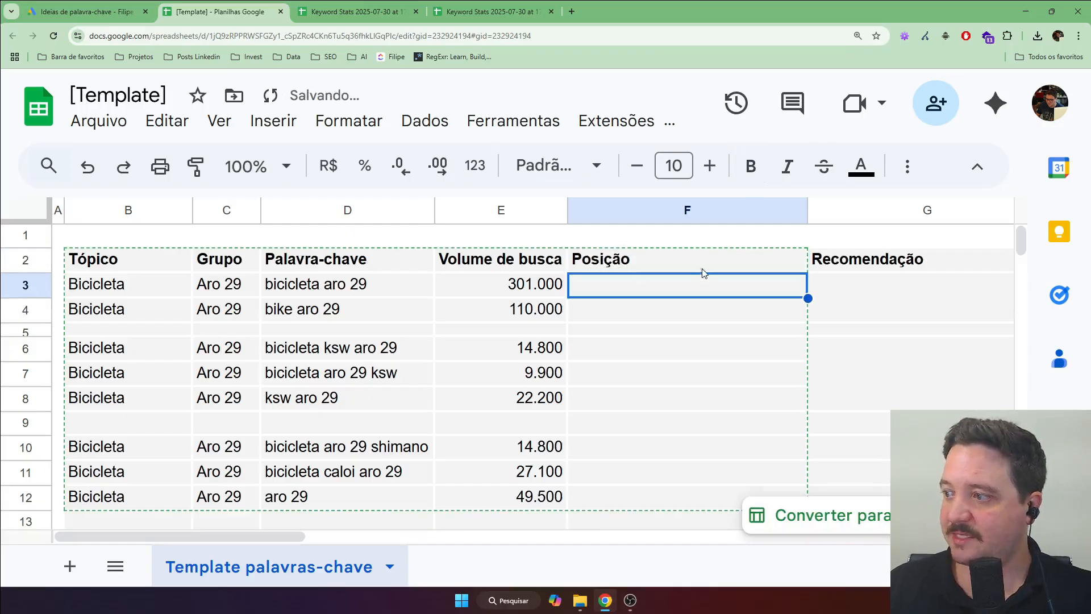
Narrow the Posição column to little more than the width of its header.
left_click(978, 375)
left_click_drag(816, 215, 655, 215)
left_click(807, 302)
left_click(586, 262)
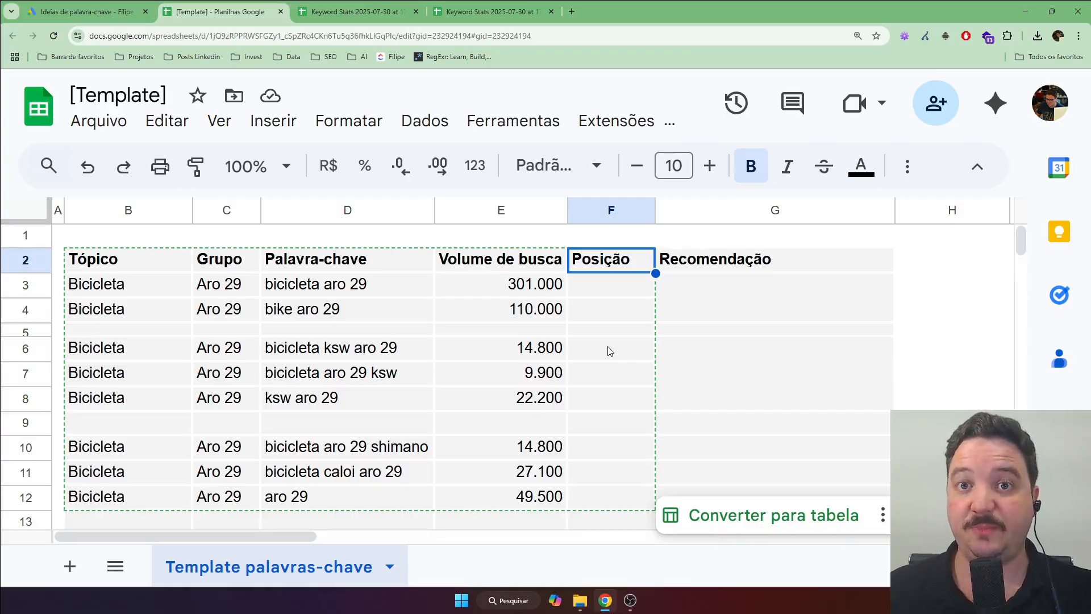
left_click(733, 318)
Copy the keyword "bicicleta aro 29" from the sheet and search Google for it in a new incognito window.
left_click(332, 291)
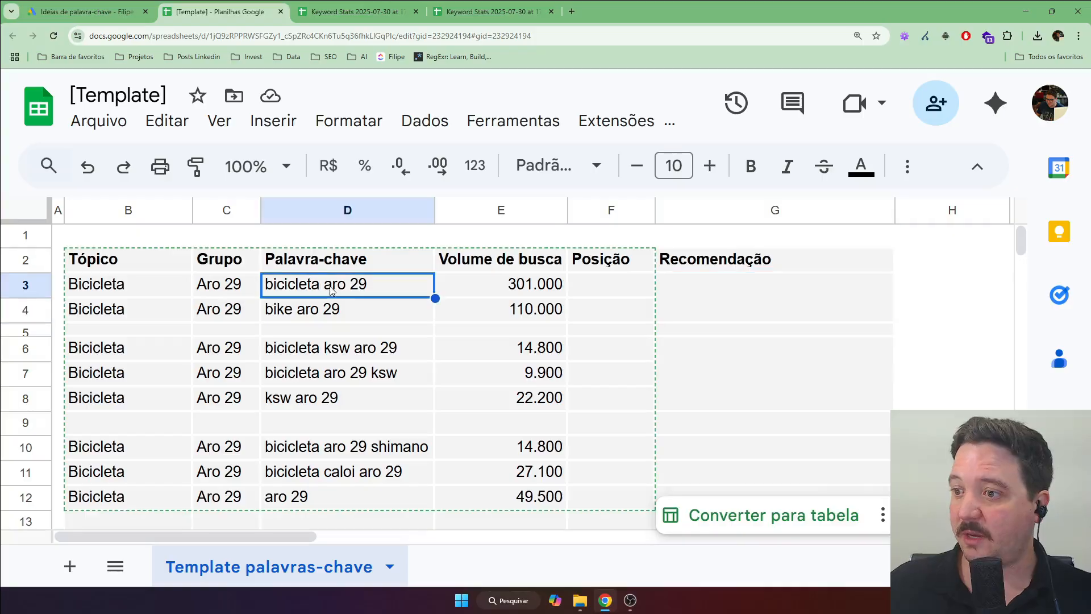
key("ctrl+c")
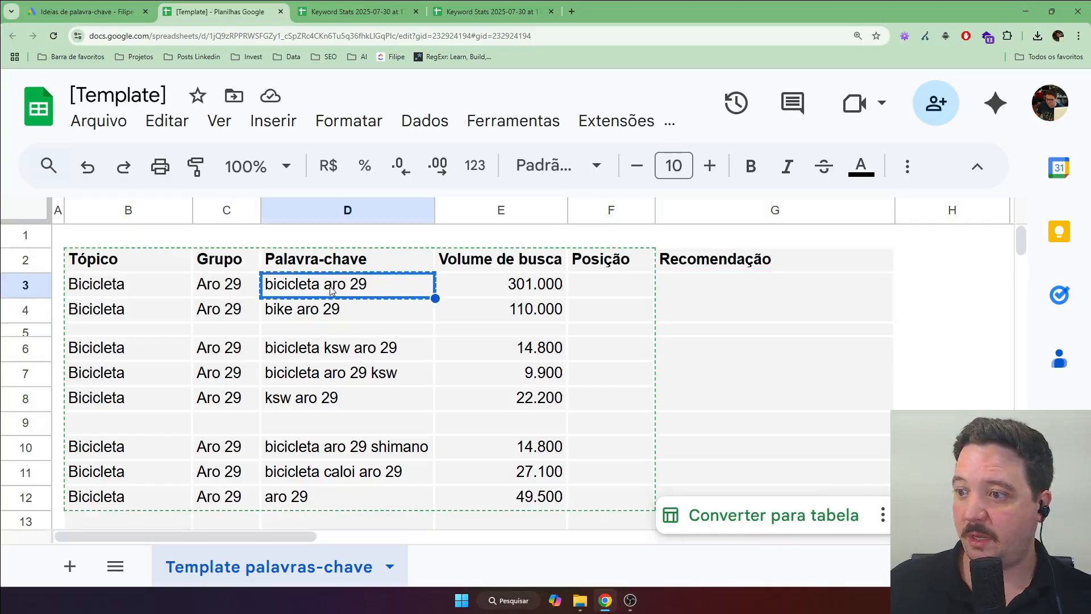
key("ctrl+shift+n")
key("ctrl+v")
key("Return")
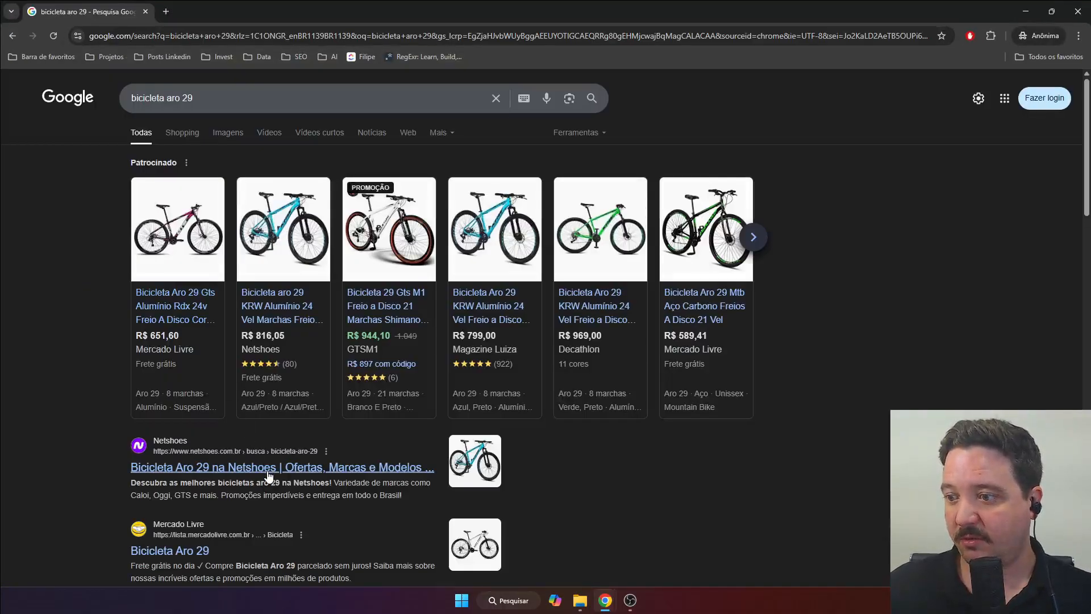
Open the Netshoes organic result and dismiss its app promotion and CEP pop-ups.
left_click(268, 470)
scroll(251, 198, "down", 1)
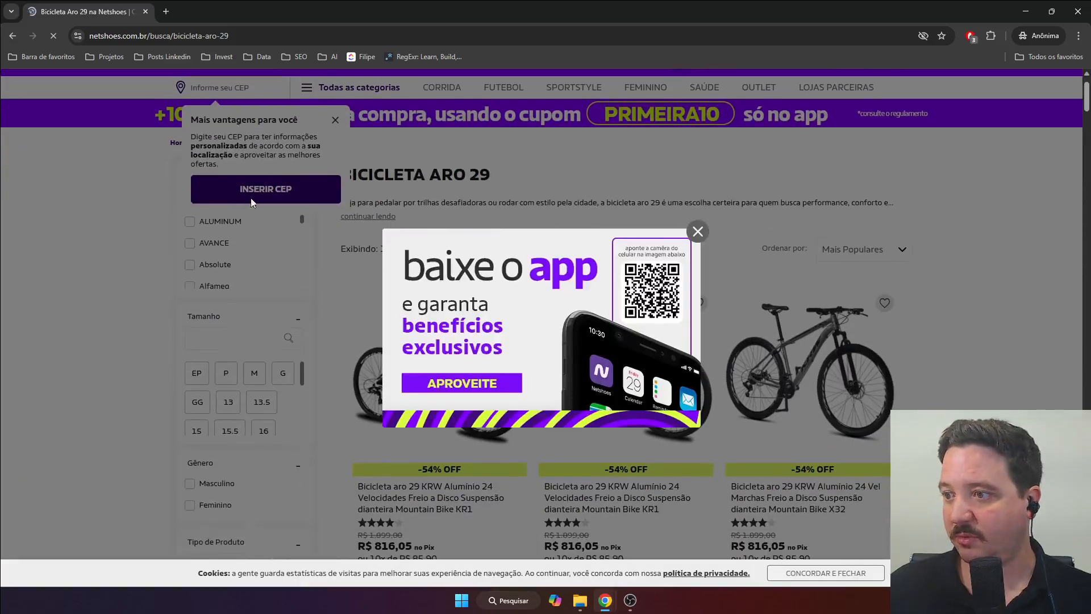
left_click(697, 232)
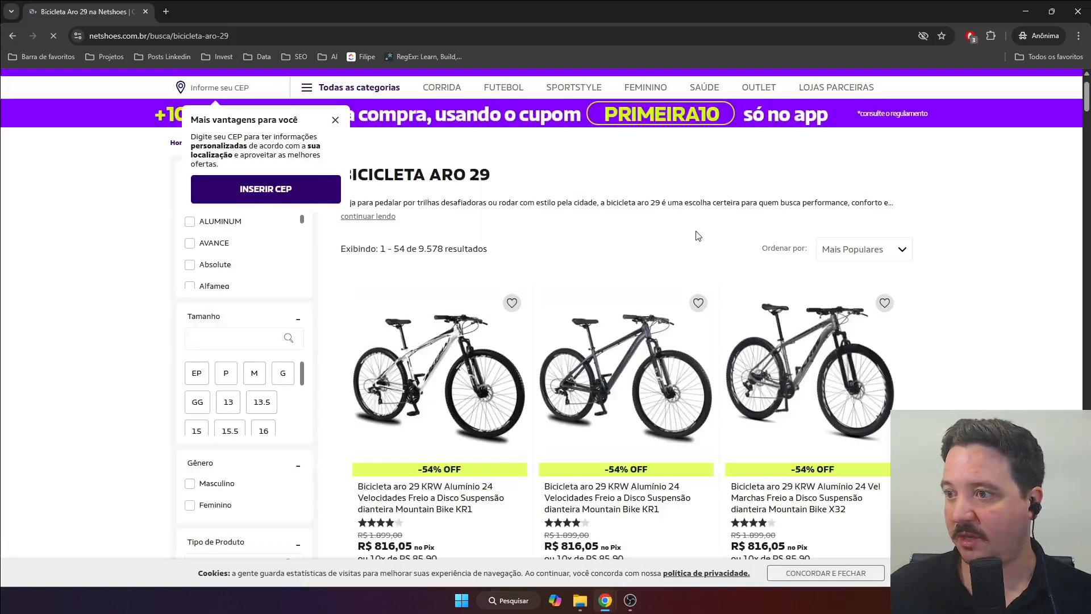
left_click(335, 118)
scroll(974, 311, "down", 2)
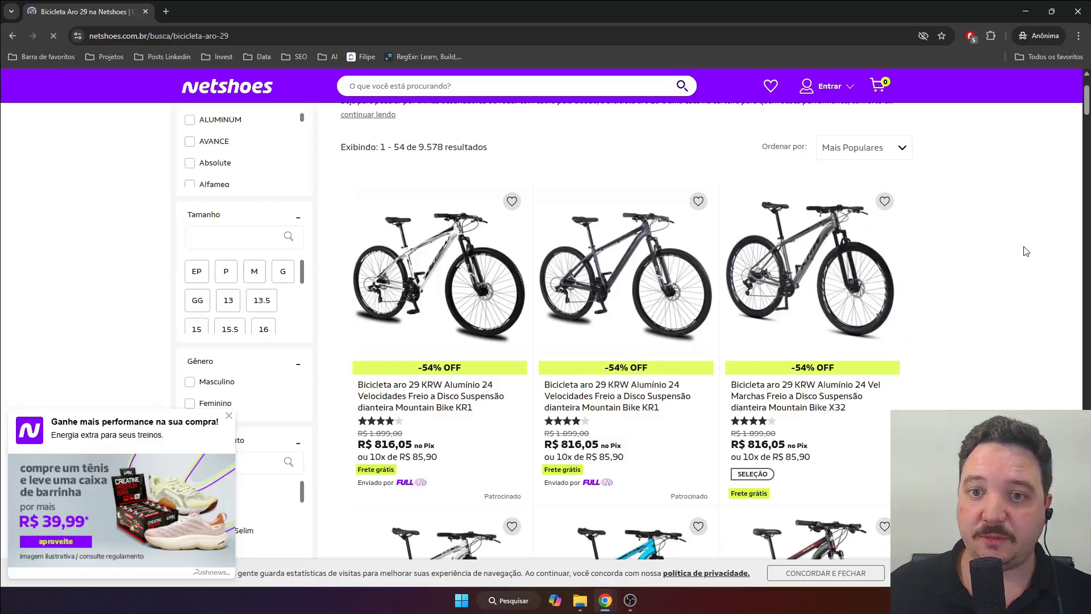
Examine the Netshoes product listing and its brand links section, closing the newsletter and promotional pop-ups.
scroll(1026, 251, "down", 13)
left_click_drag(1085, 141, 1086, 460)
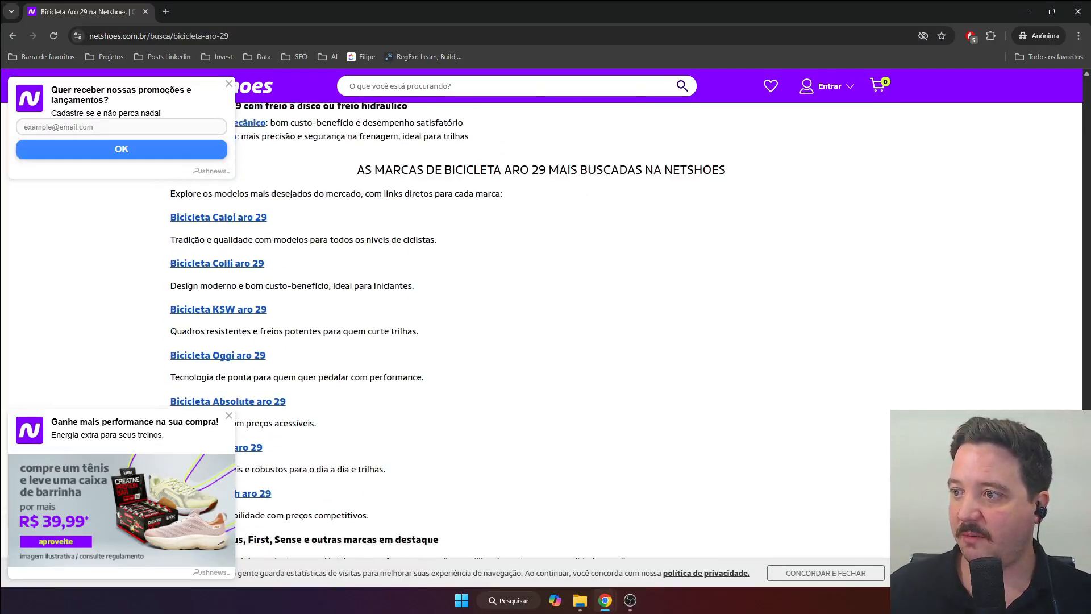
left_click(229, 85)
left_click(229, 415)
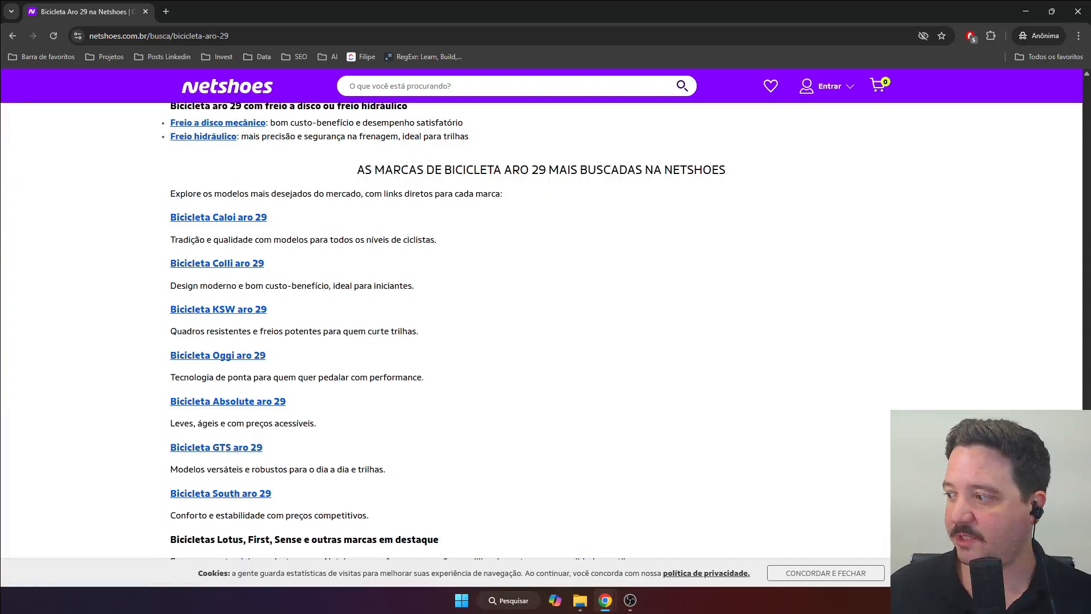
scroll(540, 330, "up", 20)
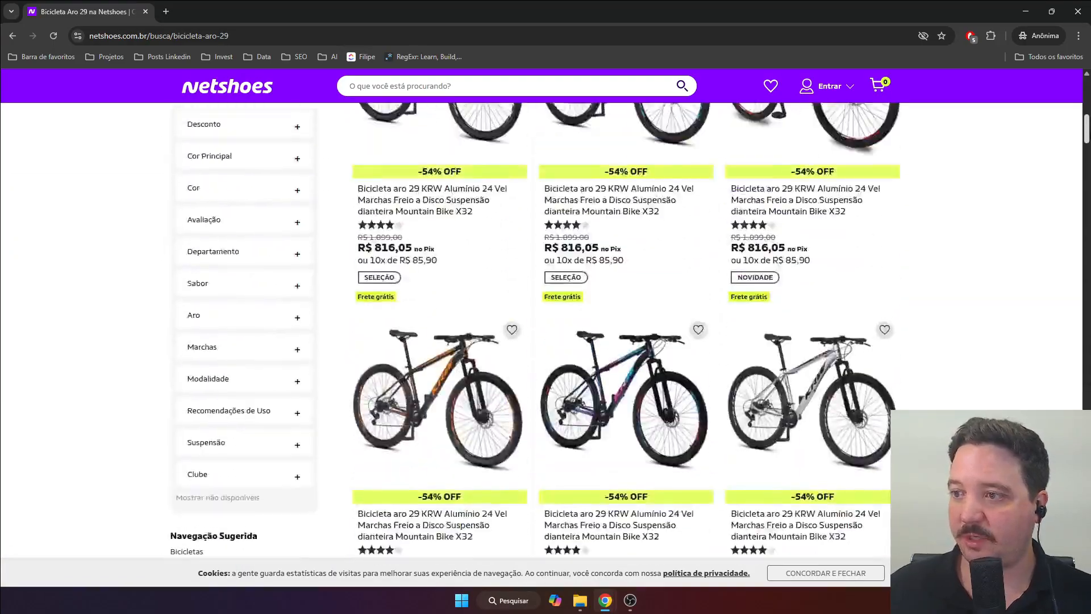
scroll(1063, 204, "up", 10)
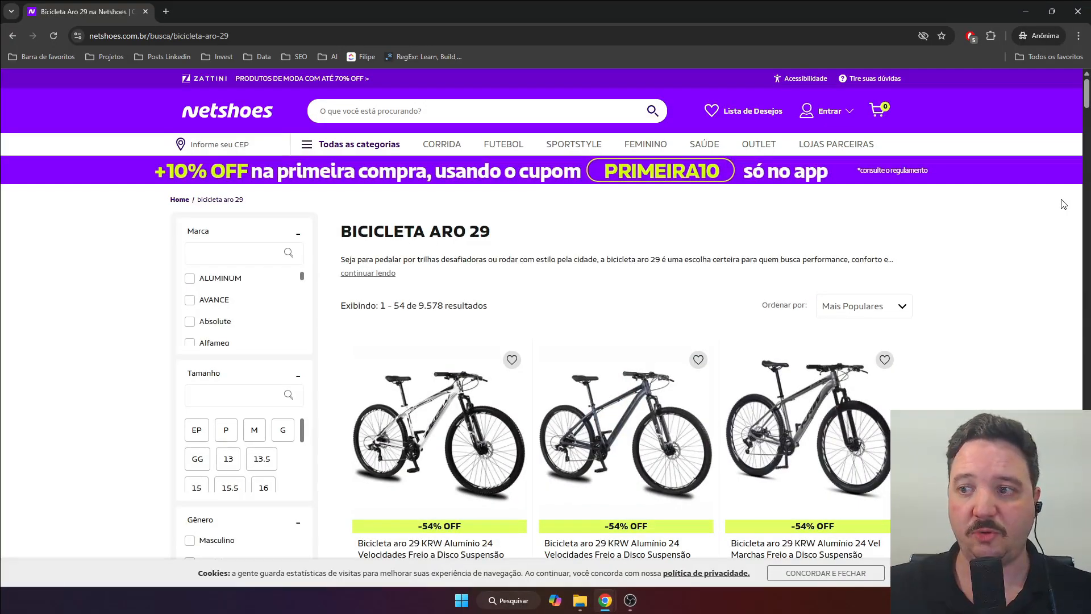
Check the product count on the Netshoes page, then expand its description and read the full text and frequently asked questions.
scroll(739, 187, "down", 4)
scroll(560, 147, "up", 3)
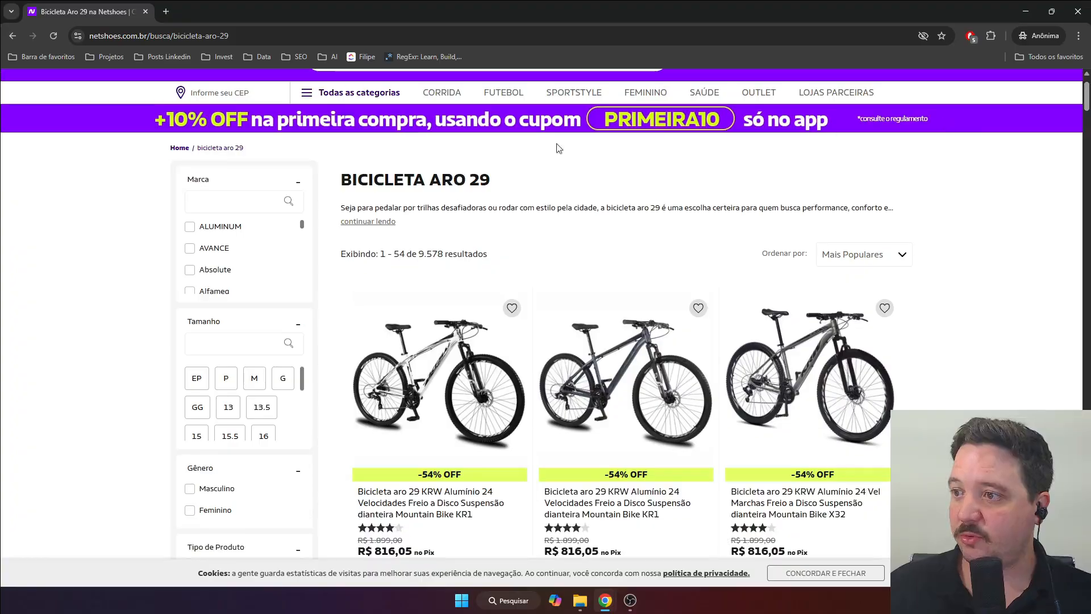
double_click(427, 254)
left_click(1068, 283)
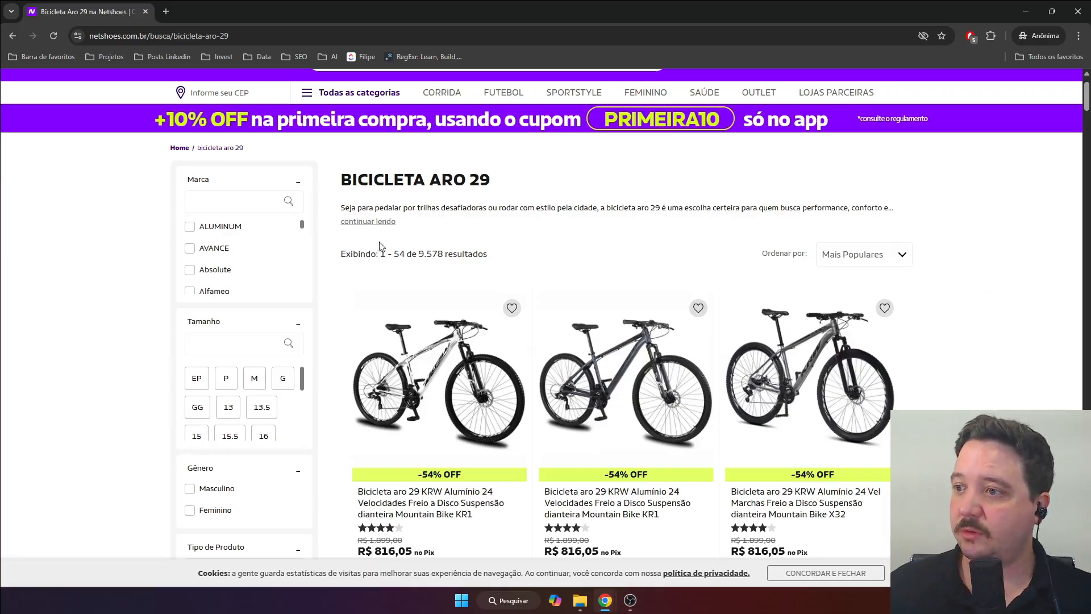
left_click(353, 226)
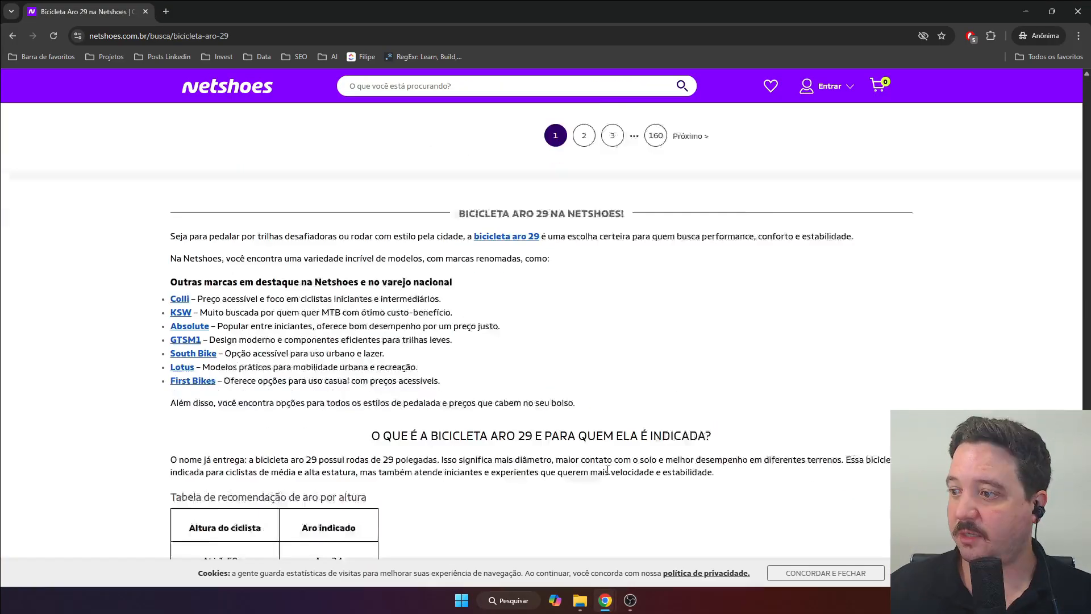
scroll(540, 329, "down", 15)
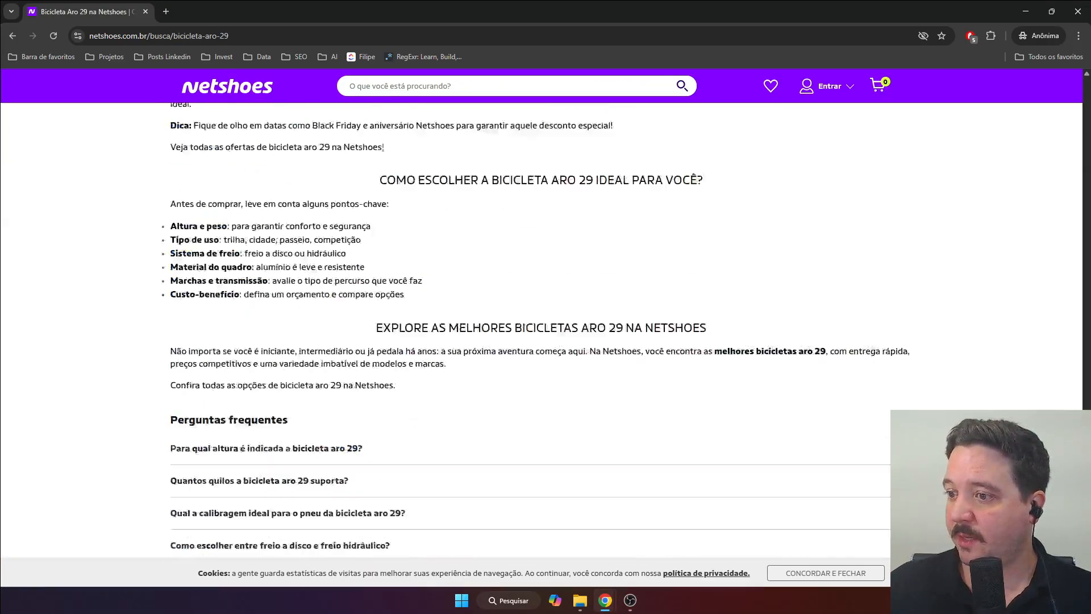
scroll(540, 330, "up", 8)
scroll(539, 329, "up", 15)
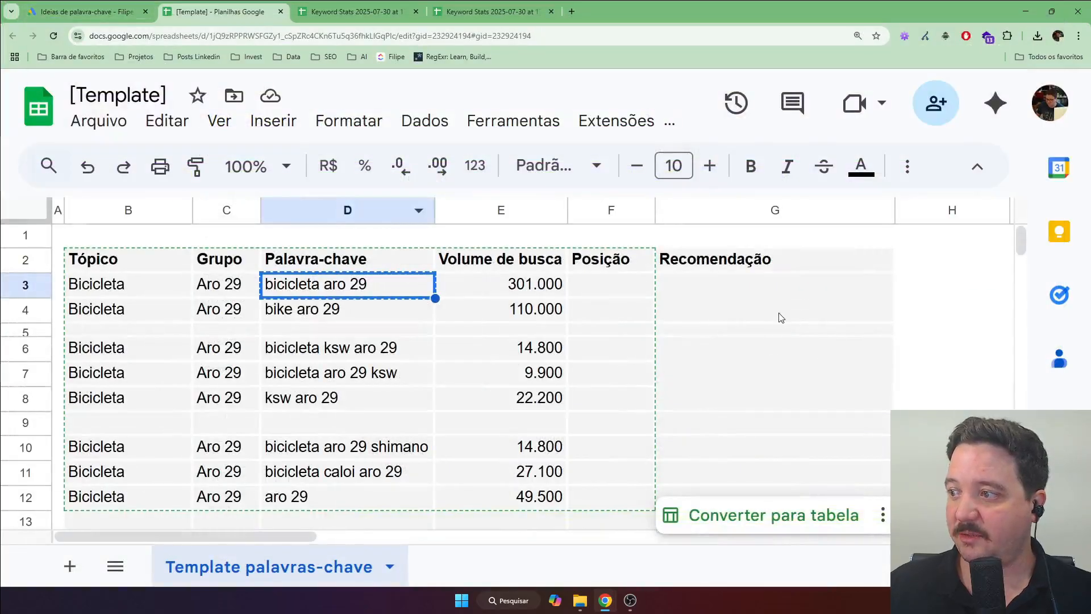
Enter "Criar conteúdo, mais produtos" as the recommendation for the two general aro 29 keywords in the template sheet.
double_click(768, 309)
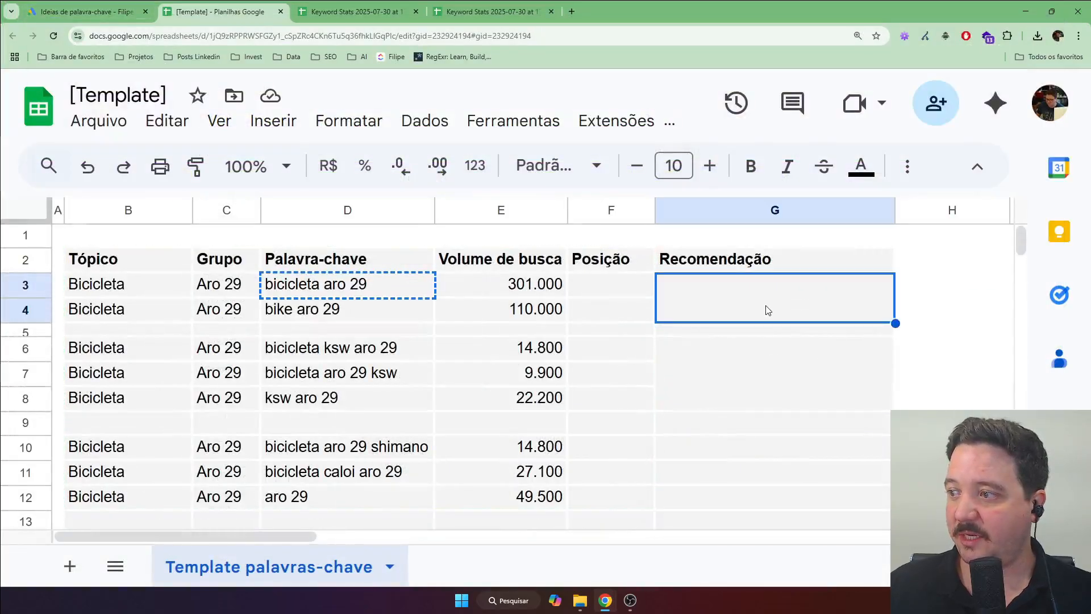
type("Criar")
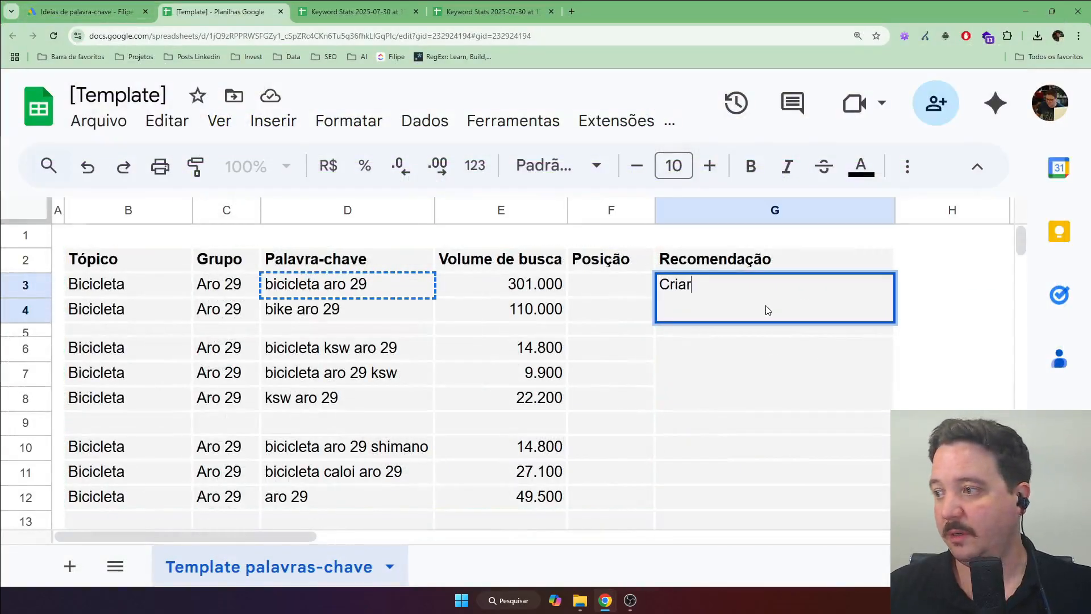
type(" conteúdo")
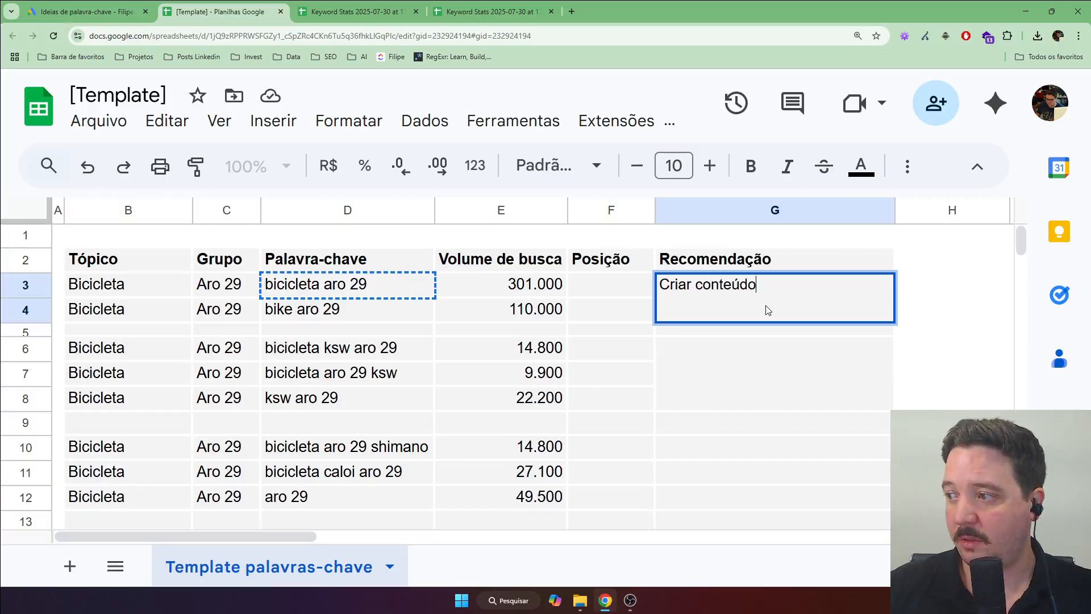
key("Return")
key("Return")
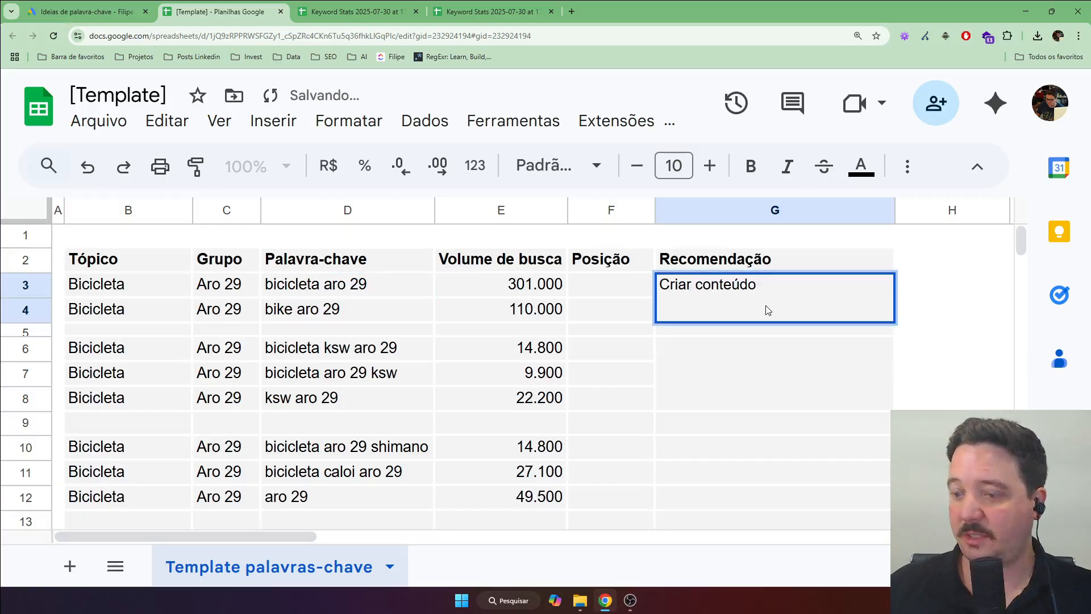
type(", m")
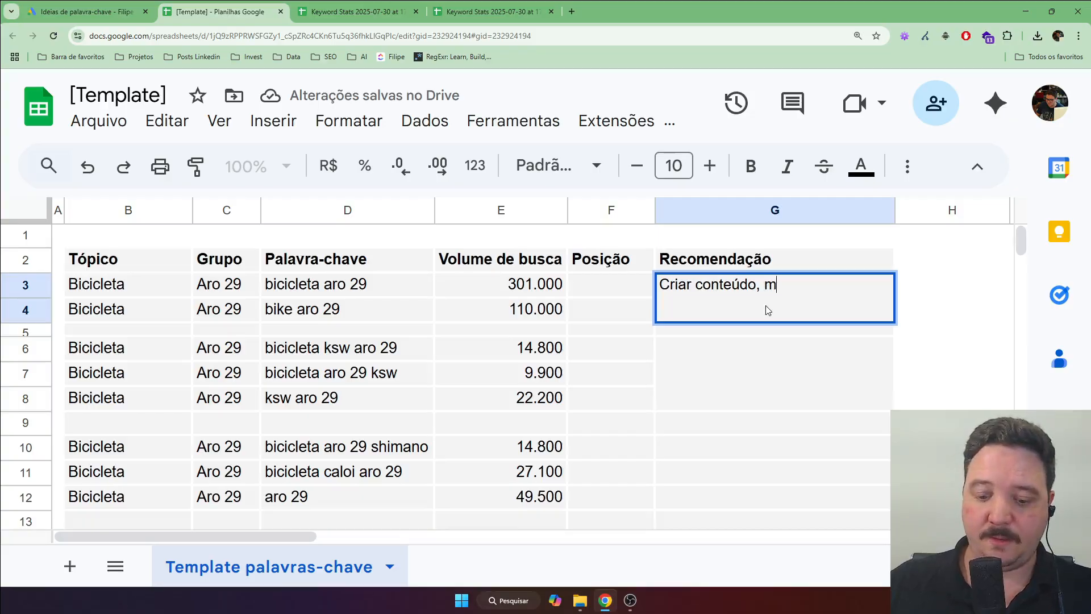
type("ais produtos")
key("Return")
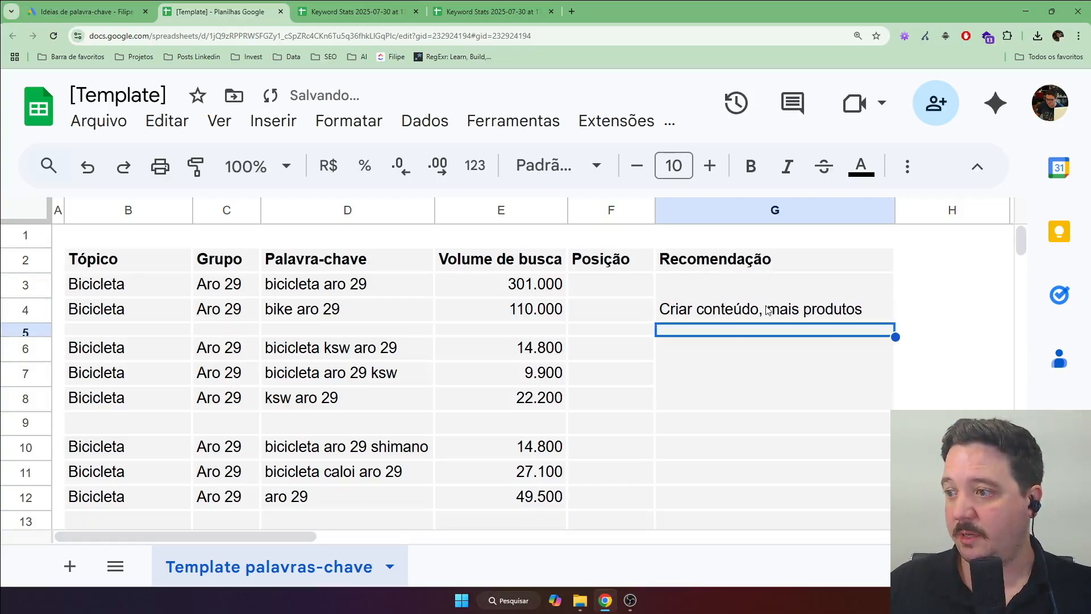
left_click(769, 310)
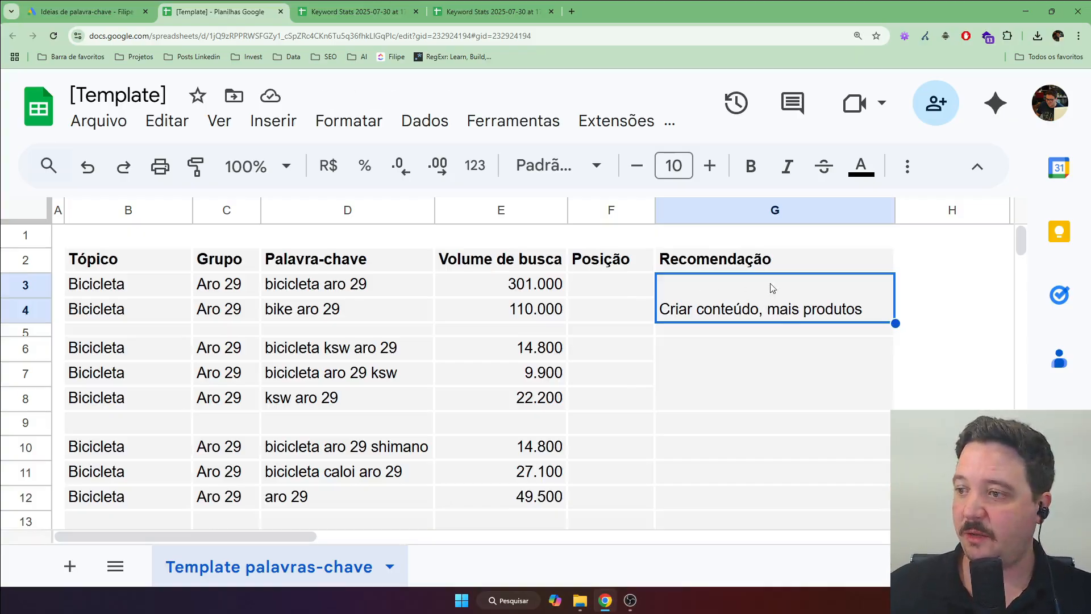
left_click_drag(771, 287, 814, 465)
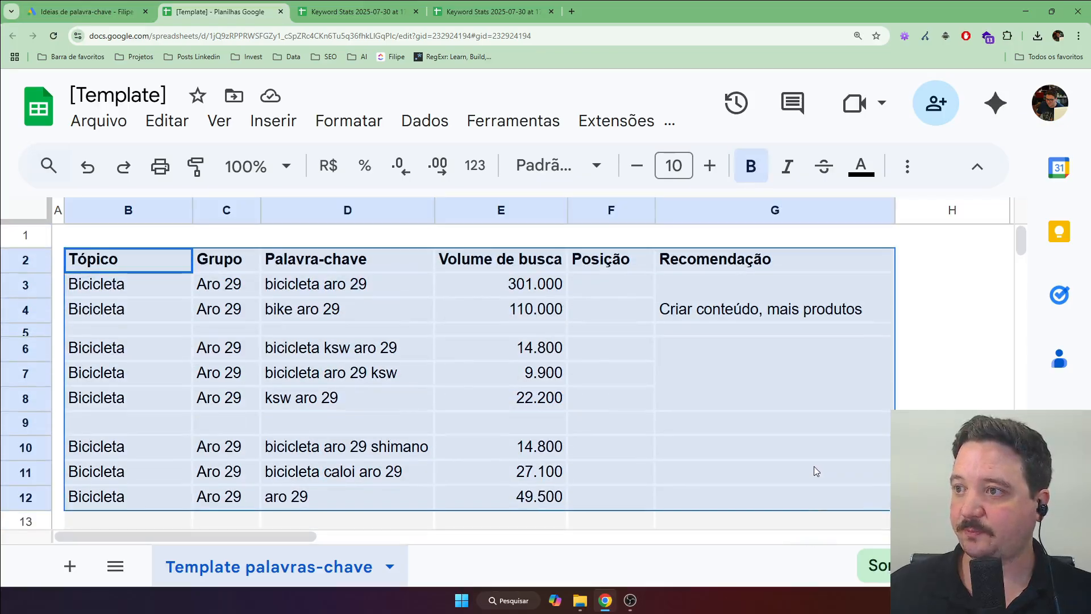
left_click(687, 293)
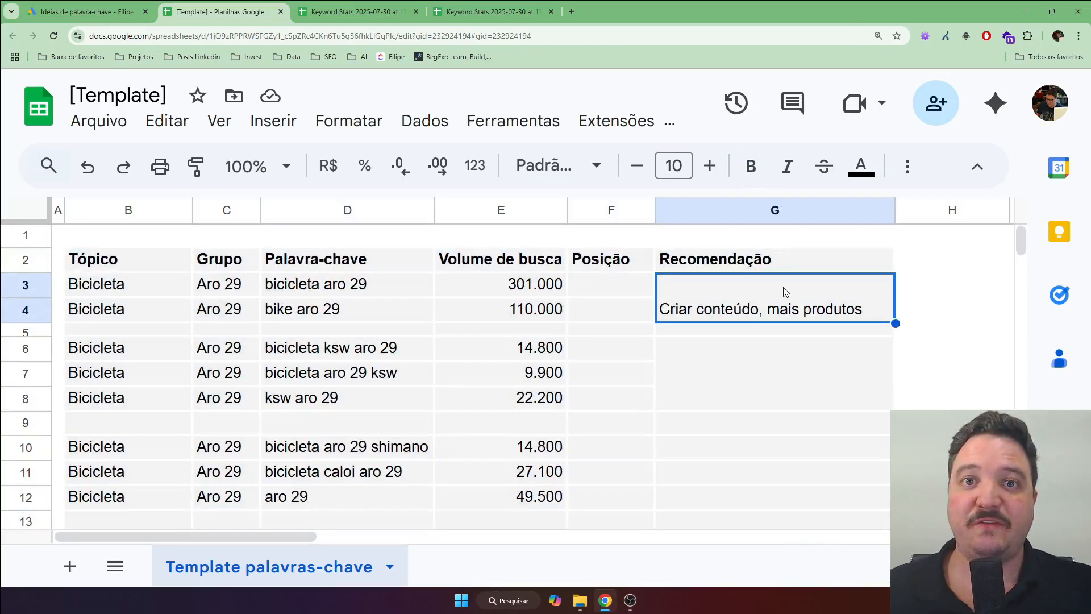